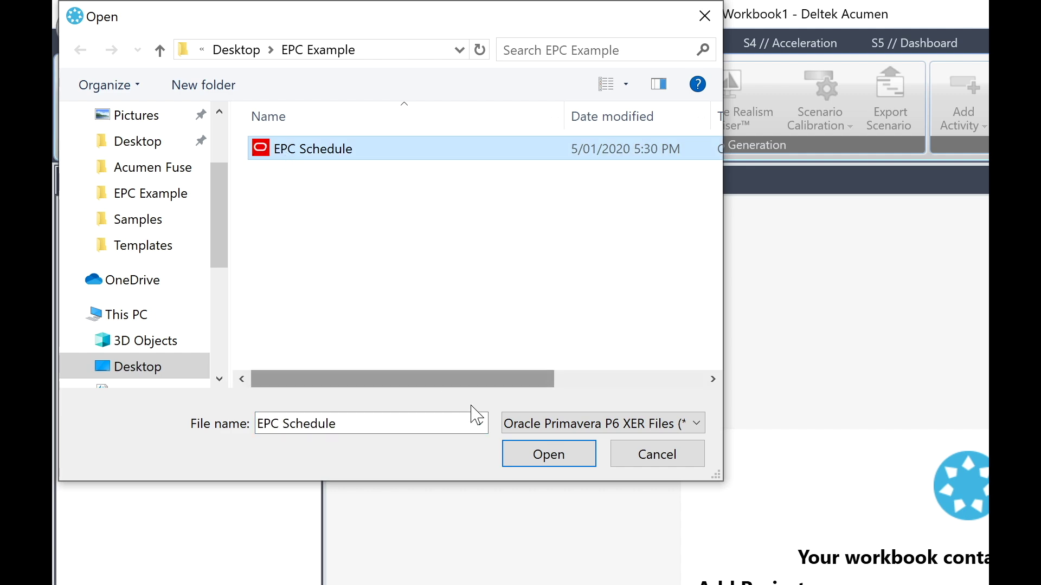
- Add project AR3000 from the EPC Schedule XER file to the workbook and import all its project data
left_click(549, 459)
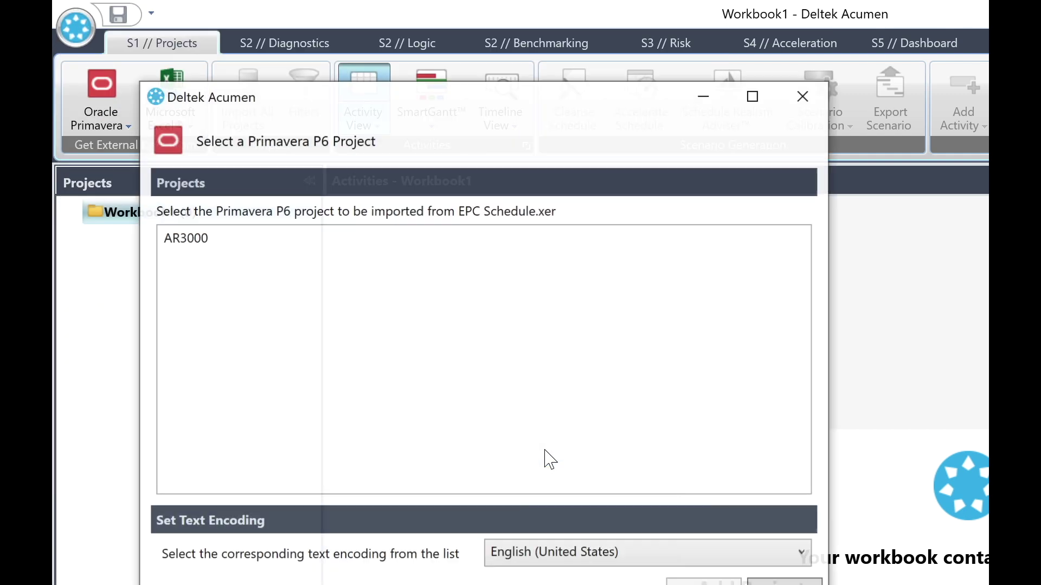
left_click(183, 238)
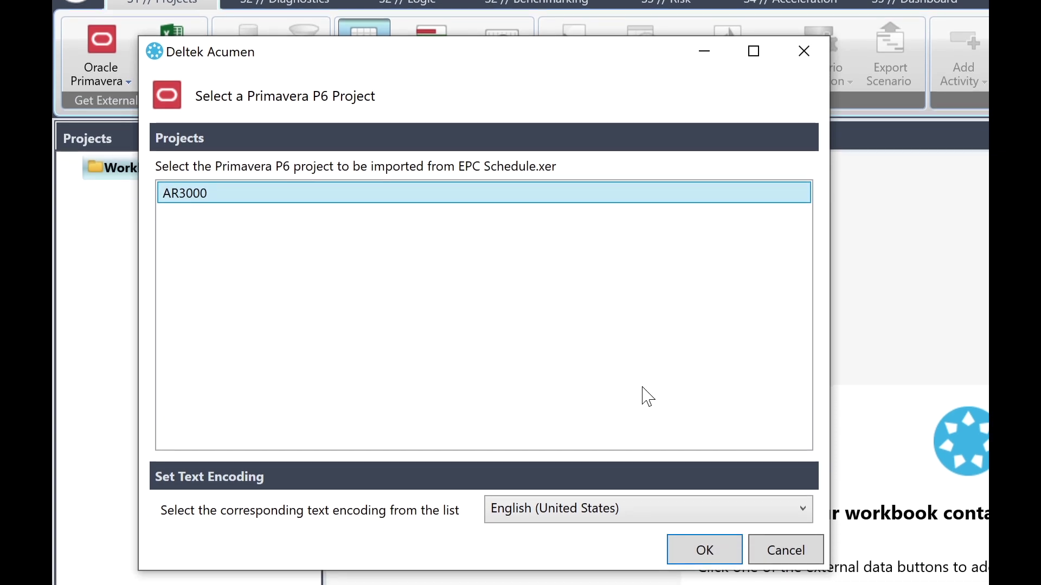
left_click(708, 556)
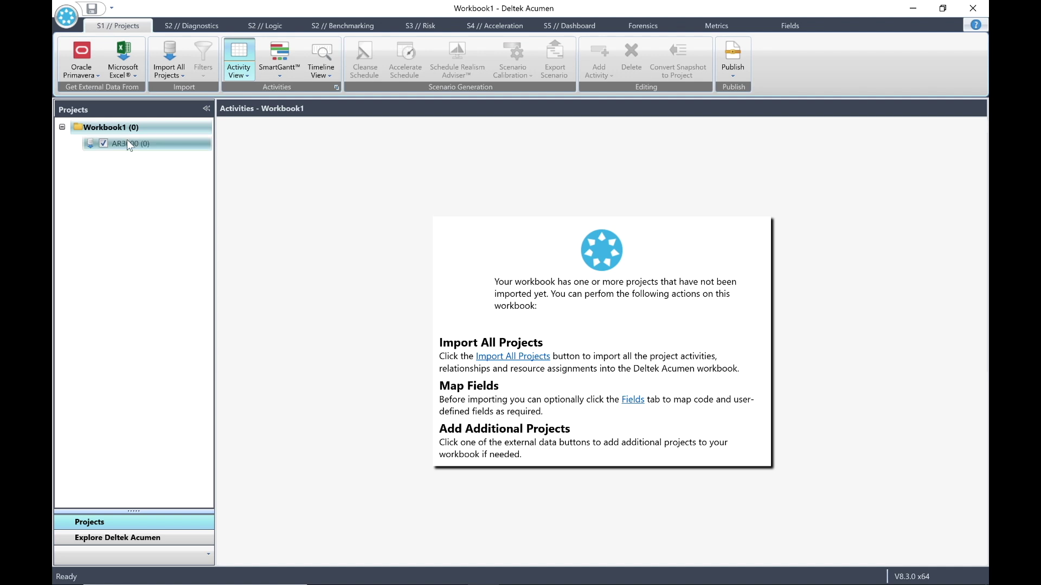
mouse_move(131, 146)
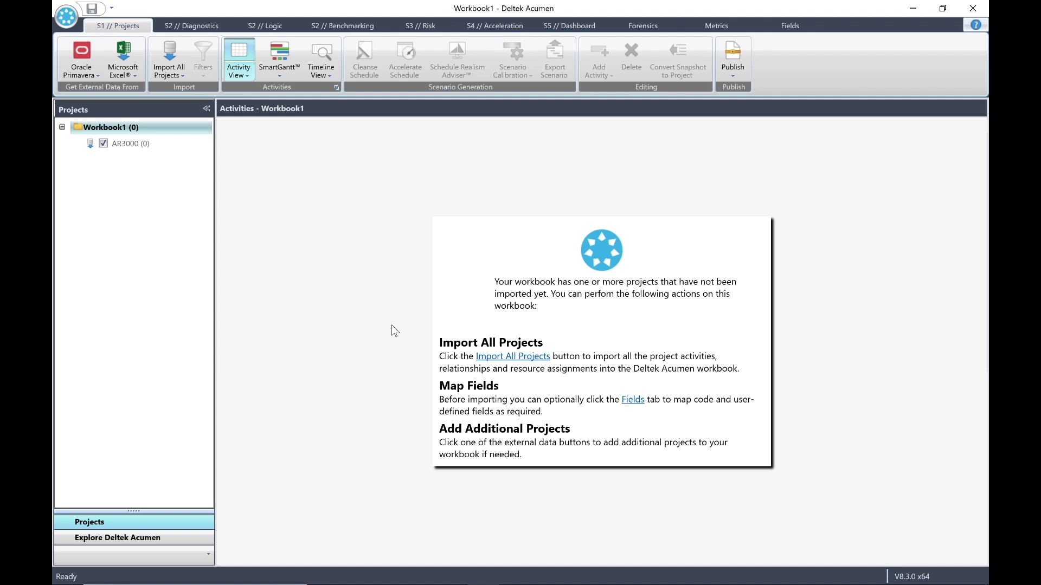
left_click(508, 362)
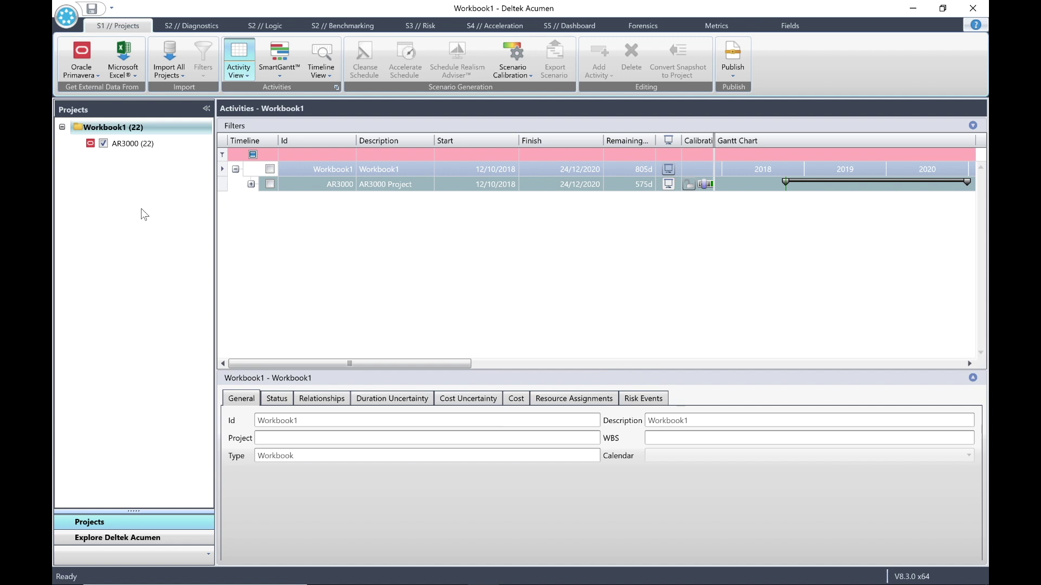
- Change the description of the imported AR3000 project to EPC Schedule
left_click(121, 144)
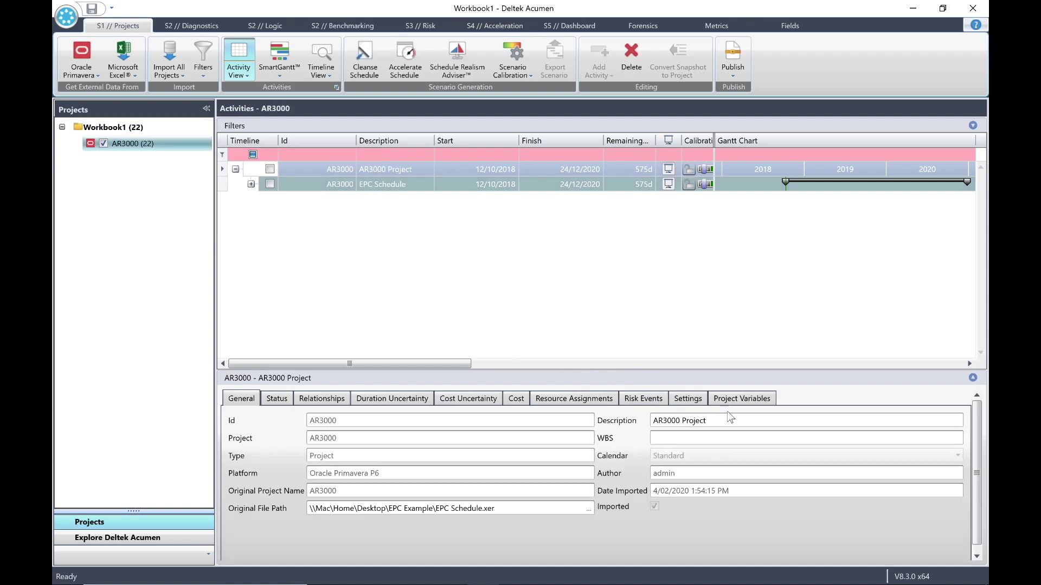
left_click_drag(720, 420, 648, 420)
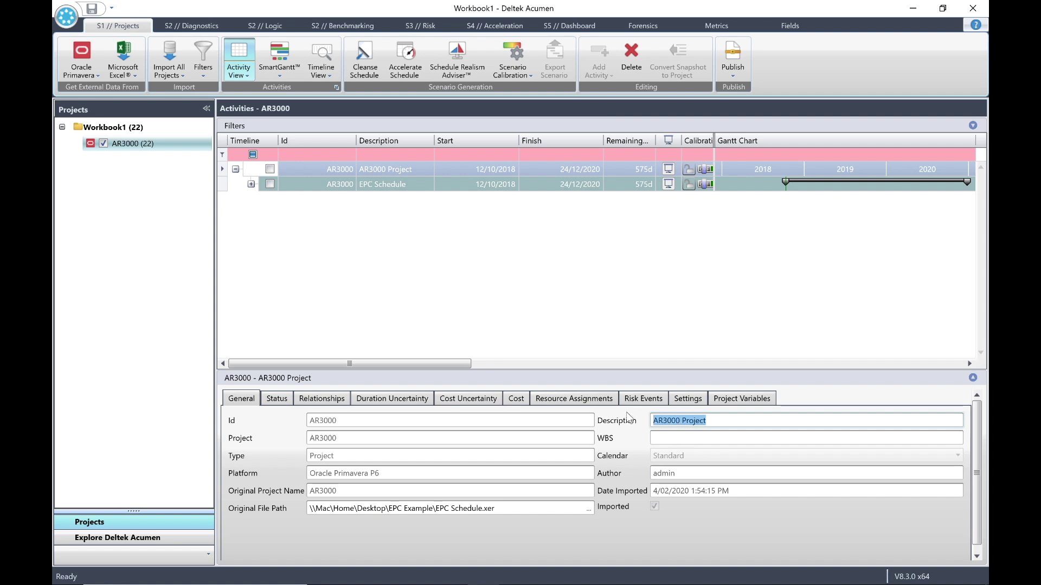
type("EPC")
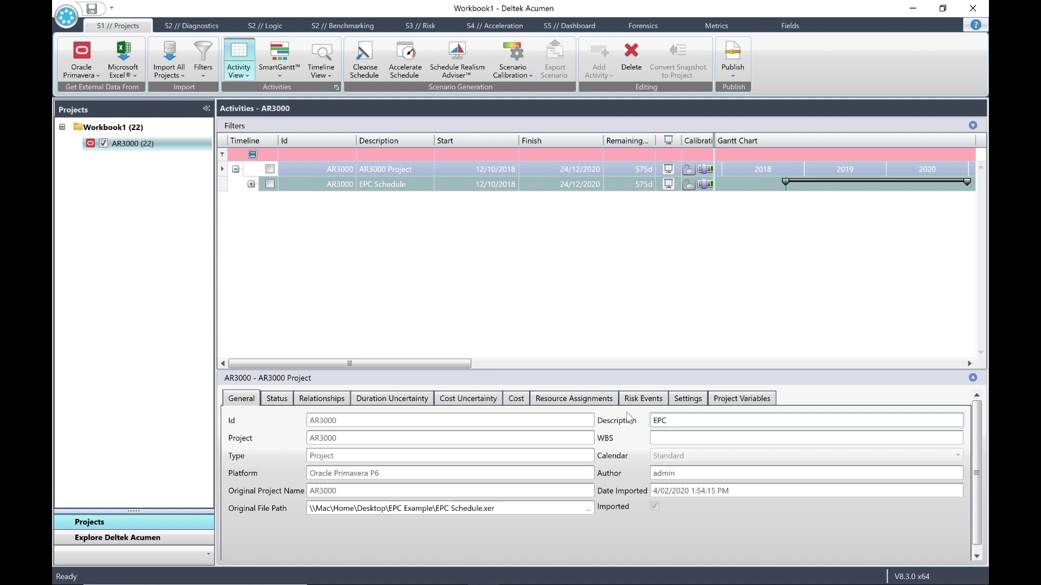
type(" Schedule")
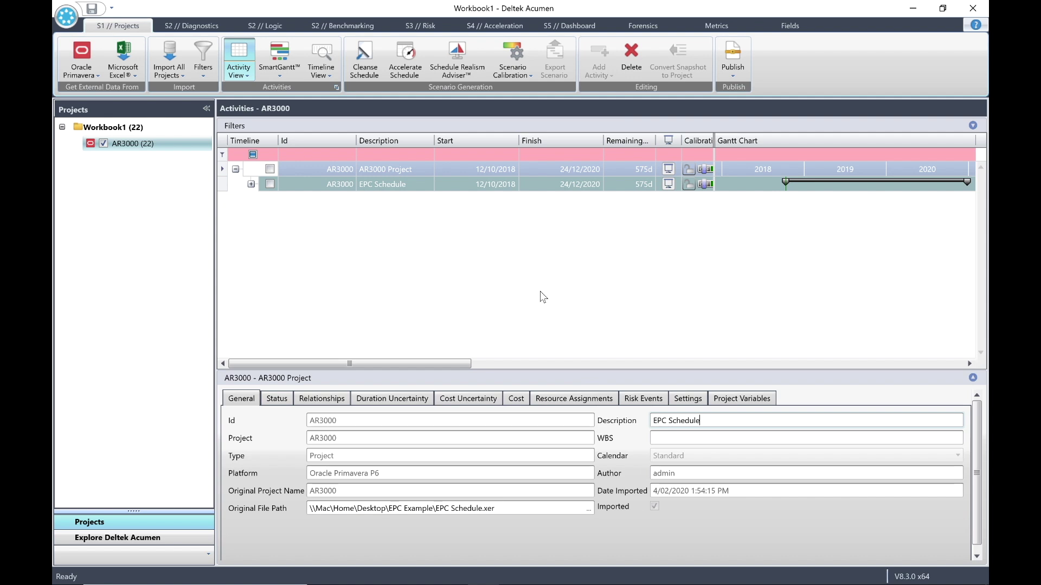
key("Return")
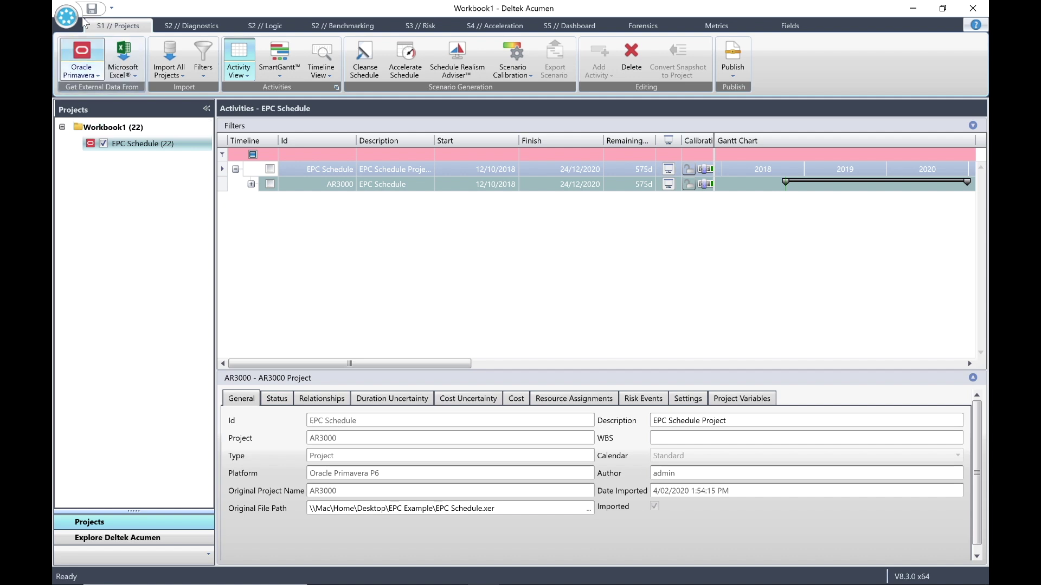
- Save the workbook as an Acumen Workbook named EPC Plan in the Acumen Fuse folder
left_click(66, 16)
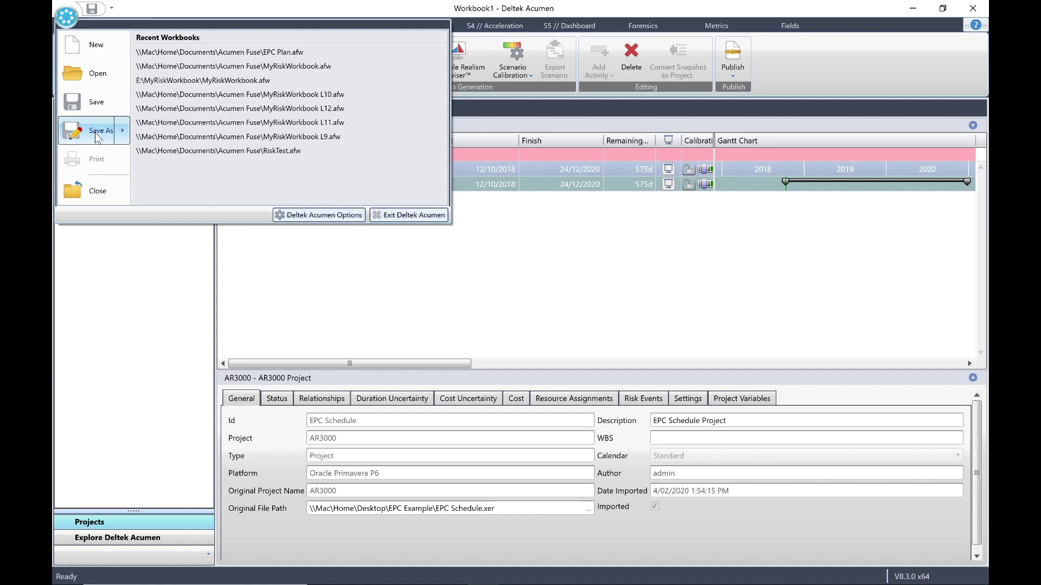
mouse_move(103, 132)
left_click(214, 64)
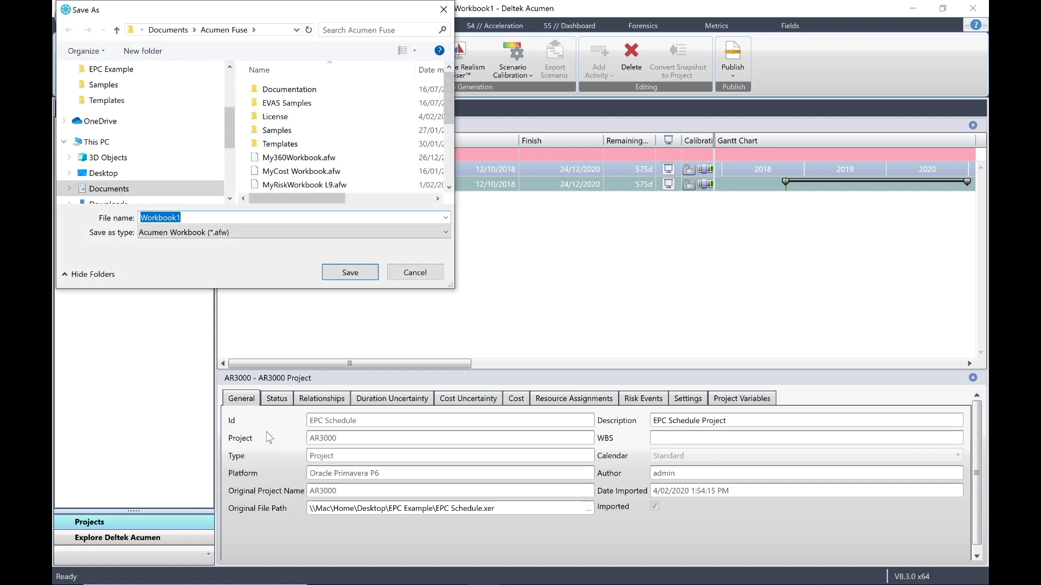
type("EP")
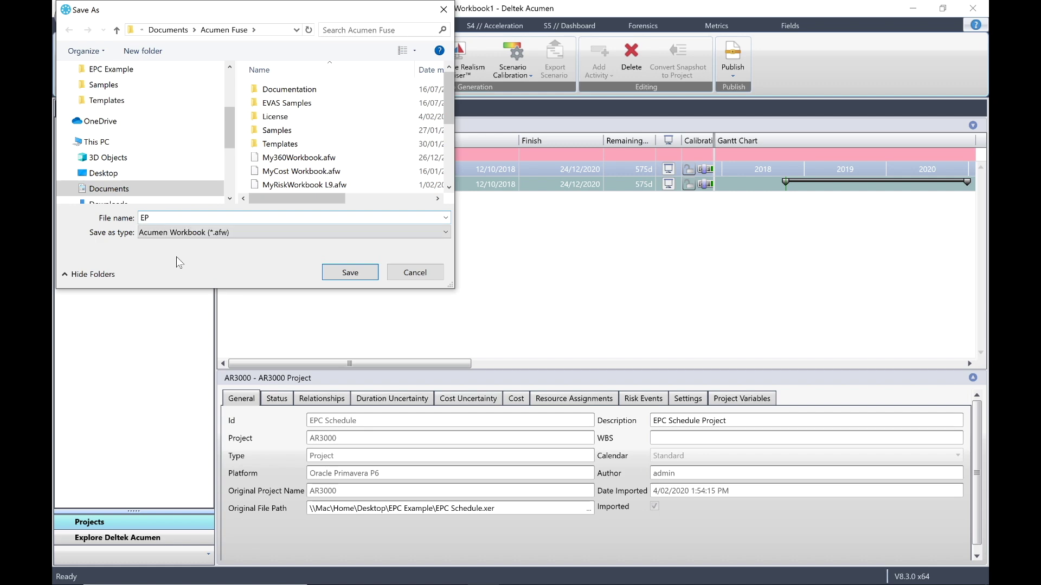
type("C Plan")
left_click(346, 275)
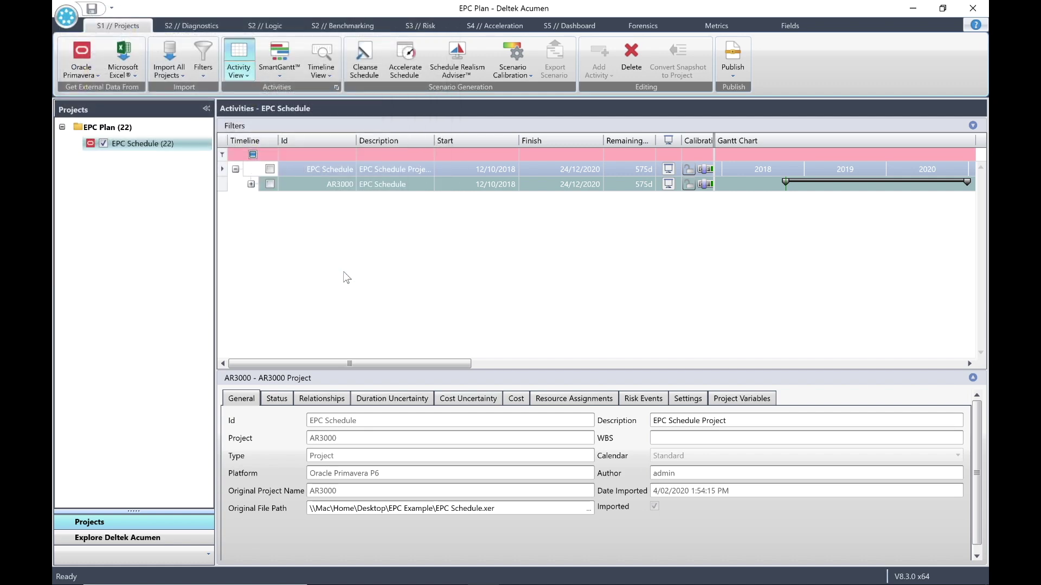
- In the risk uncertainty template, set the Realistic range to a minimum of 80% and a maximum of 120%
left_click(422, 26)
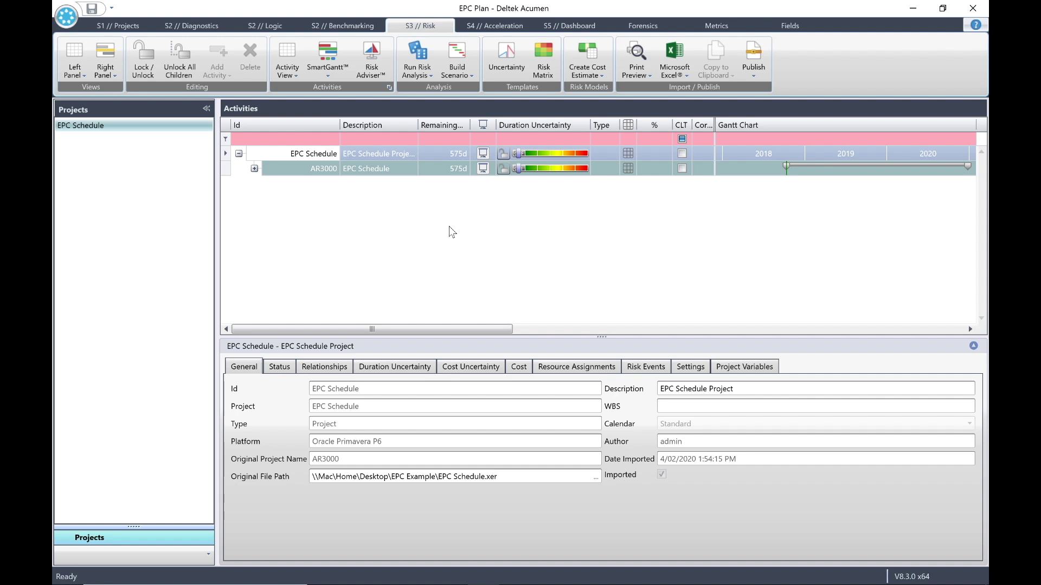
left_click(499, 53)
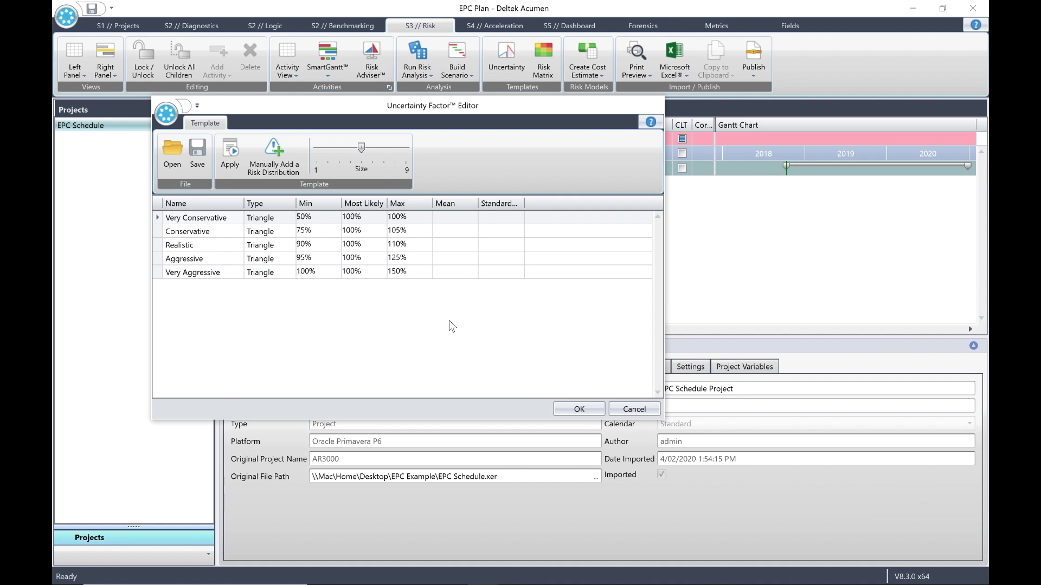
left_click(302, 245)
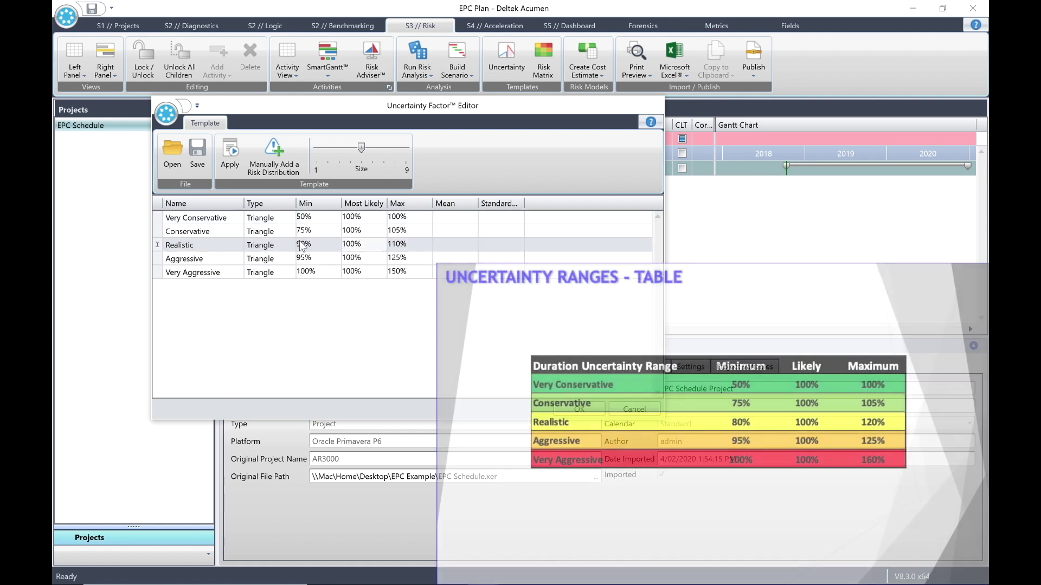
left_click(306, 246)
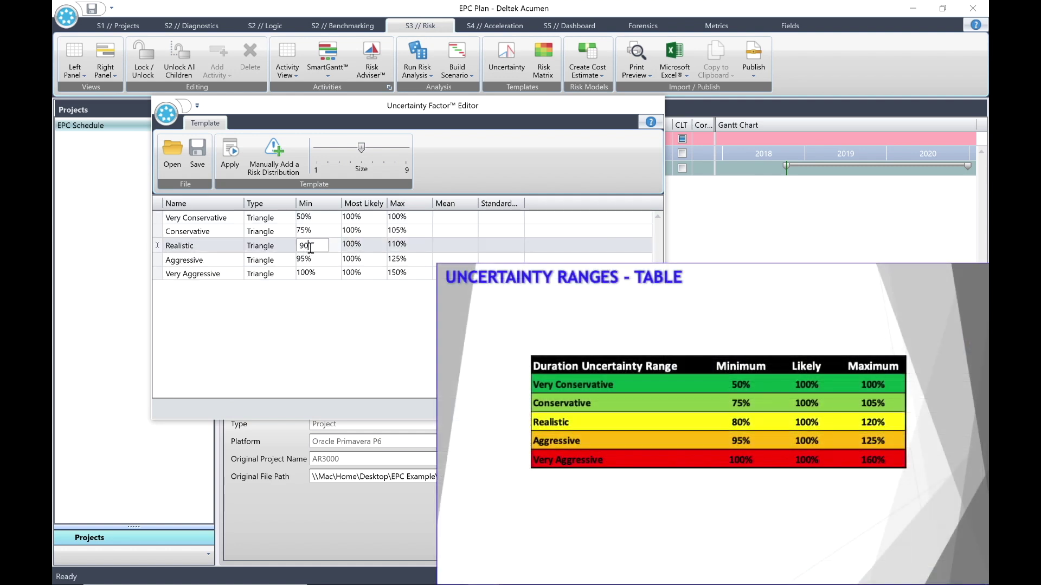
key("BackSpace")
type("8")
left_click(404, 245)
key("BackSpace")
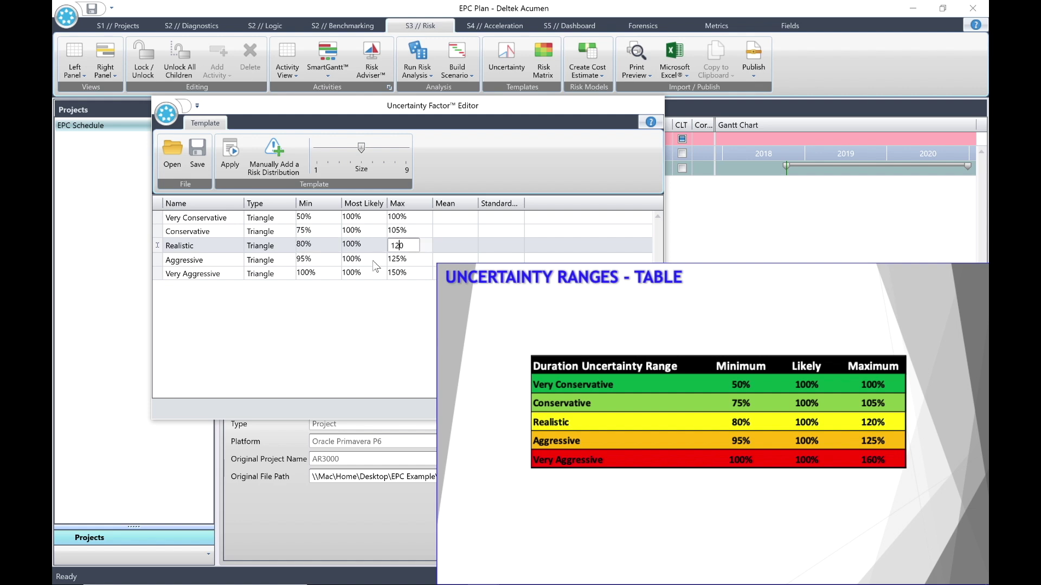
type("2")
- Set the maximum of the Very Aggressive uncertainty range to 160%
left_click(404, 273)
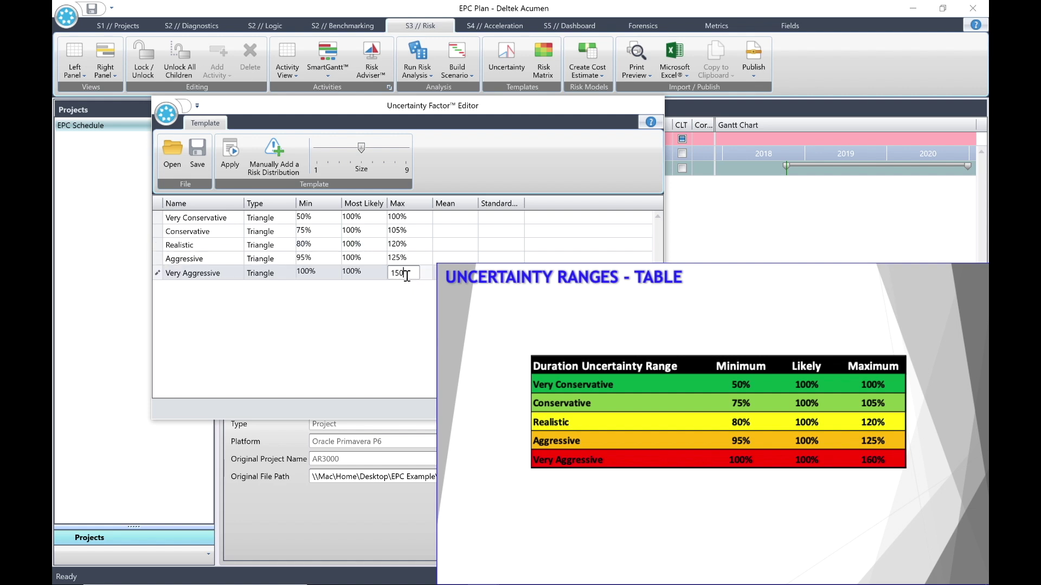
key("BackSpace")
key("BackSpace")
type("60")
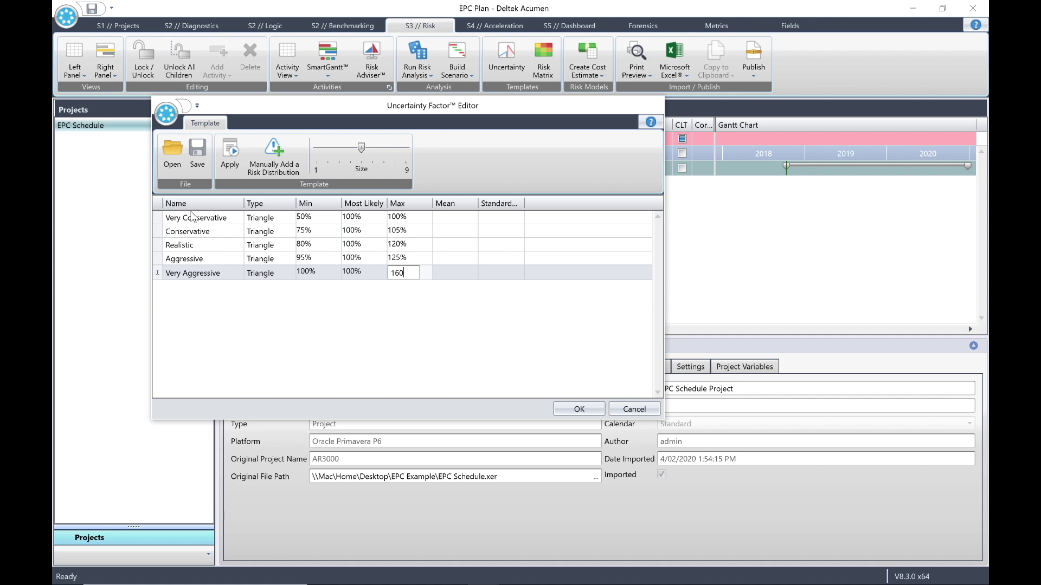
- Save the uncertainty template as EPC Risk Template in the EPC Example folder and accept the editor's changes
left_click(198, 151)
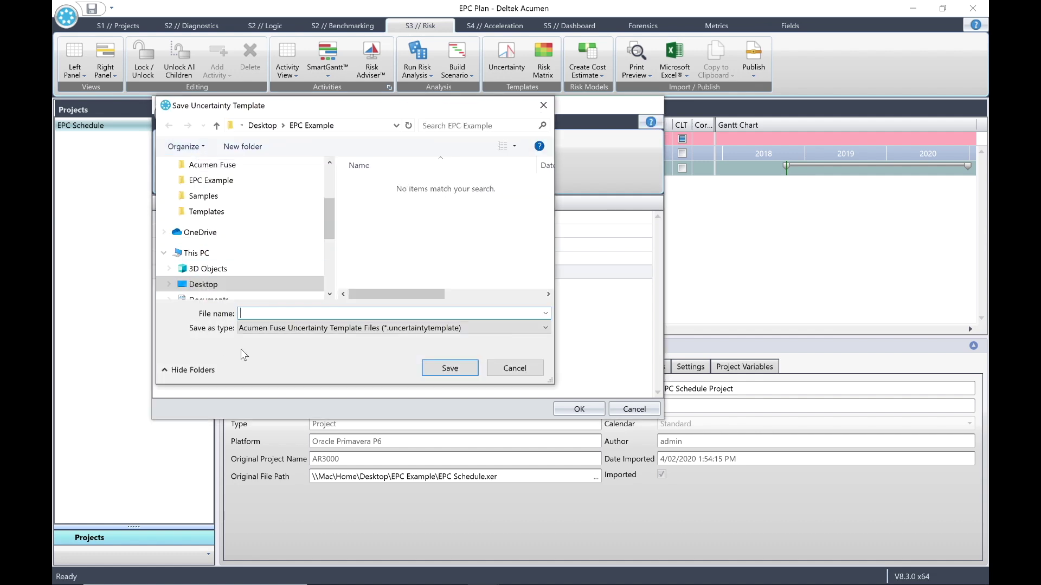
type("EPC Risk Template")
left_click(454, 369)
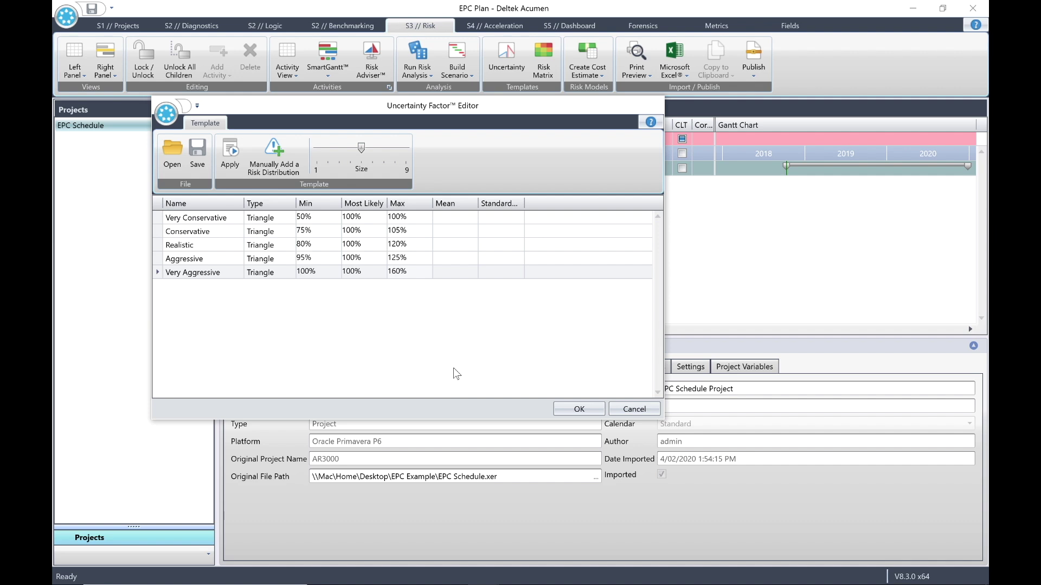
left_click(582, 409)
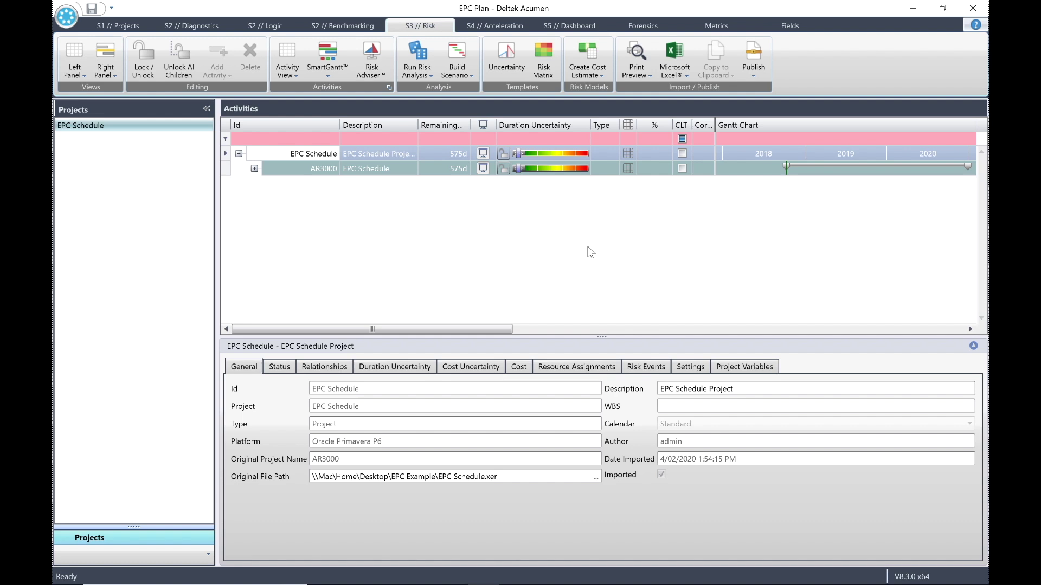
- Set the grouping display level of the risk activity view to 3
left_click(291, 72)
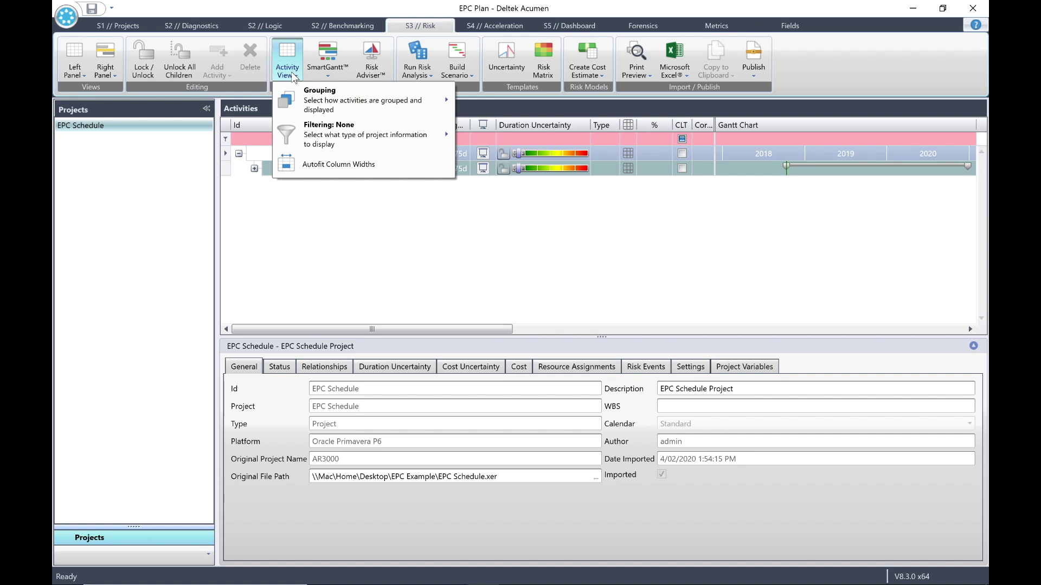
mouse_move(325, 100)
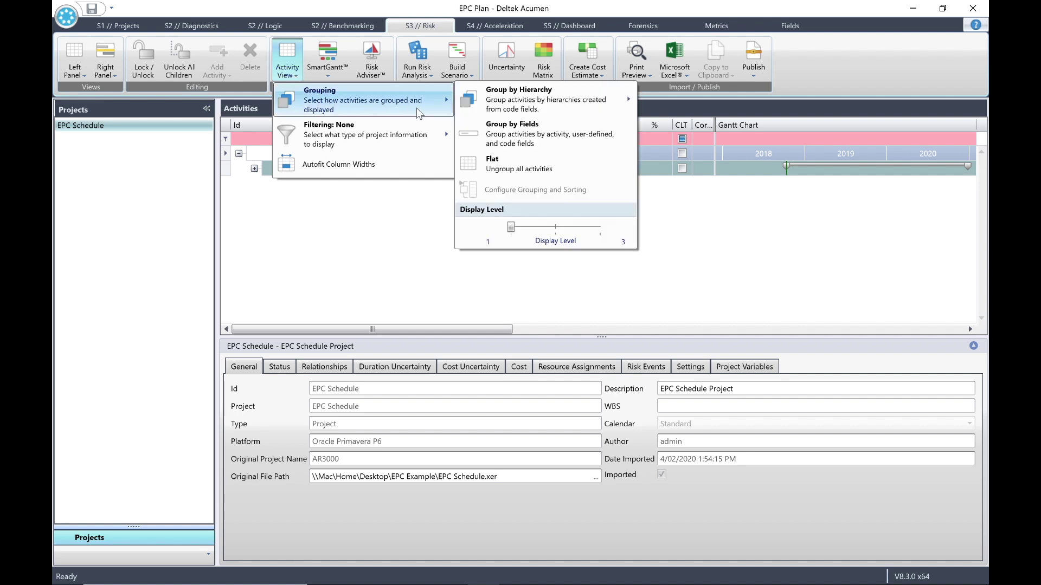
left_click(599, 231)
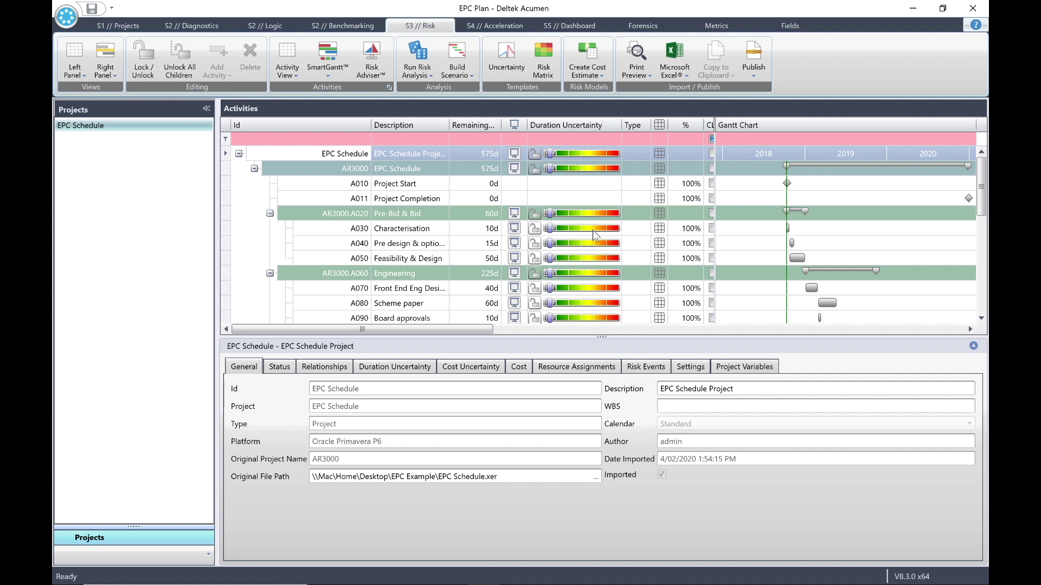
- Load the EPC Risk Template file into the Uncertainty Factor Editor and apply it to the schedule
left_click(506, 51)
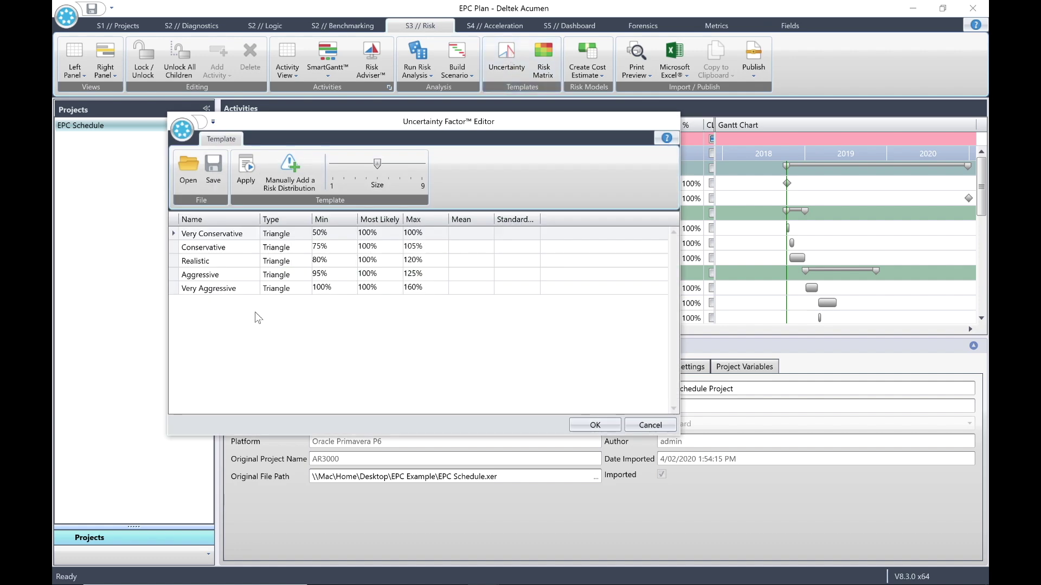
left_click(190, 164)
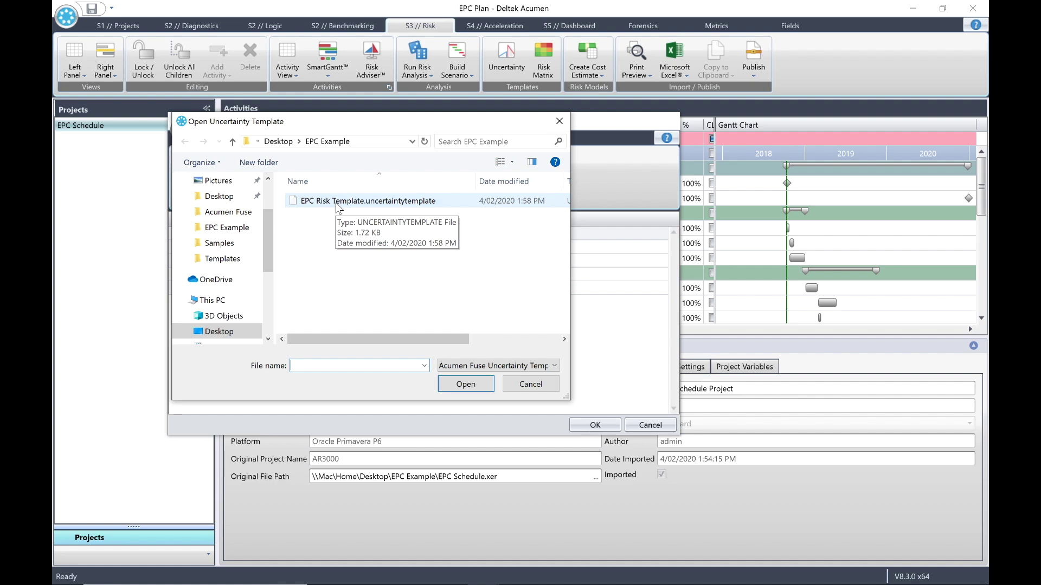
left_click(337, 205)
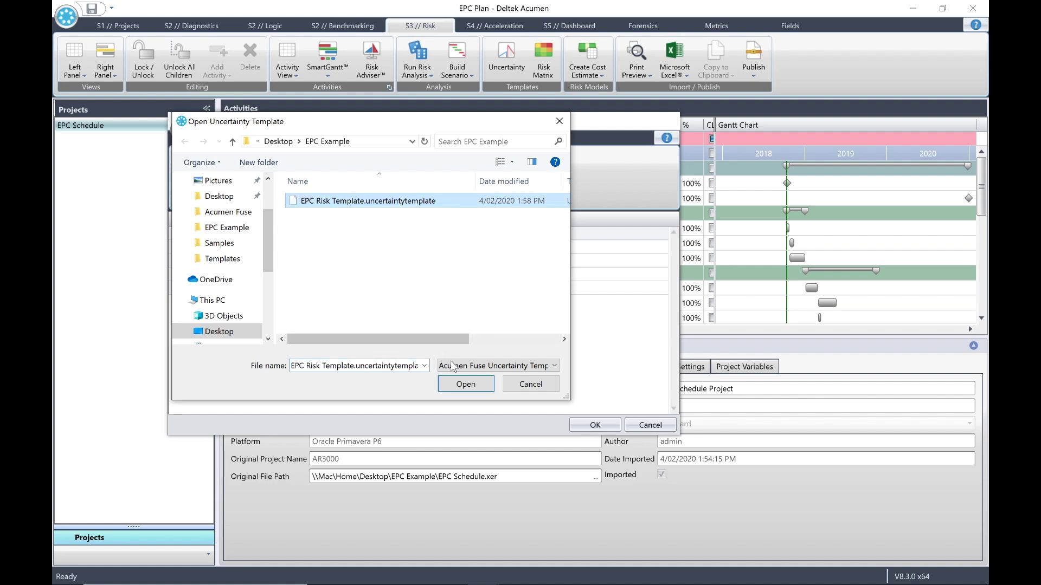
left_click(476, 385)
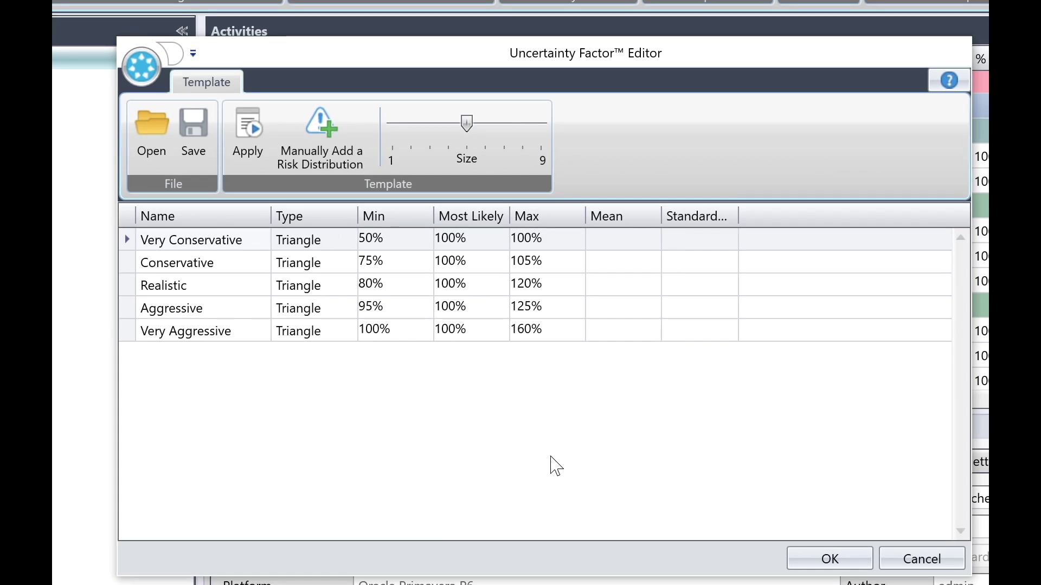
left_click(249, 140)
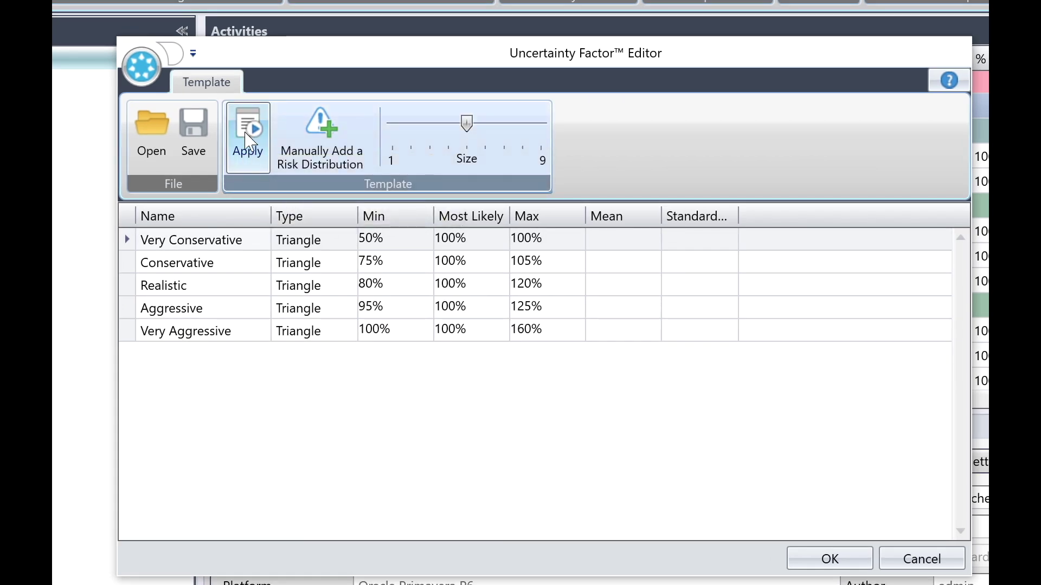
left_click(828, 558)
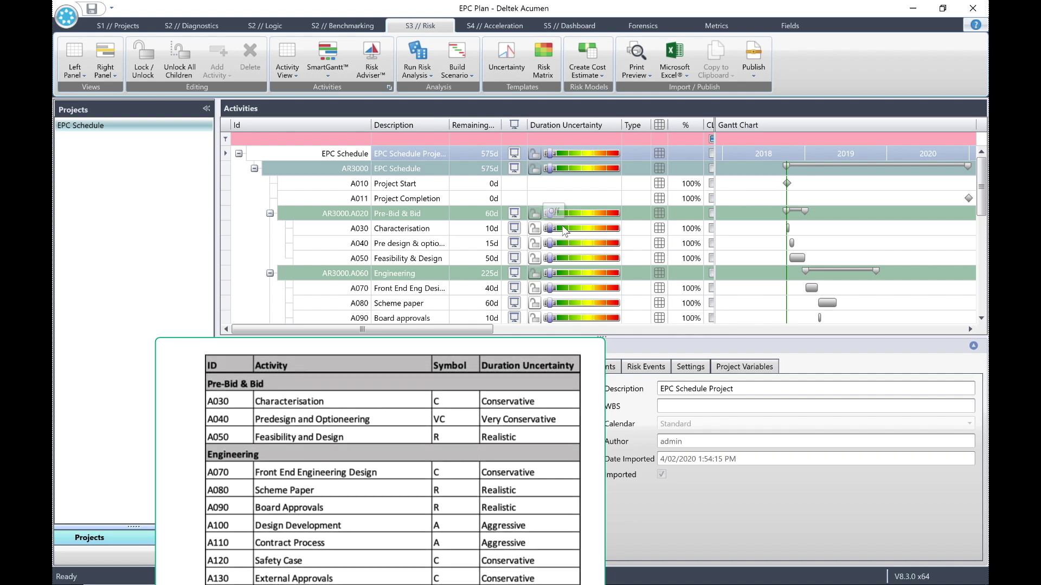
- Set duration uncertainty to Conservative for Characterisation (A030), Very Conservative for Pre design & optioneering (A040) and Realistic for Feasibility & Design (A050)
left_click_drag(565, 231, 576, 231)
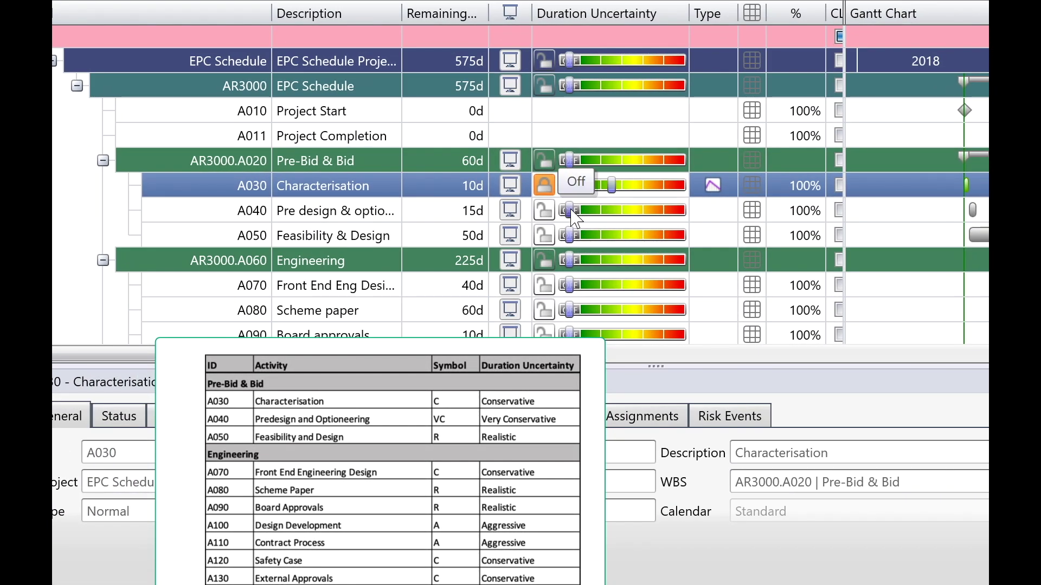
left_click_drag(572, 211, 591, 211)
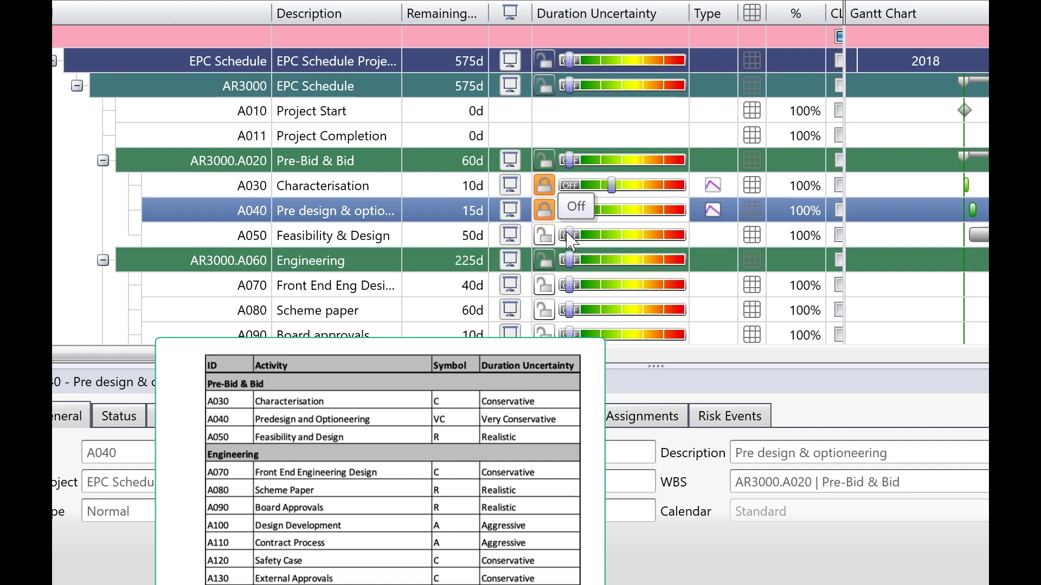
left_click_drag(570, 240, 636, 243)
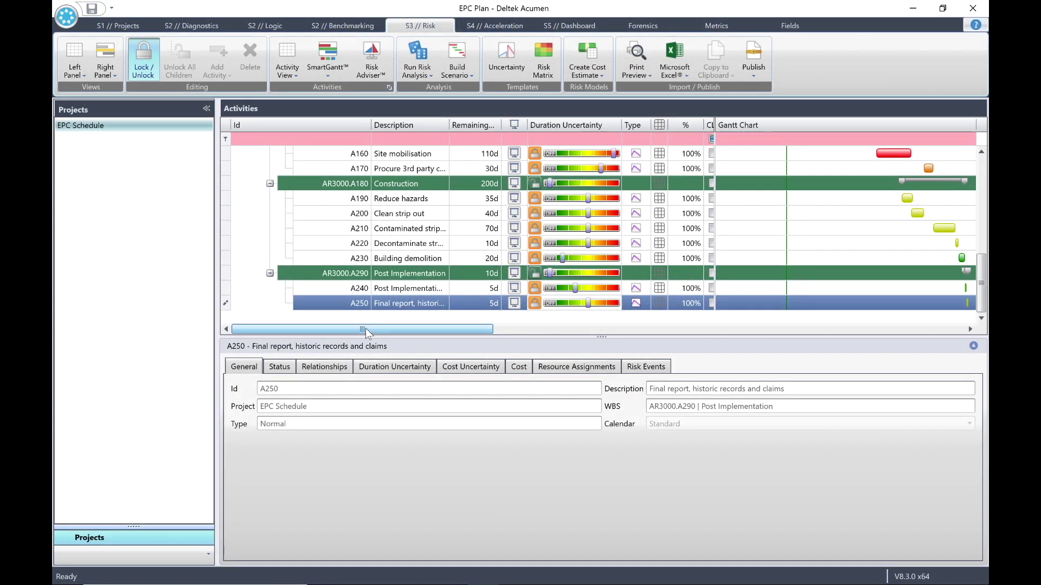
- Review the activities' minimum, most likely and maximum durations and save the workbook
left_click_drag(366, 328, 690, 370)
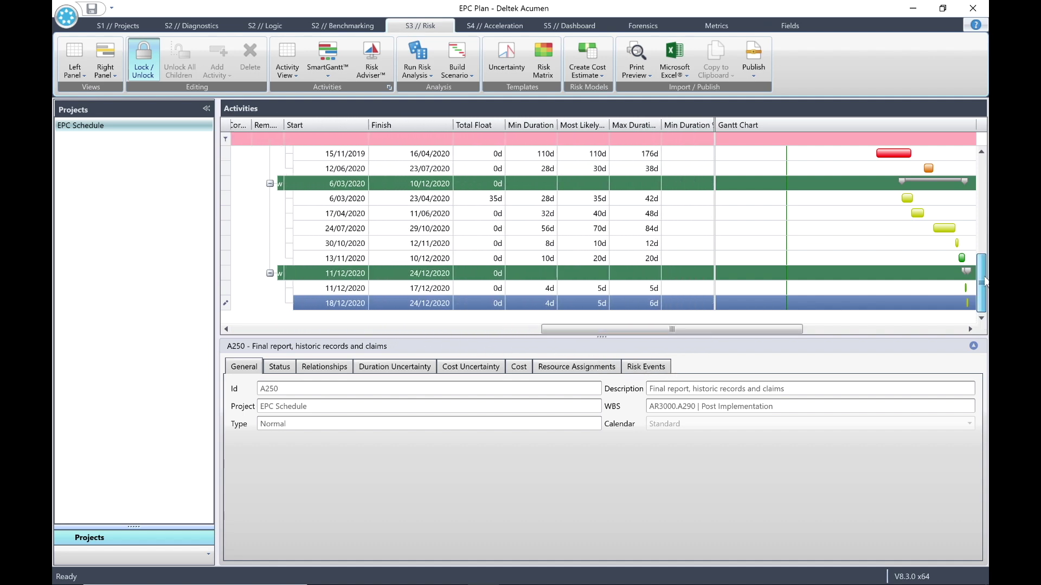
left_click_drag(983, 283, 985, 180)
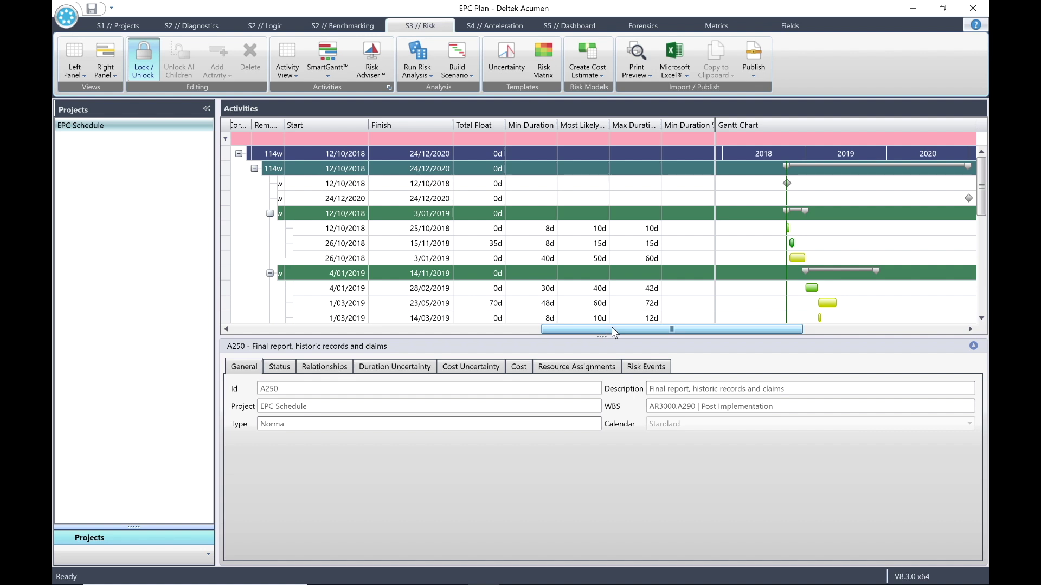
scroll(741, 282, "down", 5)
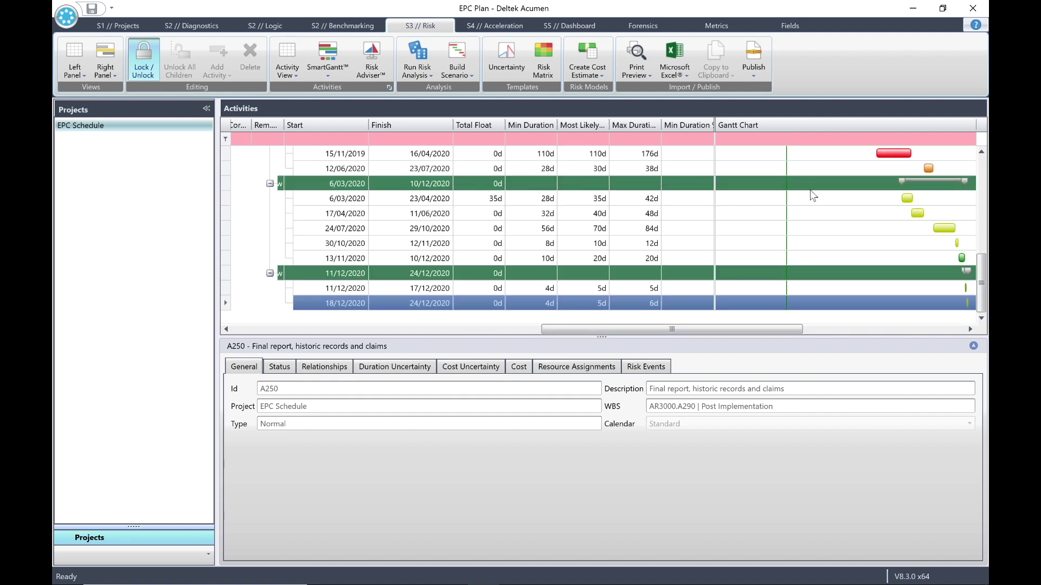
left_click_drag(671, 329, 382, 324)
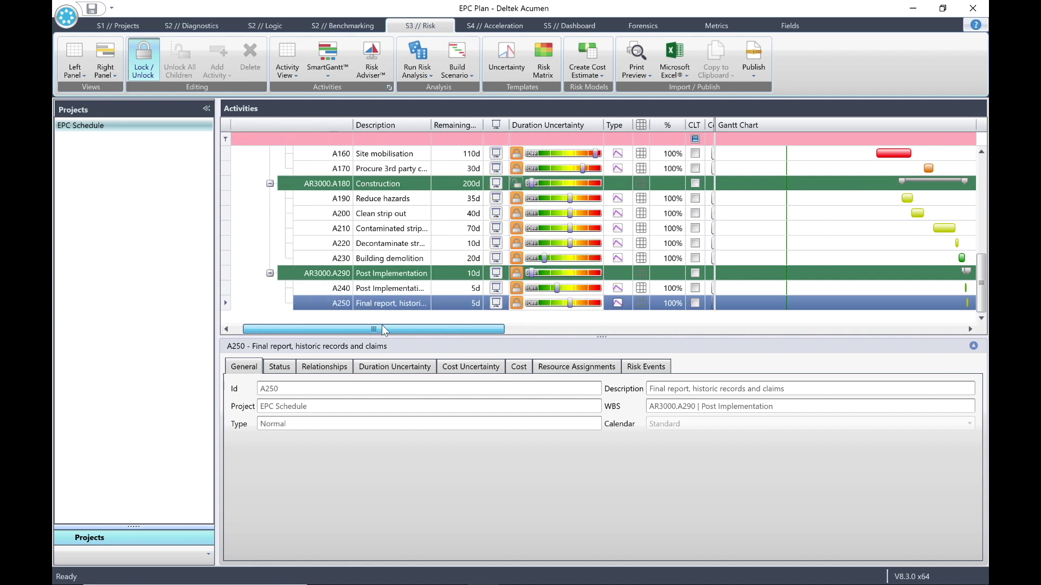
left_click(93, 7)
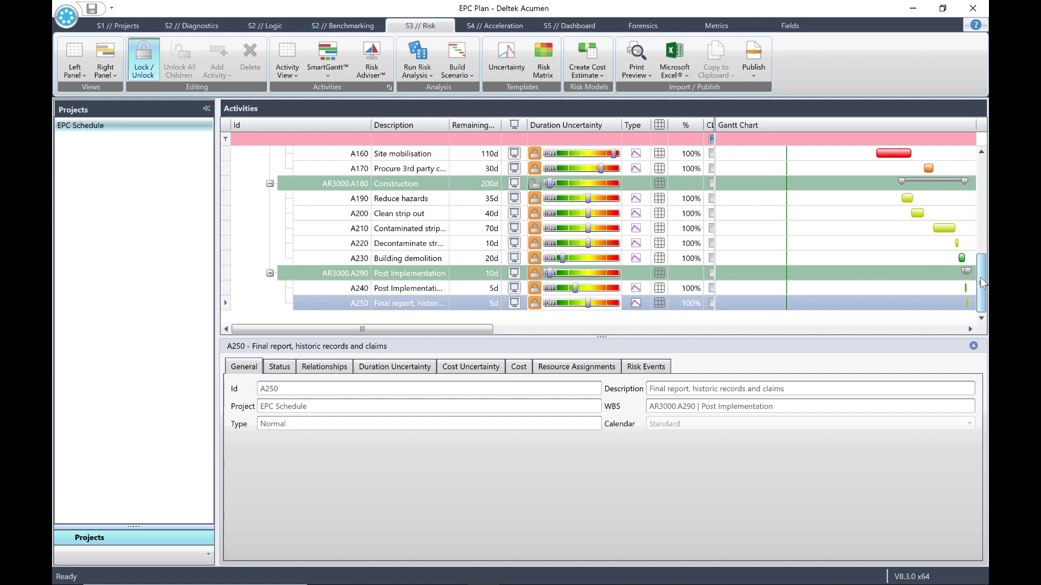
- Display the Uncertainty Inputs breakdown for the EPC Schedule summary (AR3000) and for the Engineering group
left_click_drag(983, 283, 982, 181)
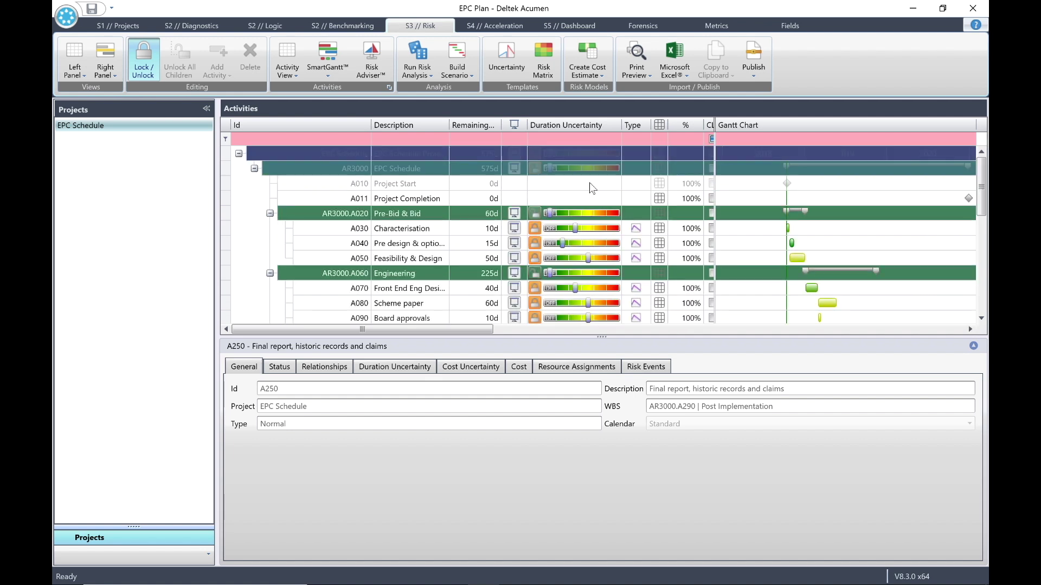
left_click(564, 167)
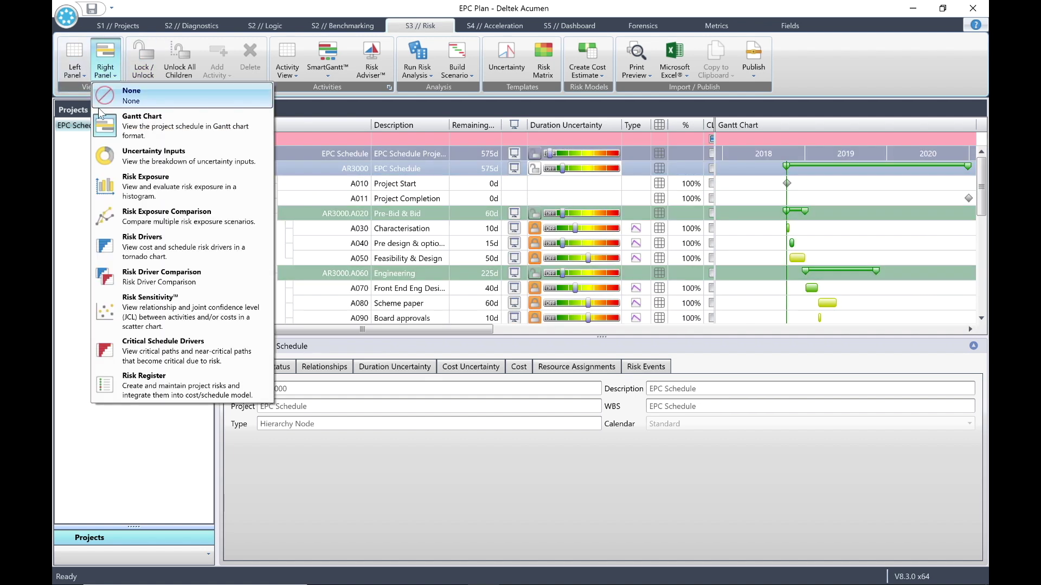
left_click(143, 158)
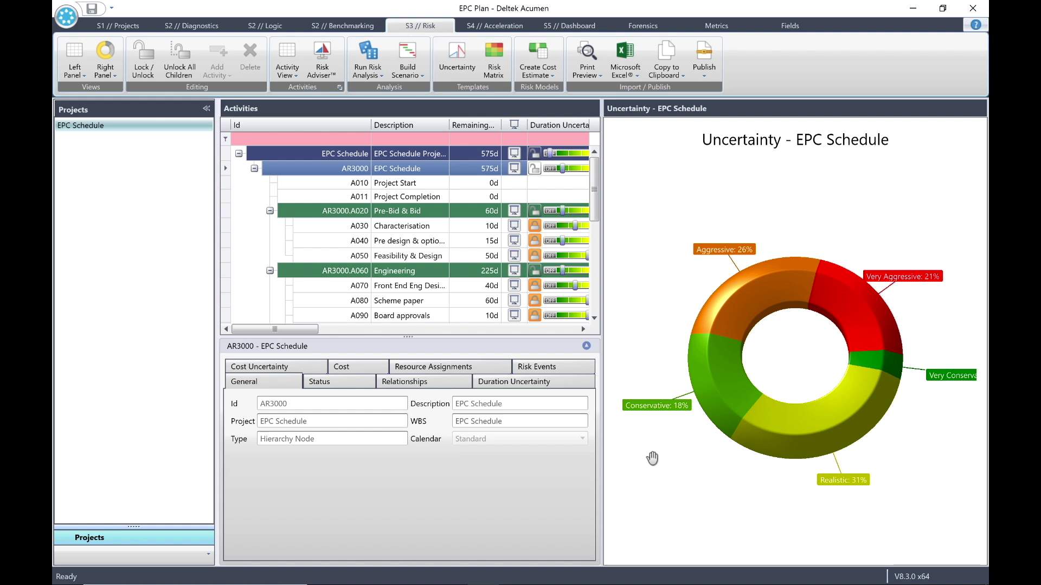
left_click(426, 268)
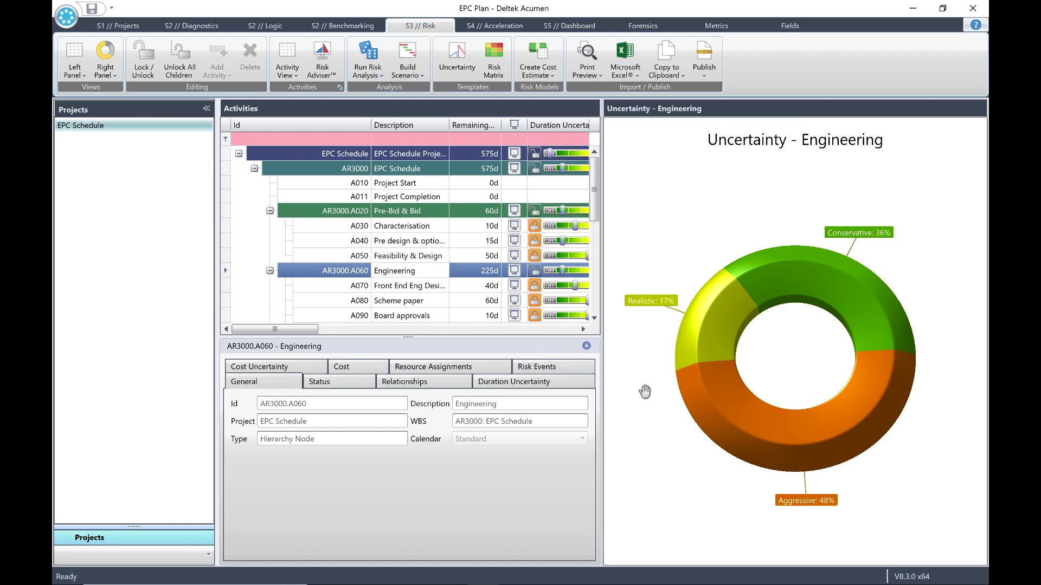
- Hide the uncertainty breakdown so only the activity table is shown, and save the workbook
left_click(115, 70)
left_click(131, 93)
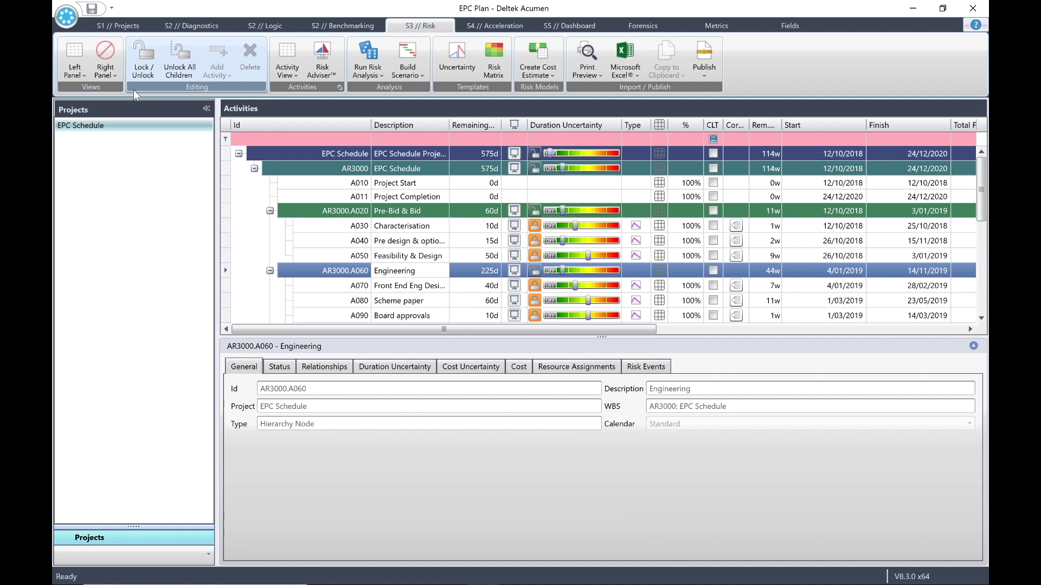
left_click(93, 8)
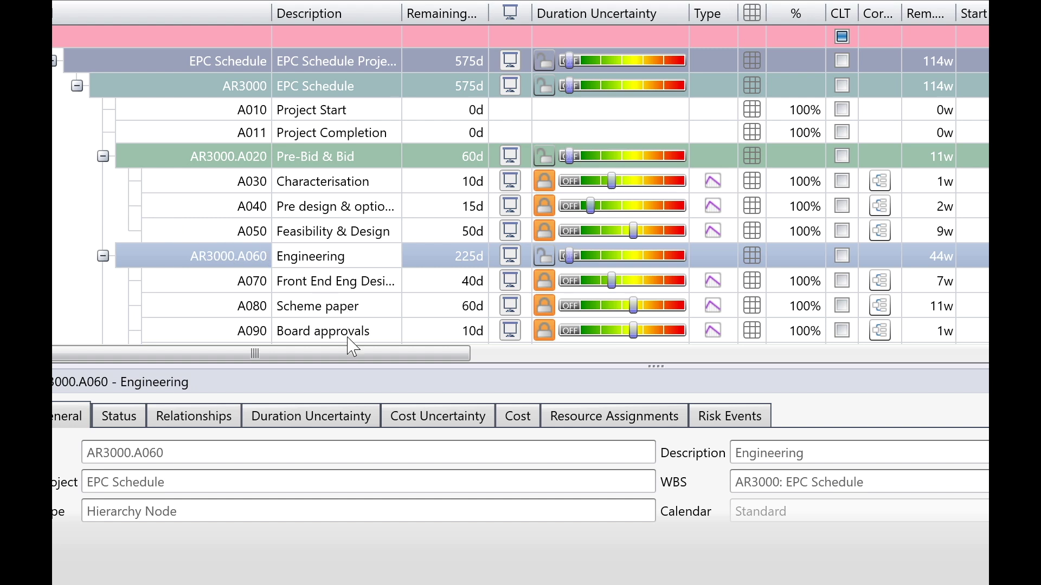
- Add Scheme paper (A080) and Board approvals (A090) as correlated activities of Front End Eng Design (A070)
left_click(362, 293)
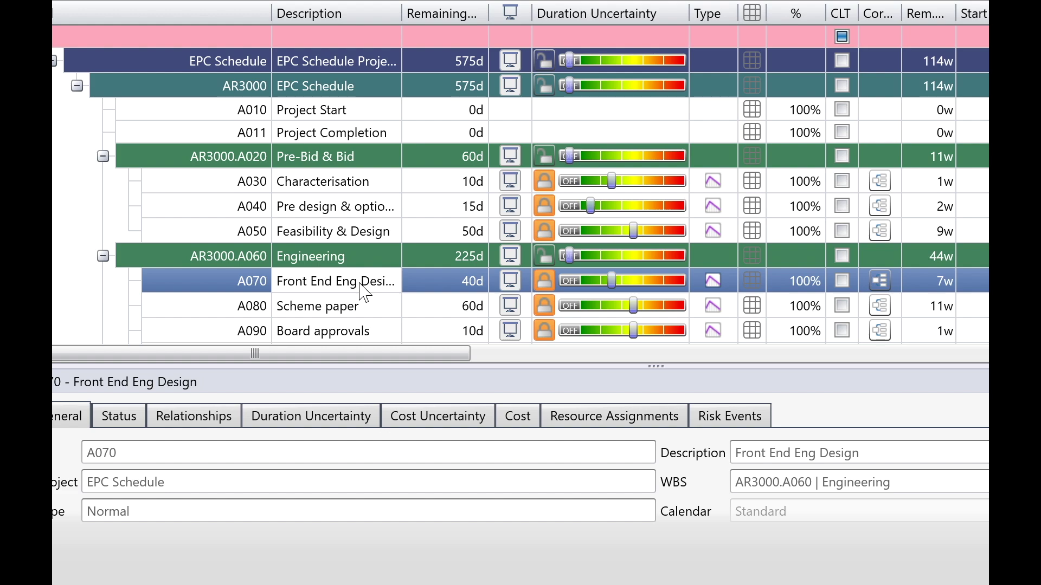
left_click(877, 282)
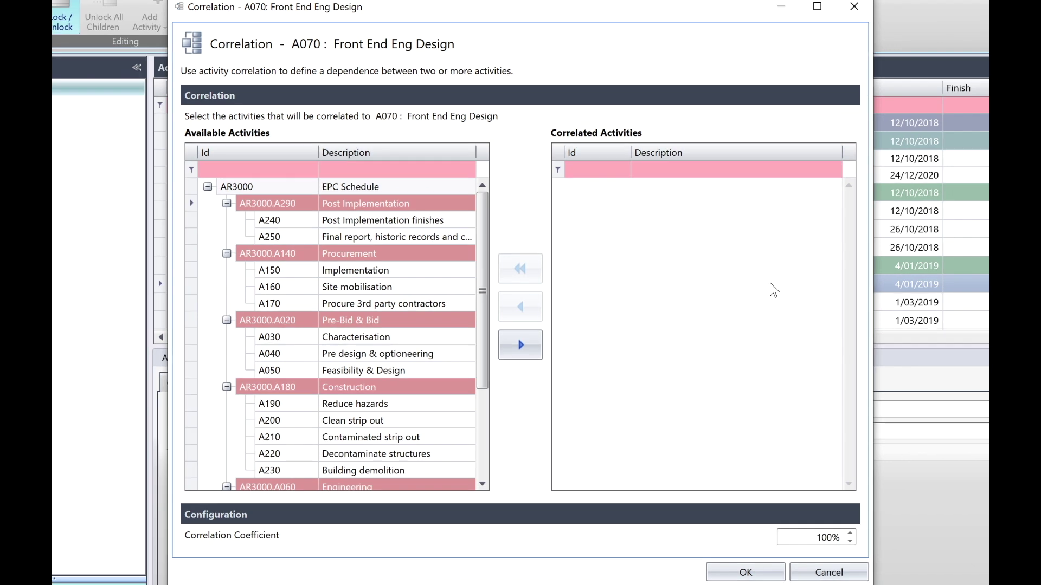
left_click_drag(482, 313, 486, 358)
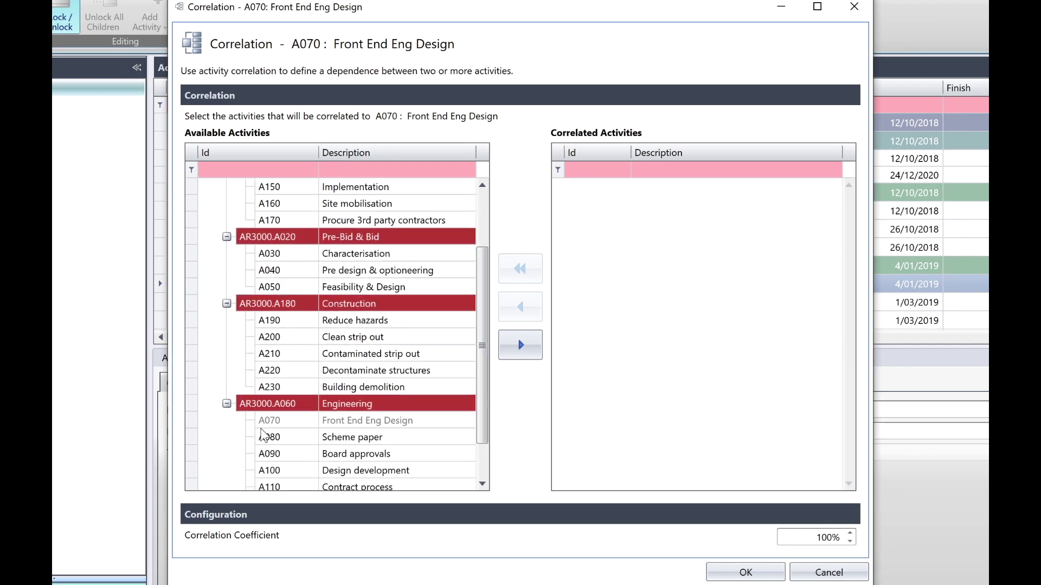
left_click(269, 437)
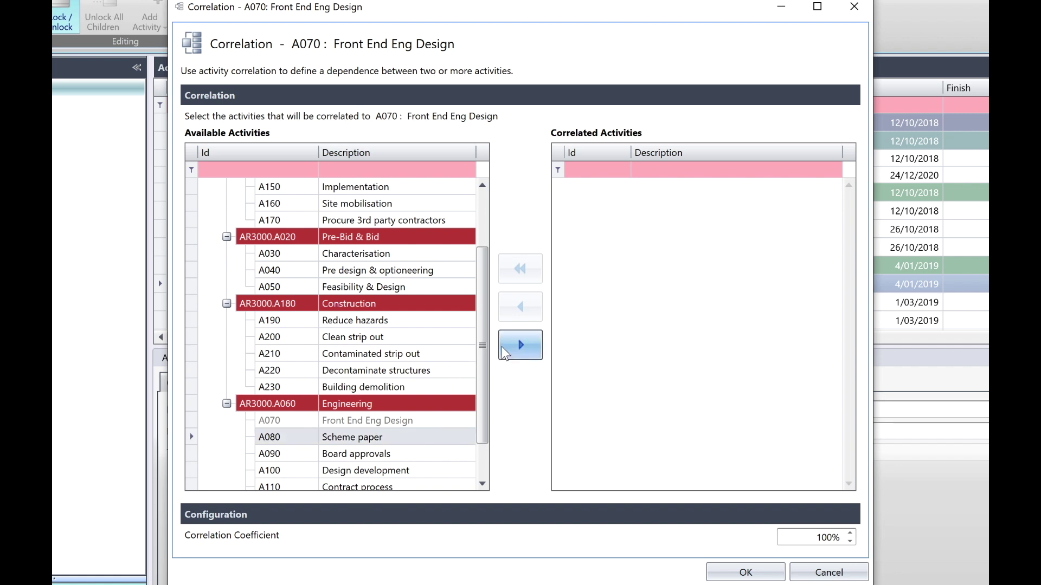
left_click(529, 343)
left_click(282, 458)
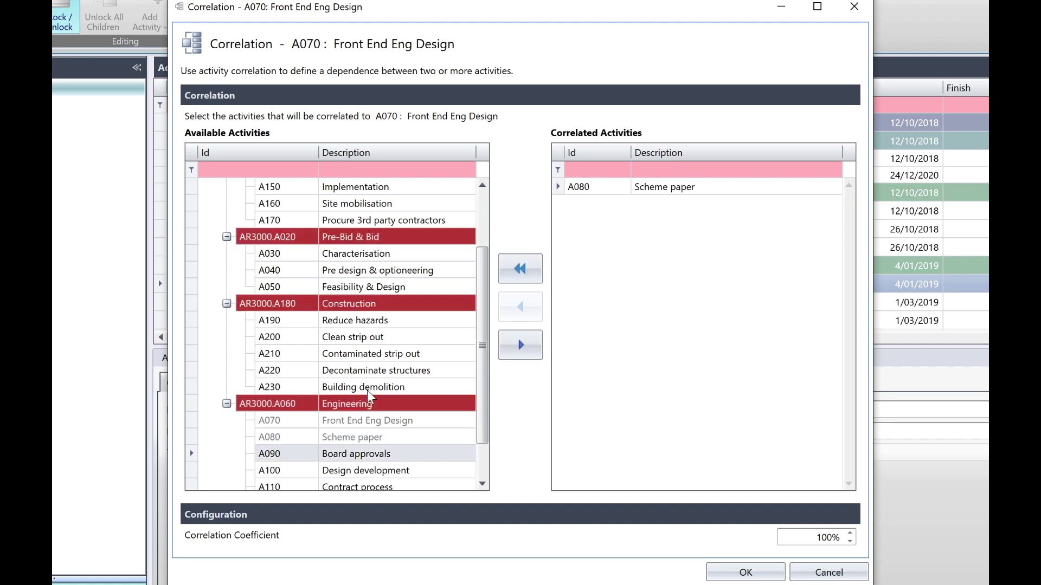
left_click(529, 344)
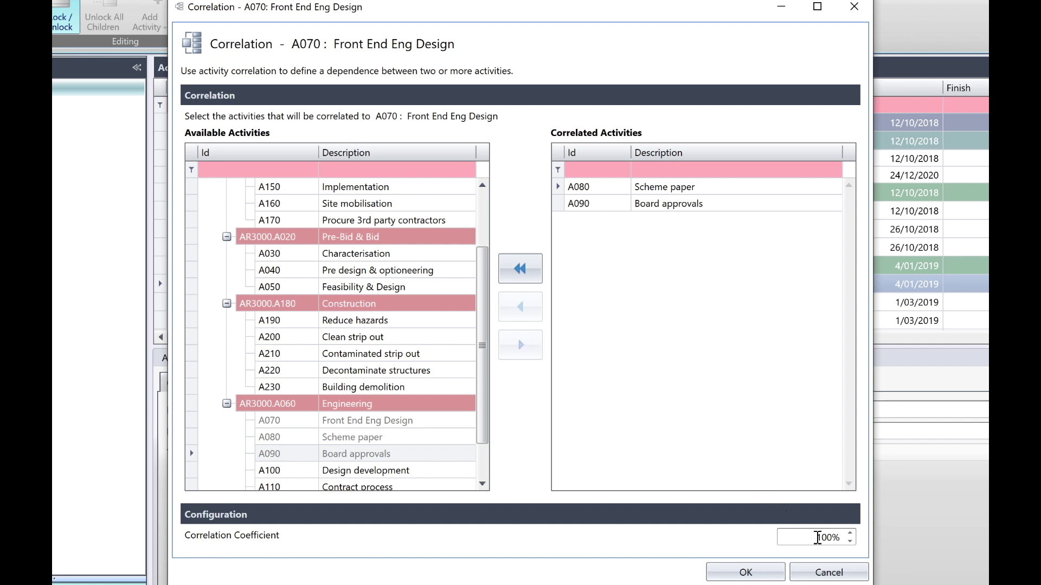
- Set the correlation coefficient for Front End Eng Design to 50%, accept the correlation and save the workbook
left_click(850, 534)
type("50")
left_click(747, 570)
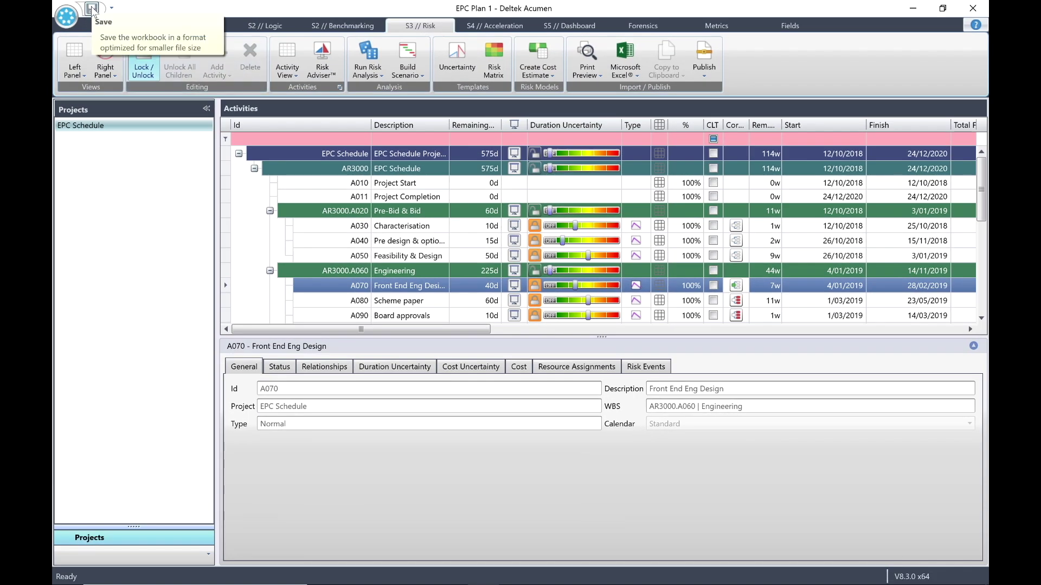
left_click(92, 9)
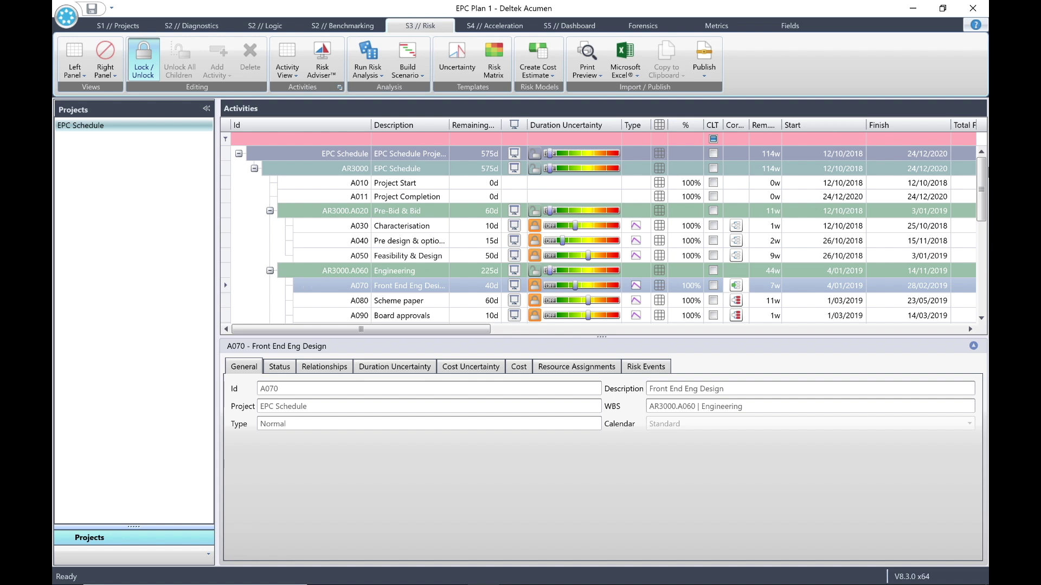
- Display the predecessors and successors of the External approvals activity (A130) in the Engineering group
scroll(984, 176, "down", 2)
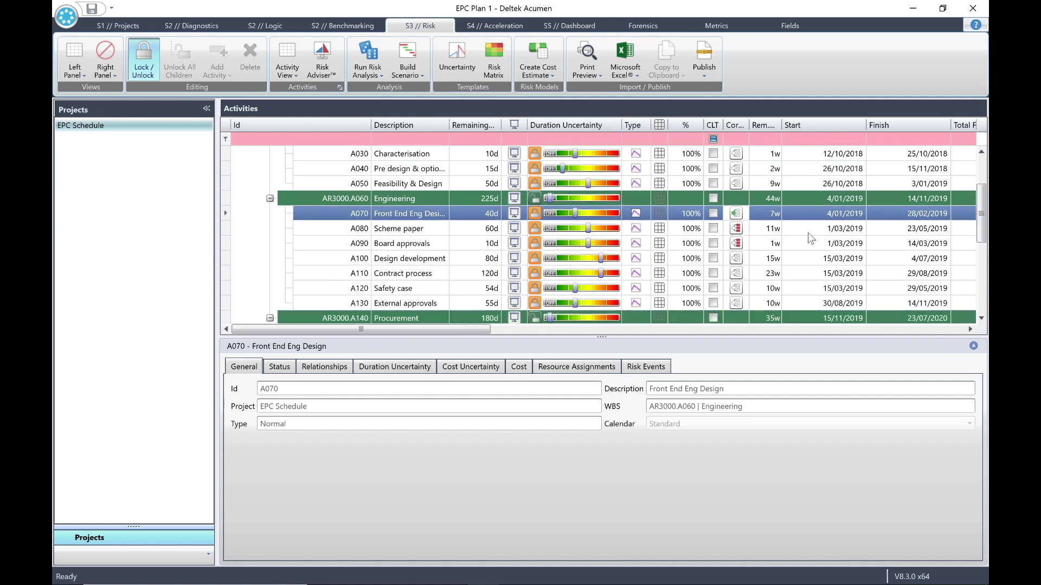
left_click(384, 304)
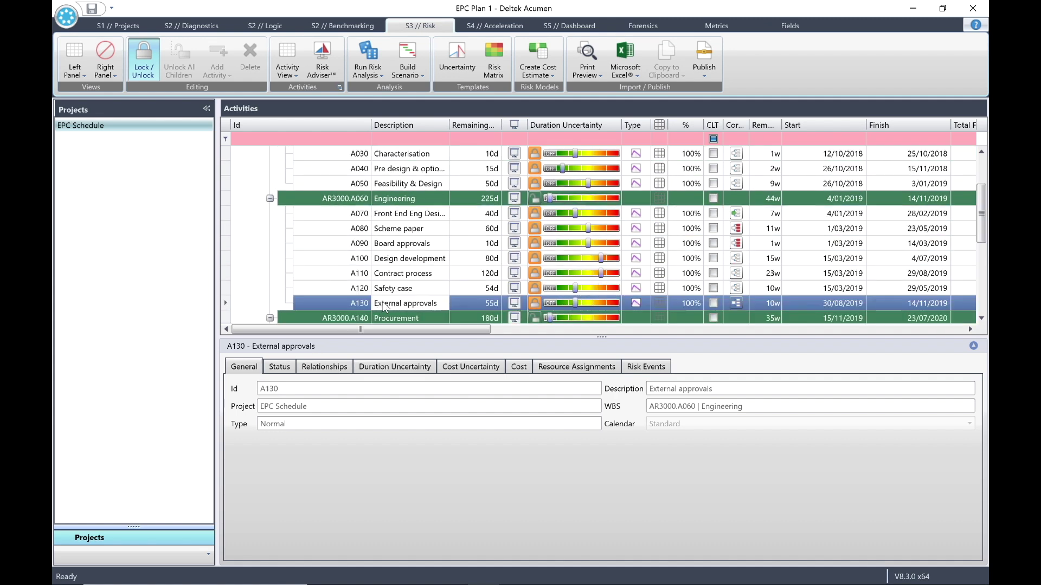
left_click(333, 370)
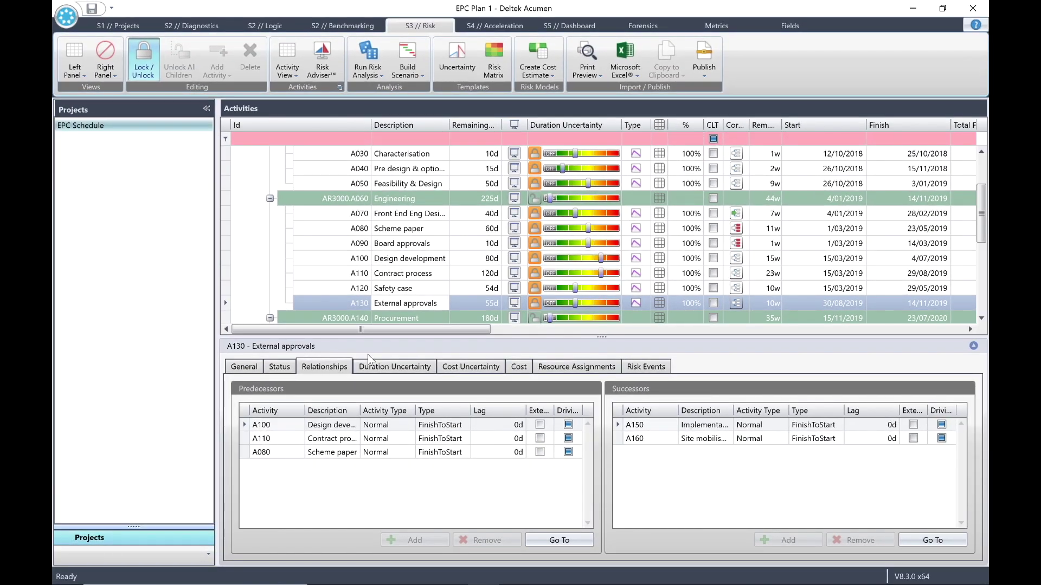
- Show the Gantt chart beside the activities, review the Engineering and Procurement bars, and save the workbook
left_click(101, 50)
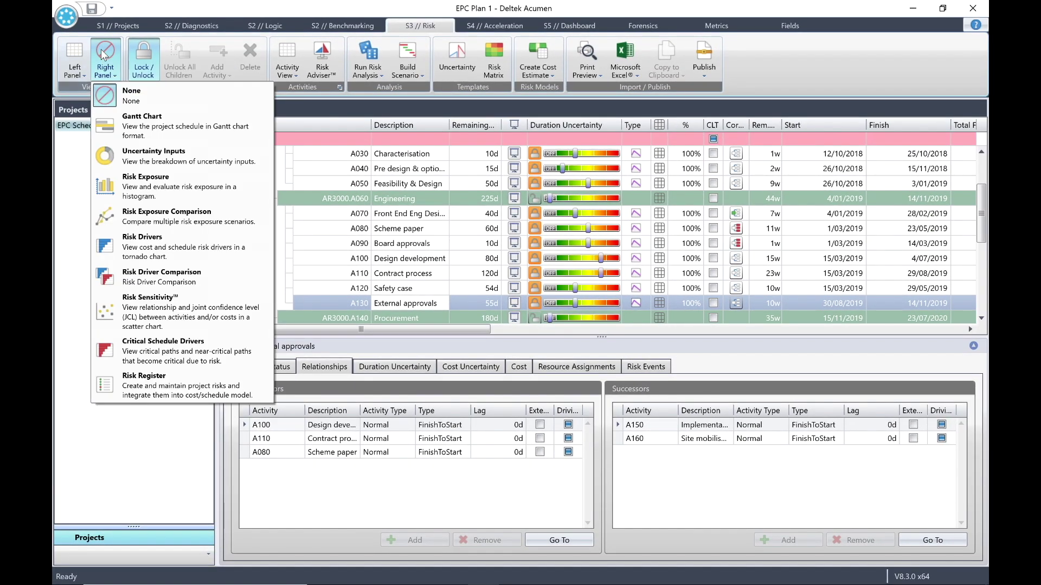
left_click(136, 126)
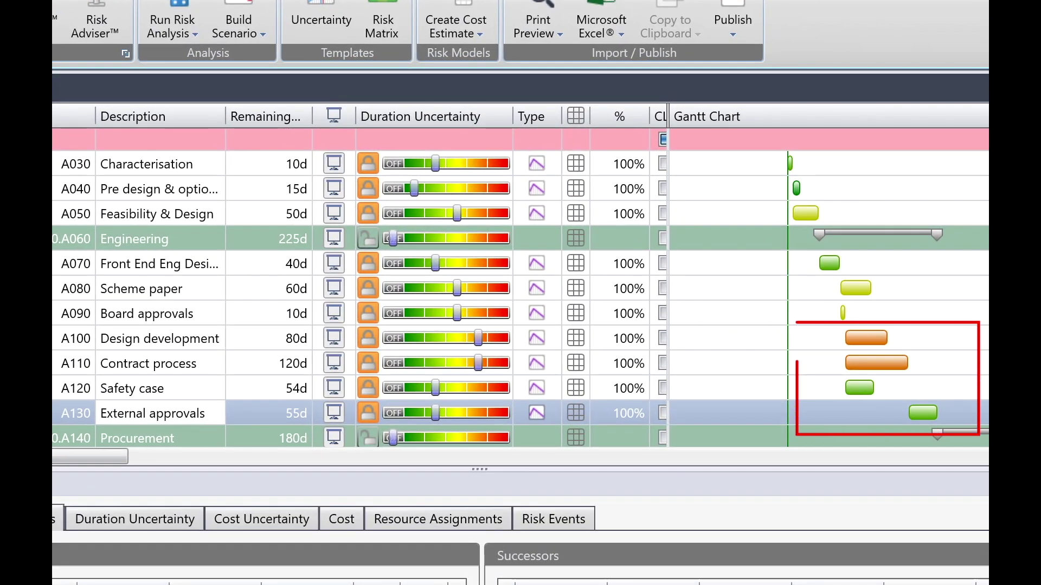
scroll(769, 320, "down", 1)
mouse_move(980, 245)
left_mouse_down()
mouse_move(980, 264)
mouse_move(978, 243)
left_mouse_up()
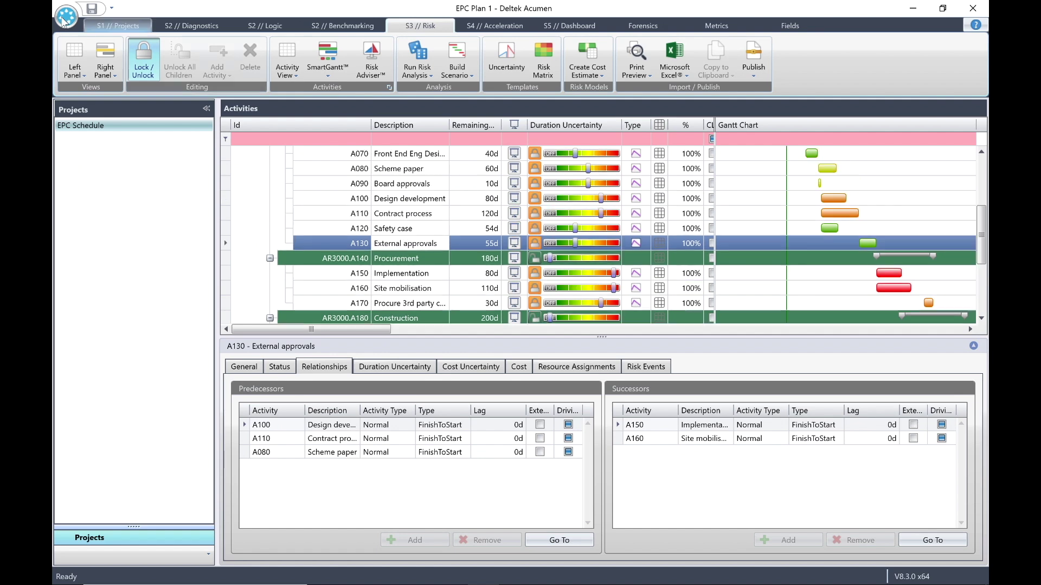
left_click(93, 8)
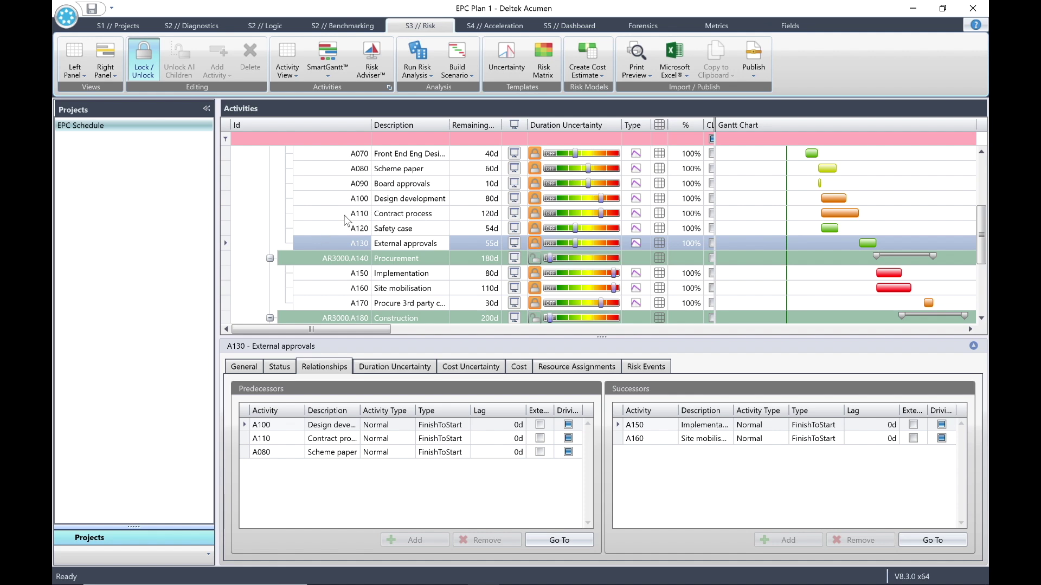
- Load EPC Plan Risk Matrix.eventtemplate from the EPC Example folder into the Risk Matrix and accept it
left_click(543, 56)
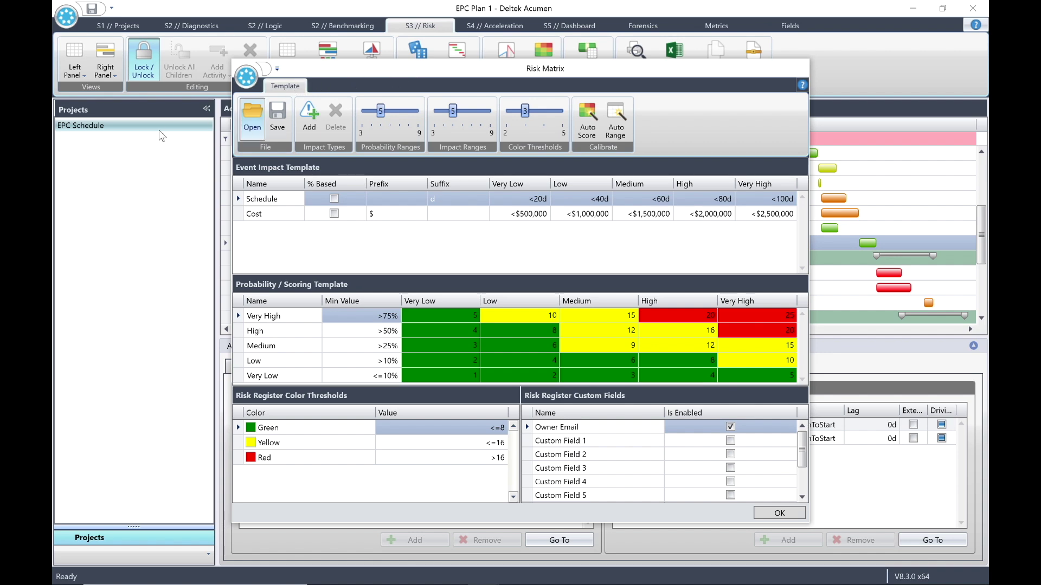
left_click(253, 117)
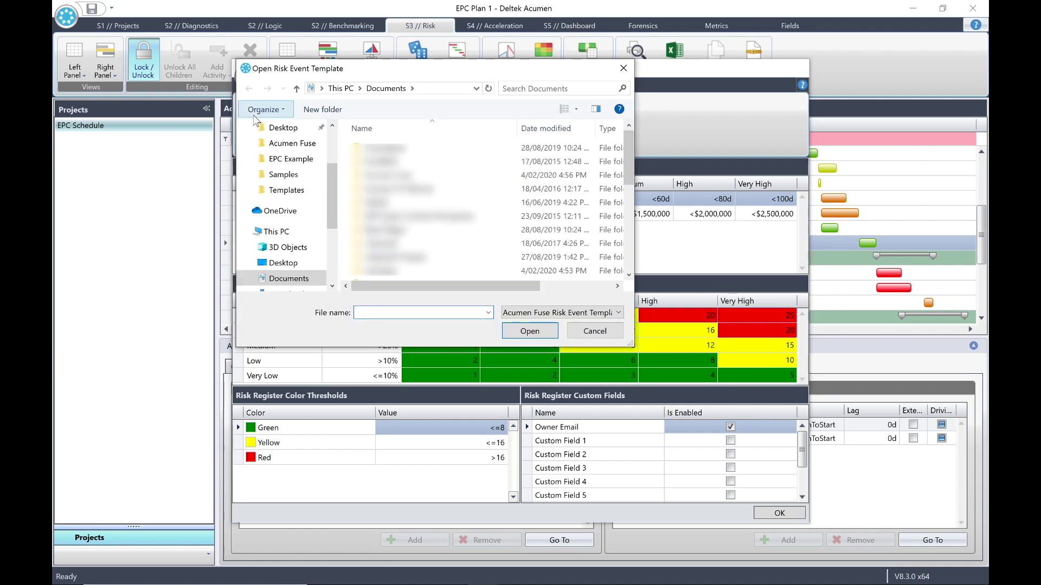
left_click(278, 159)
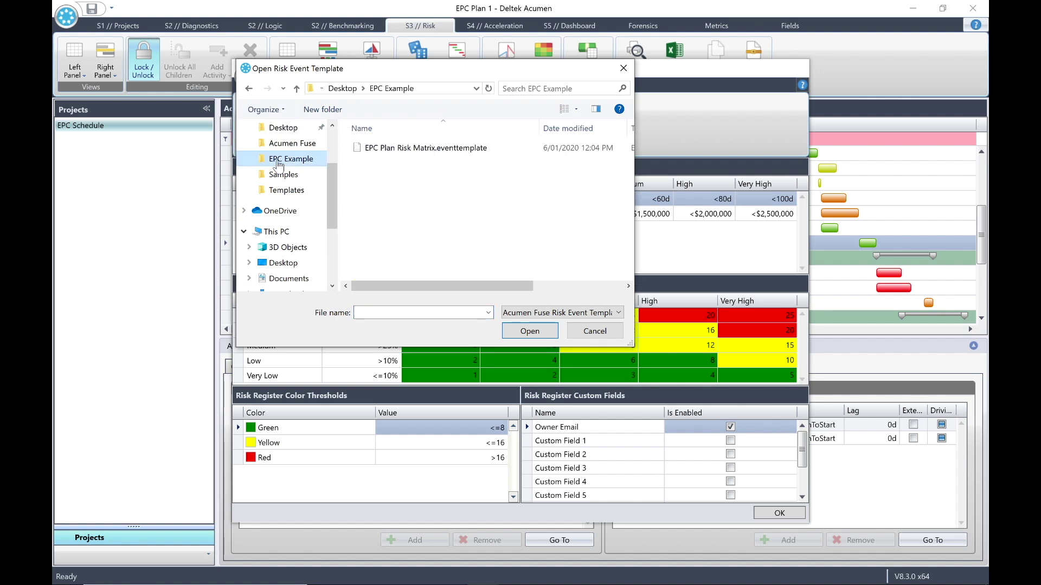
left_click(437, 147)
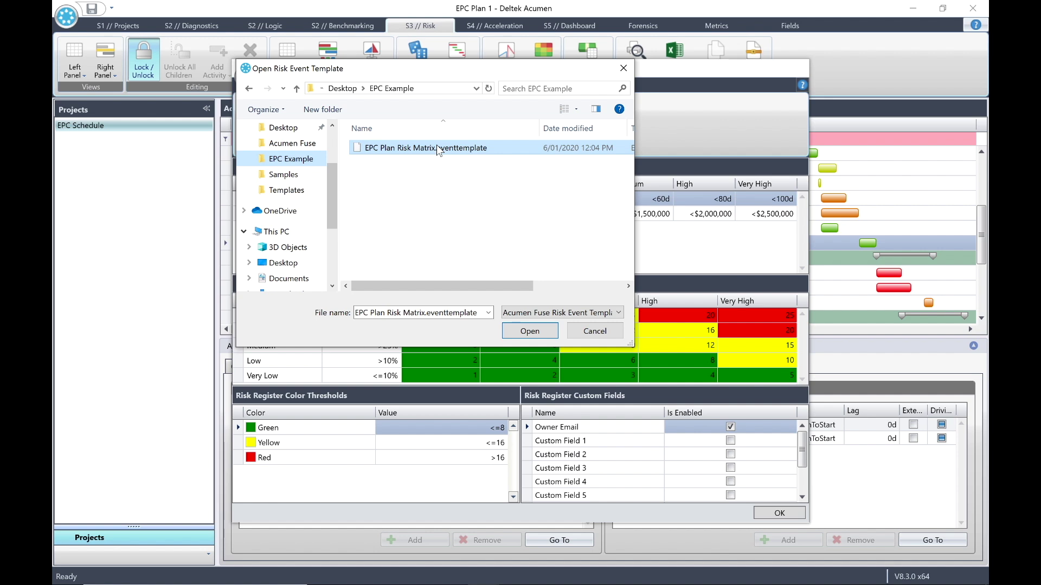
left_click(530, 331)
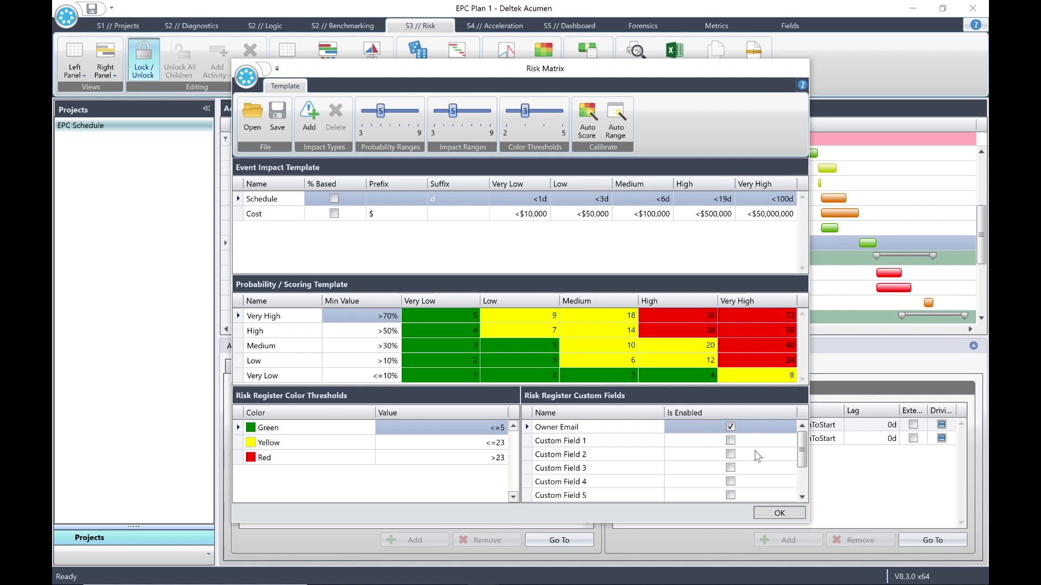
left_click(781, 514)
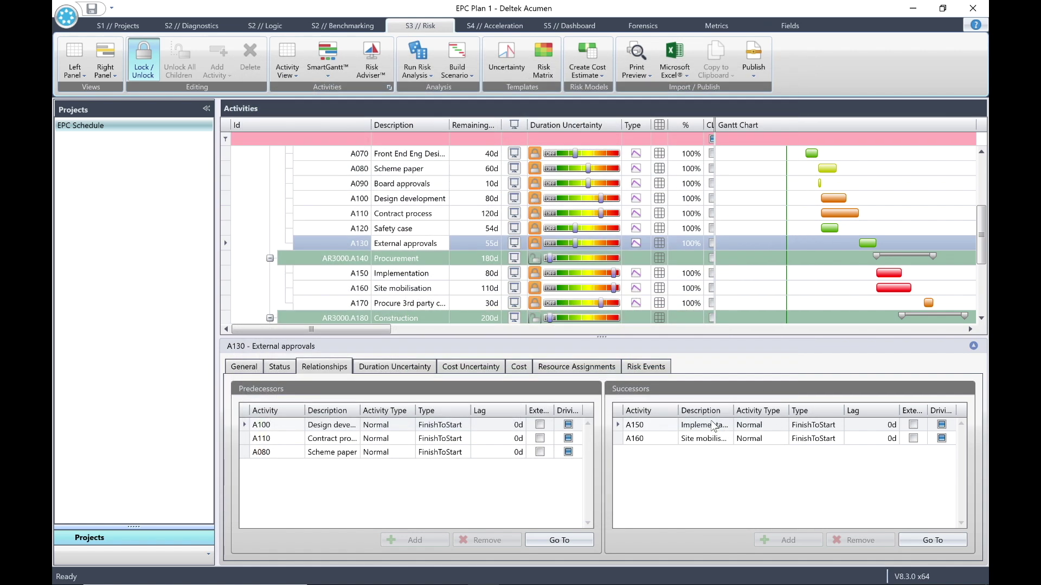
- Save the workbook and import the EPC Schedule - Risk Register Excel file from the EPC Example folder into the Risk Register
left_click(92, 9)
left_click(74, 72)
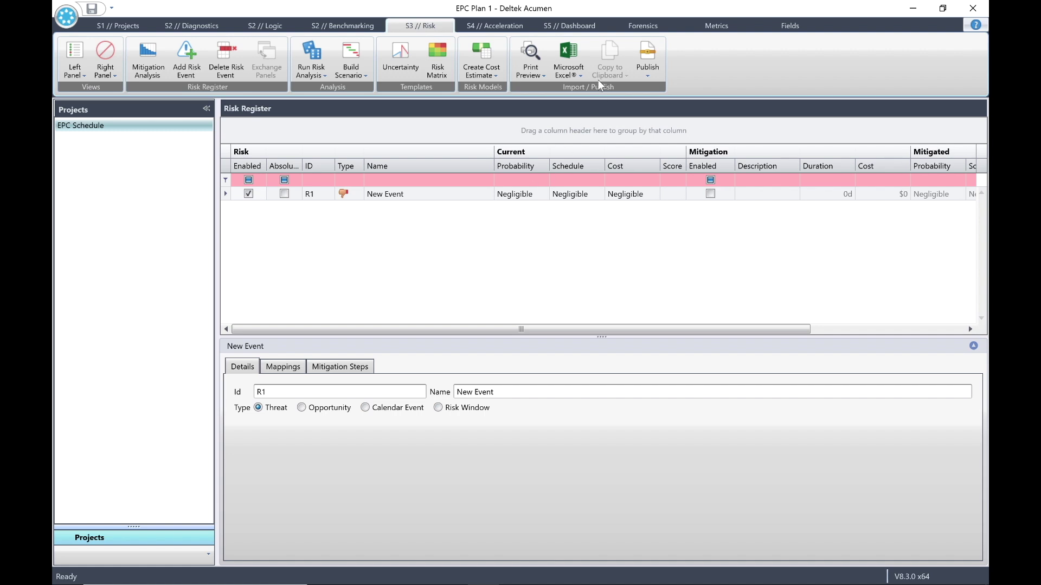
left_click(578, 71)
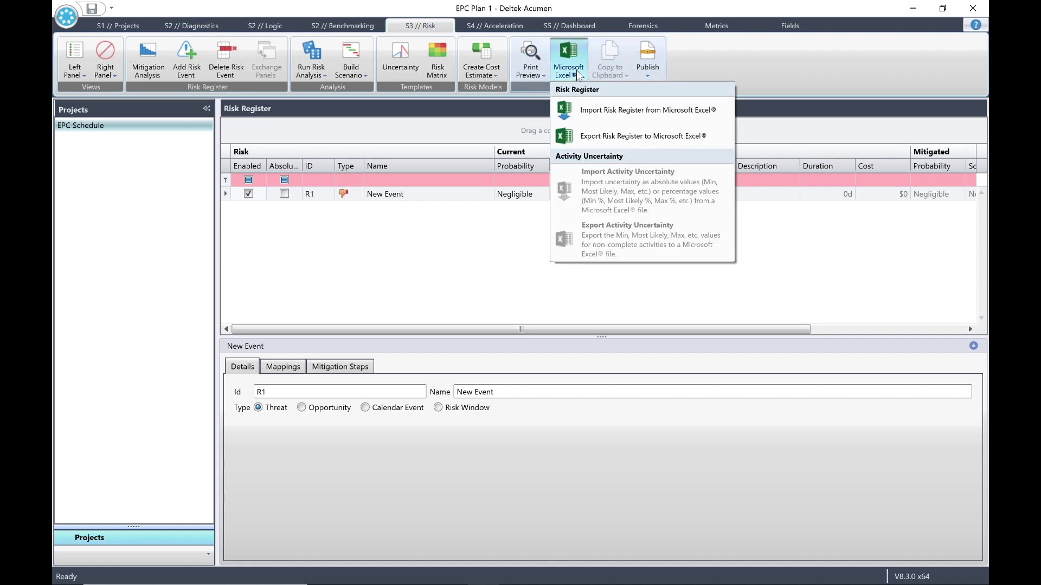
left_click(619, 112)
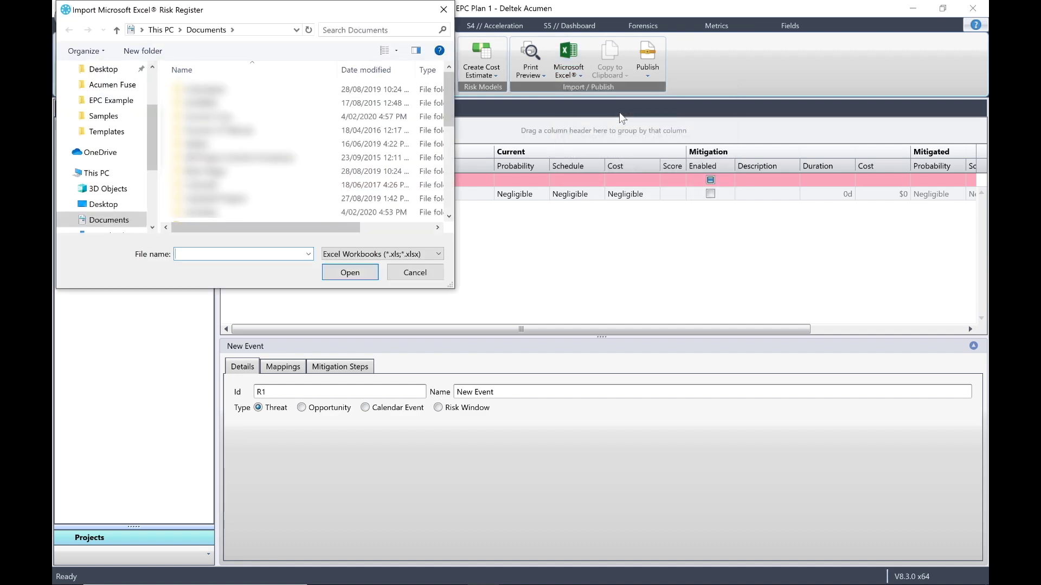
left_click(108, 103)
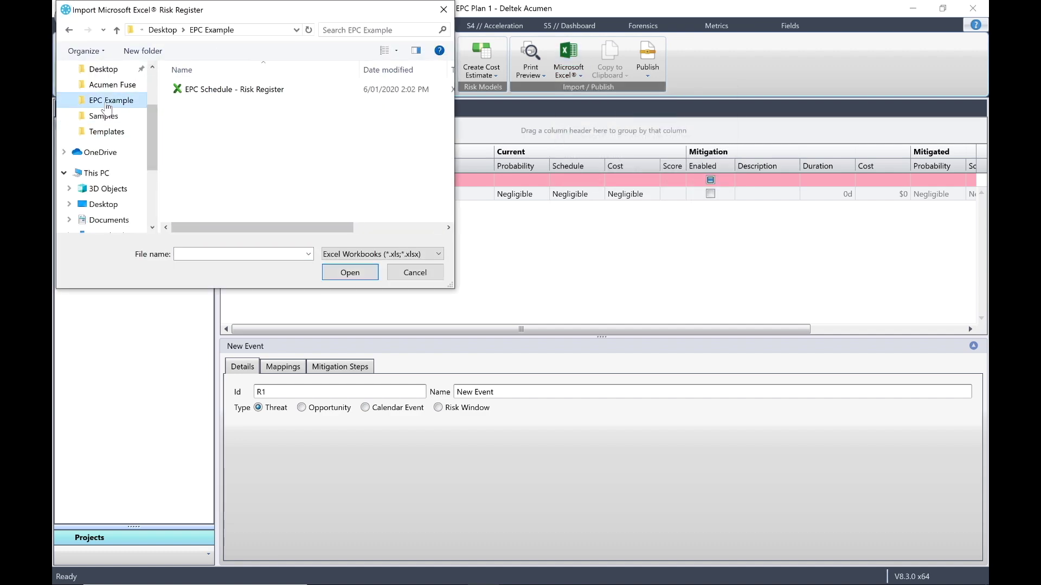
left_click(208, 90)
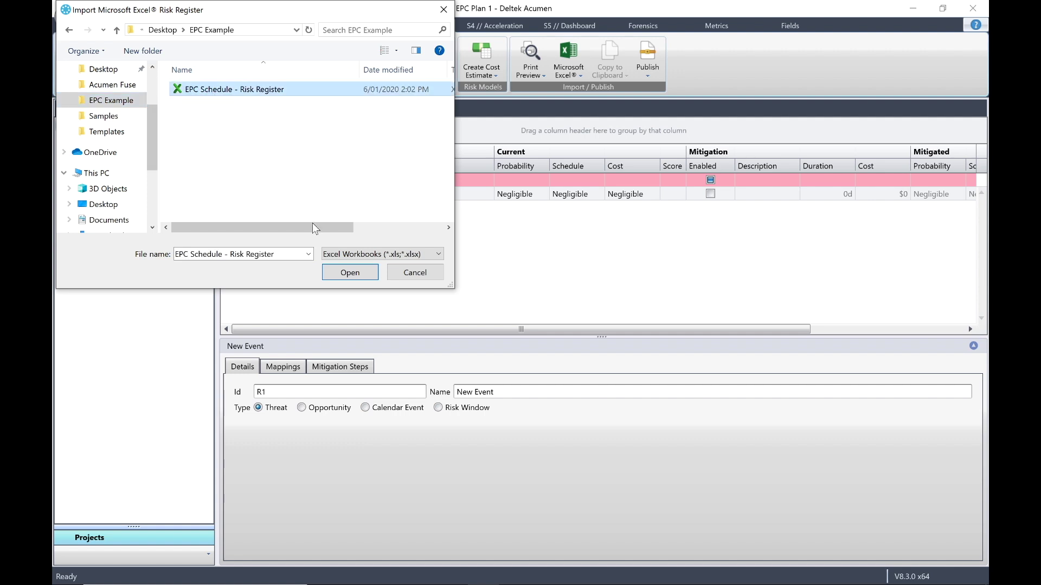
left_click(354, 271)
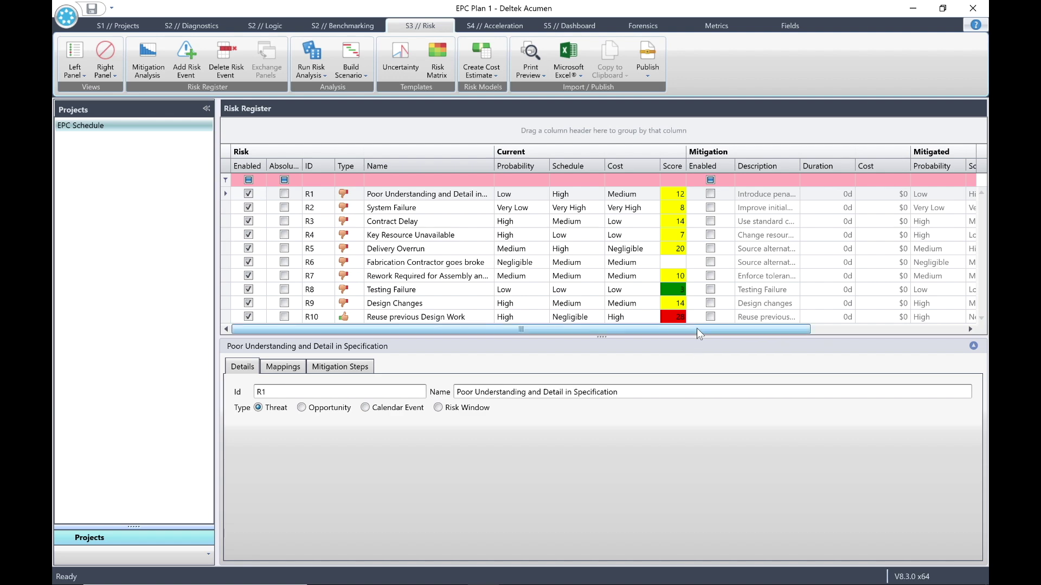
- Display the mitigation steps of risk R1 (Poor Understanding and Detail in Specification) and save the workbook
left_click_drag(698, 328, 639, 340)
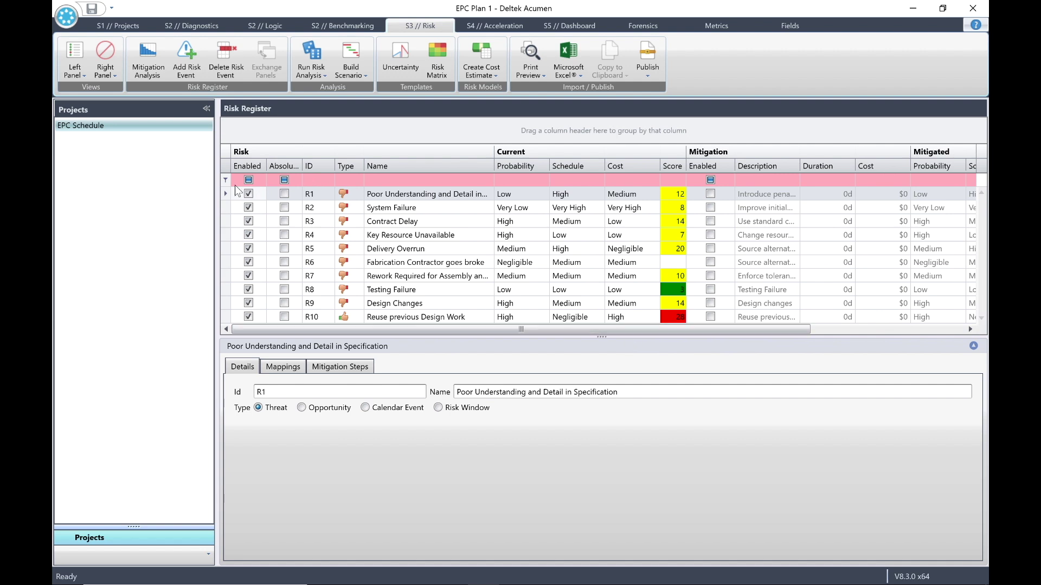
left_click(317, 191)
left_click(349, 368)
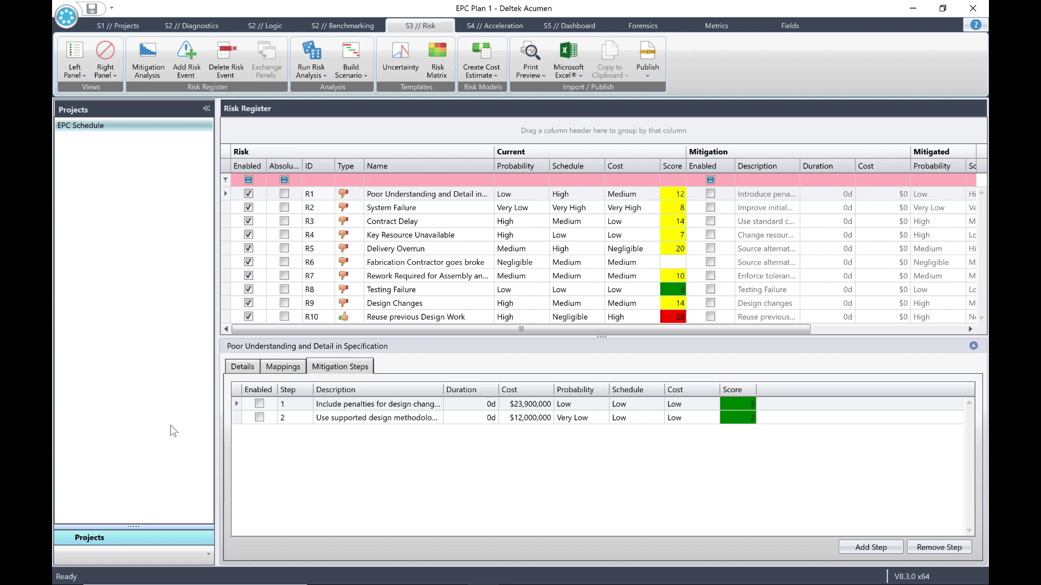
left_click(91, 10)
- Show the Activities view beside the Risk Register and collapse the Projects pane to make more room
left_click(111, 70)
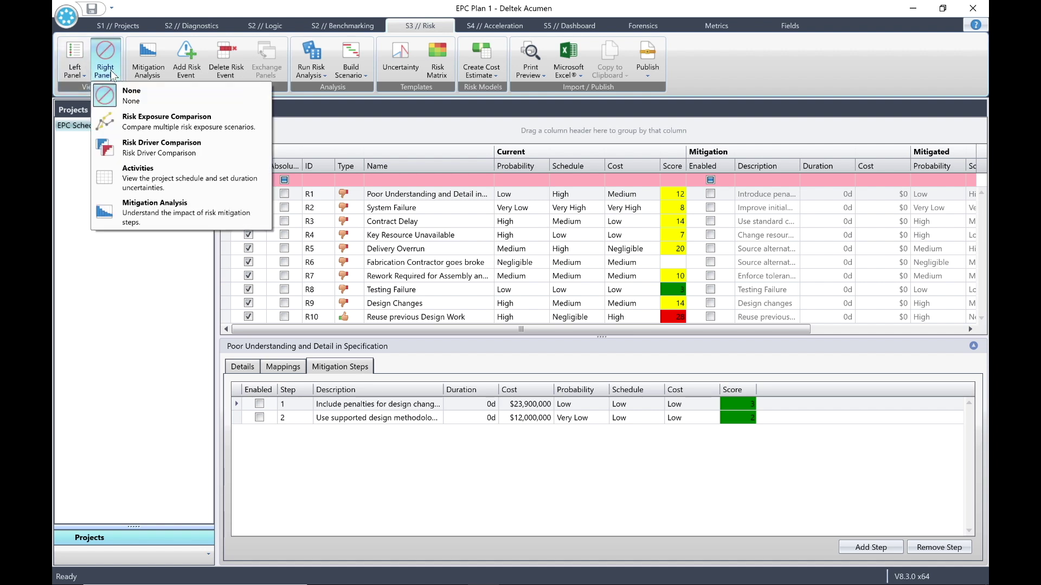
left_click(164, 169)
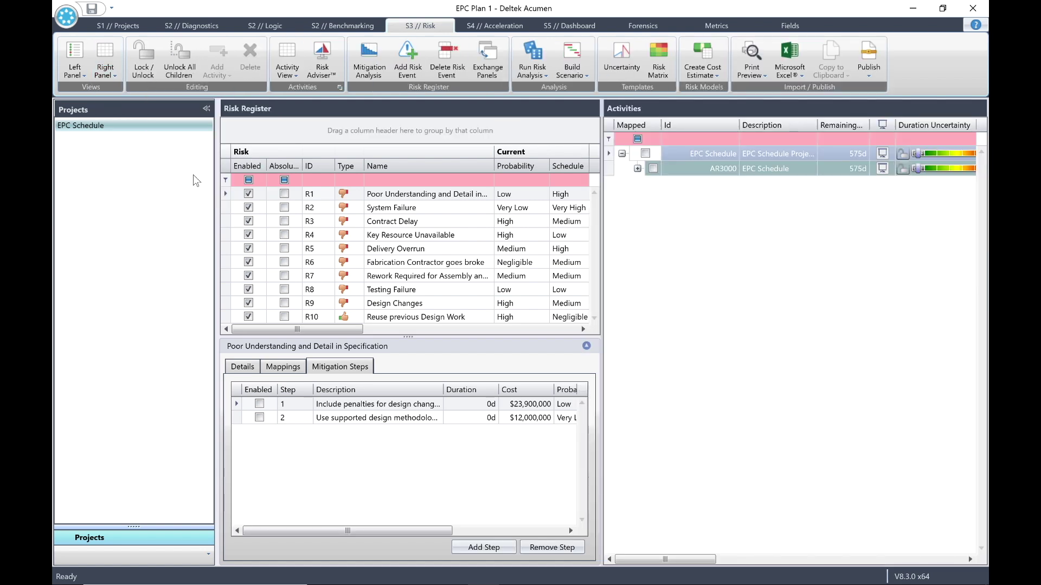
left_click(782, 263)
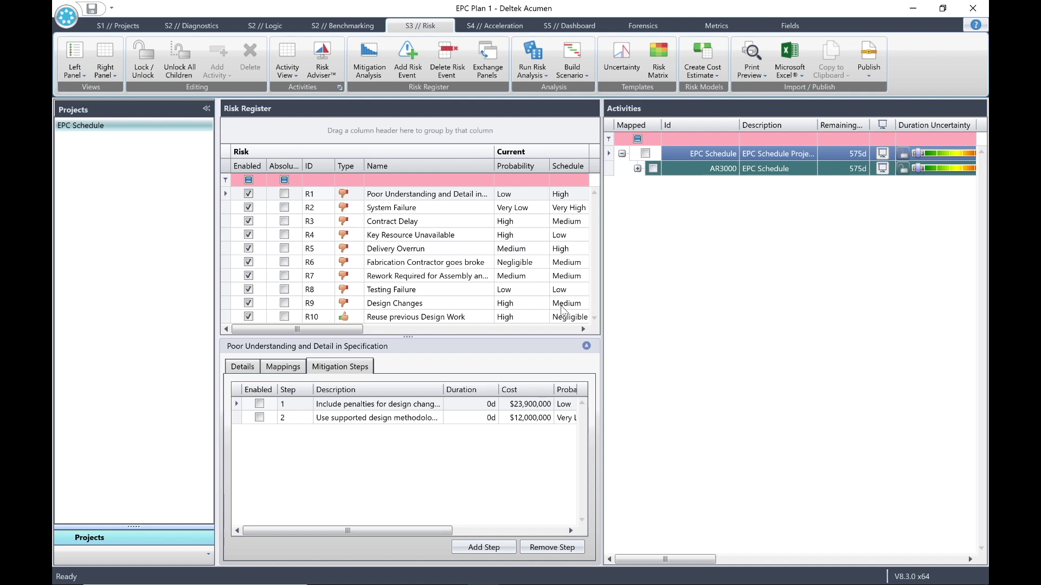
left_click(501, 350)
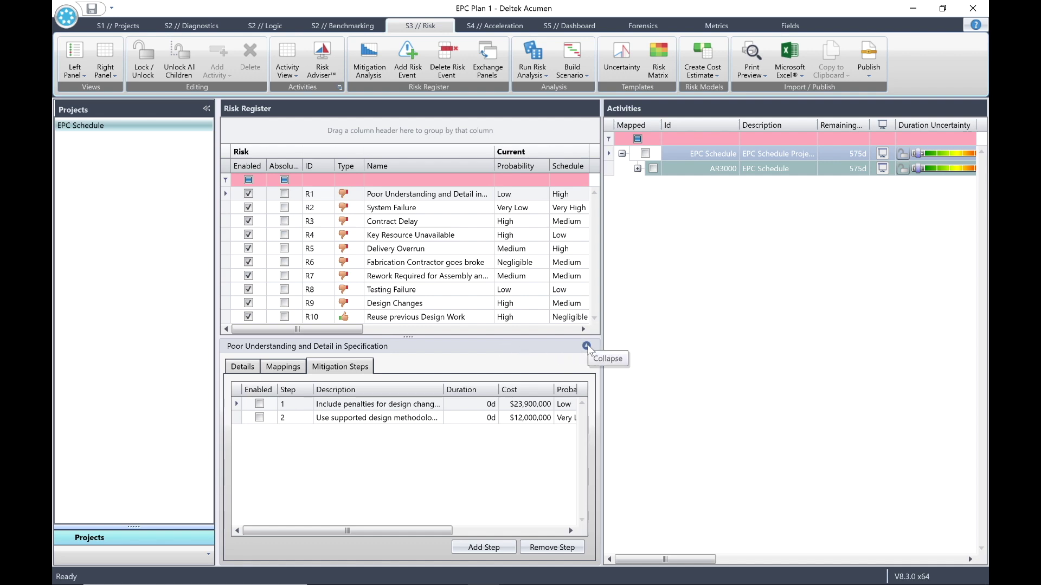
left_click(206, 109)
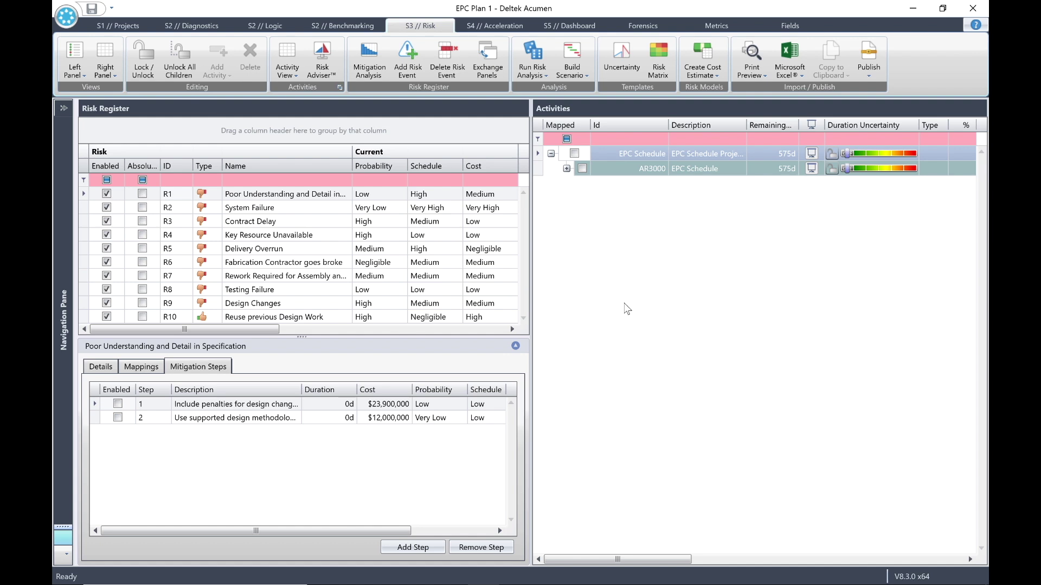
- Expand the schedule's activity groups, map risk R1 to activities A080, A100, A110 and A120, and display its mappings
left_click(288, 73)
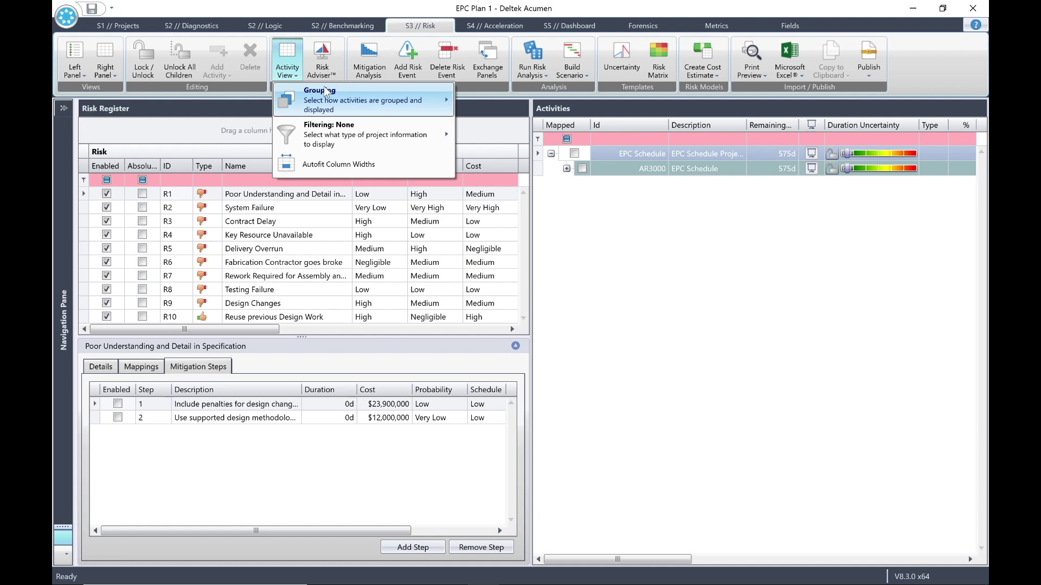
mouse_move(331, 98)
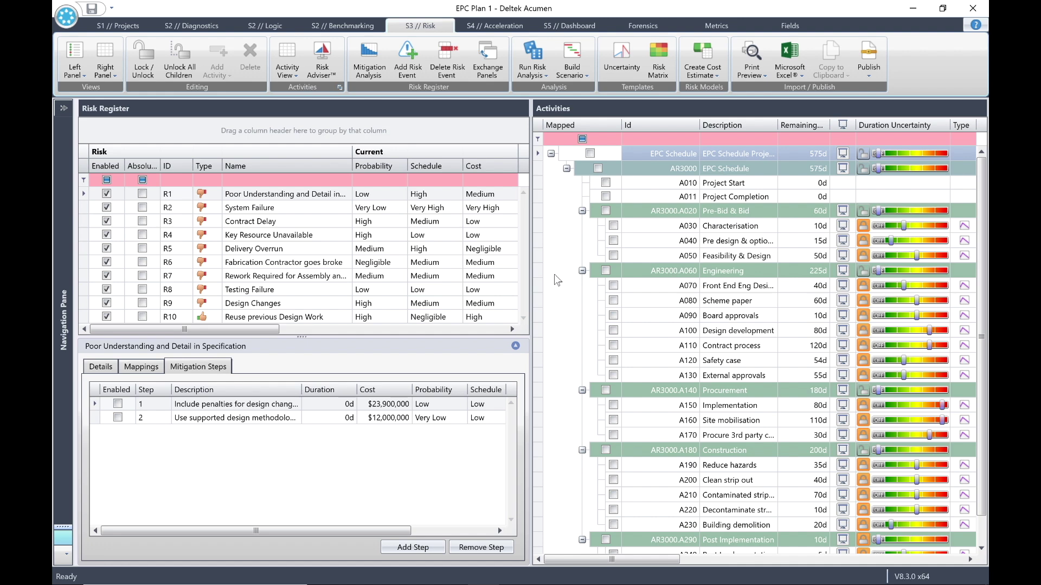
left_click(287, 197)
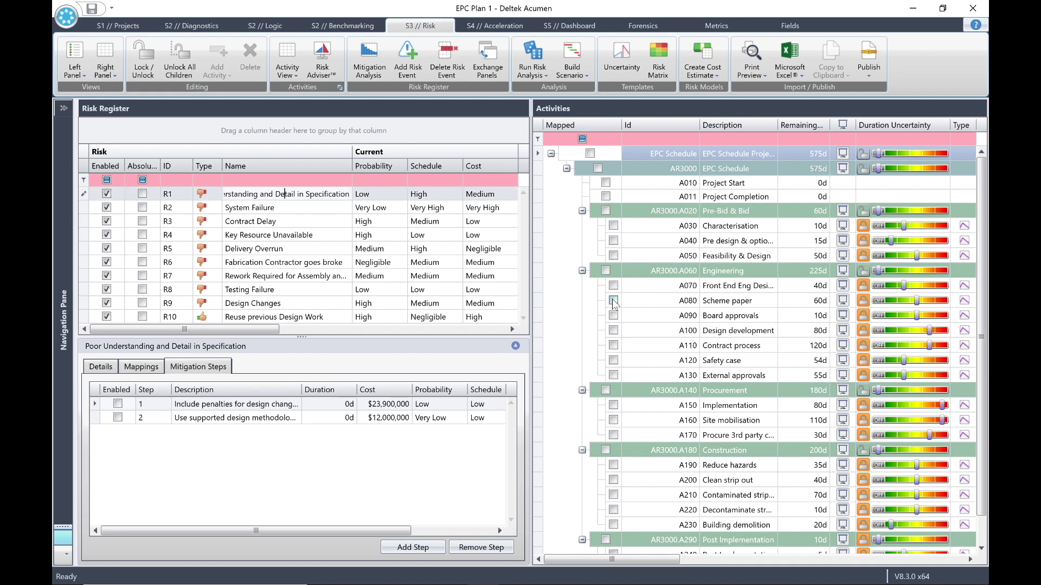
left_click(613, 300)
left_click(614, 330)
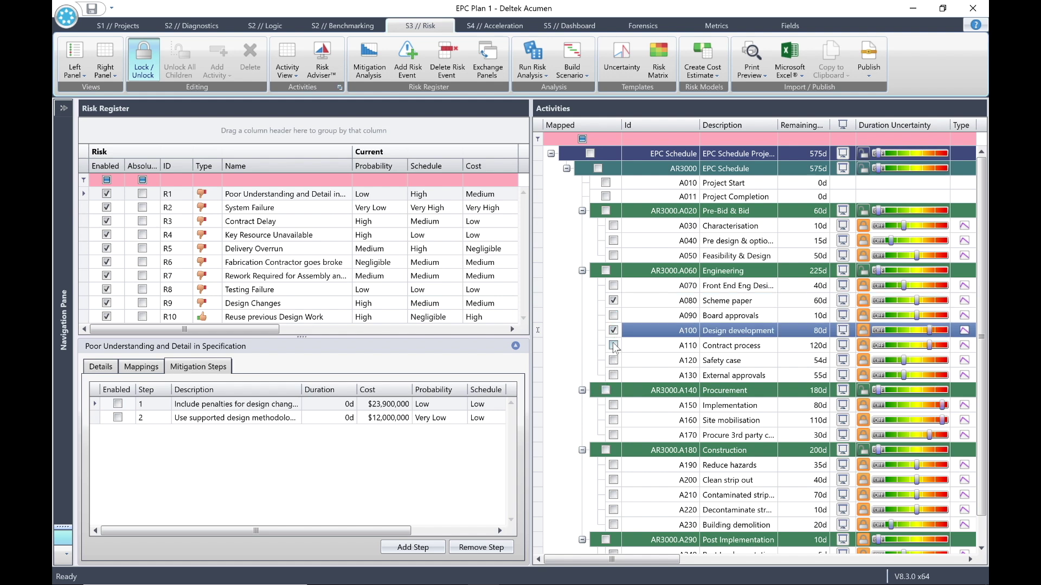
left_click(613, 345)
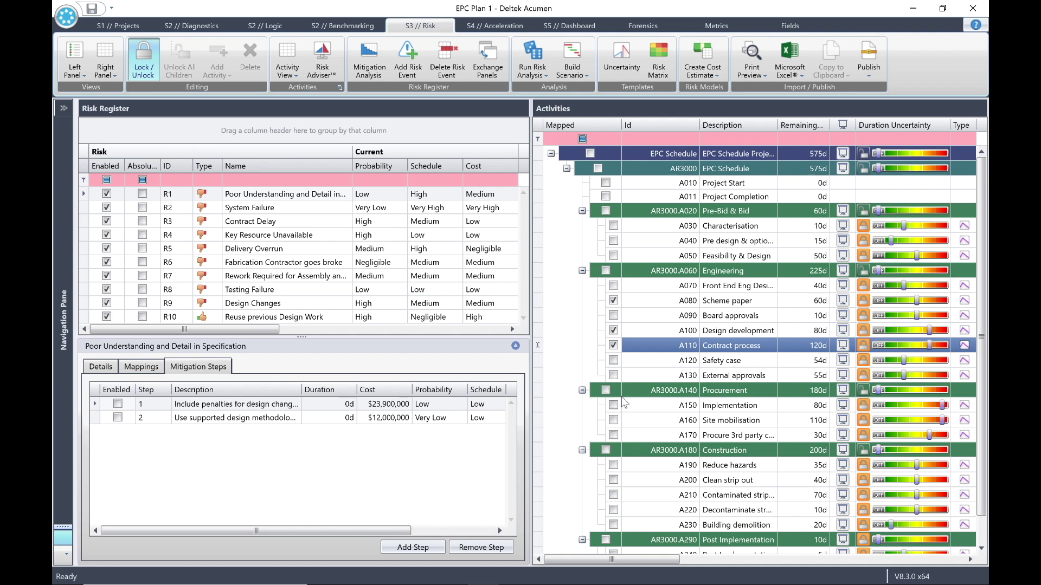
left_click(613, 361)
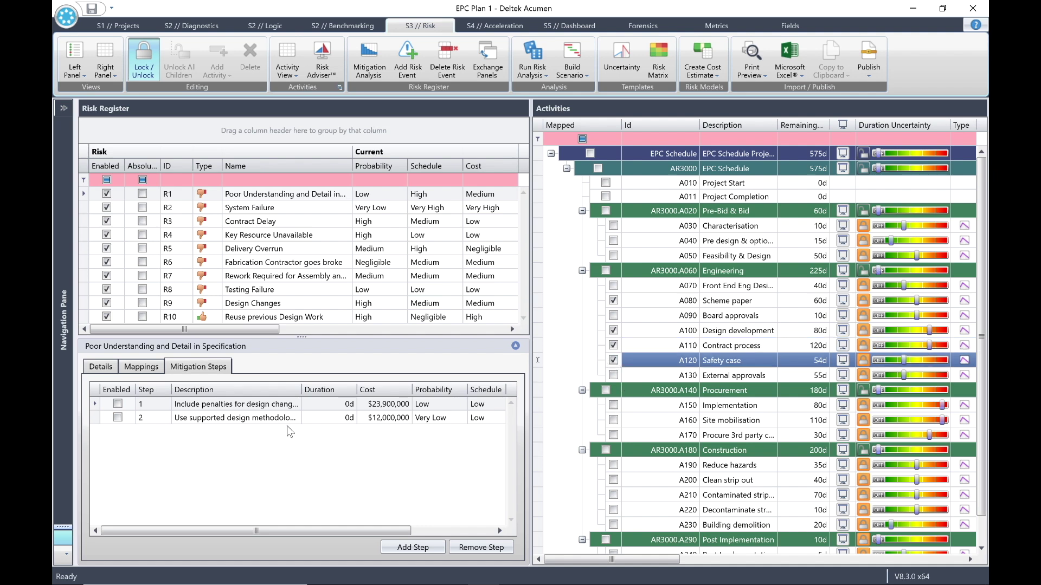
left_click(136, 367)
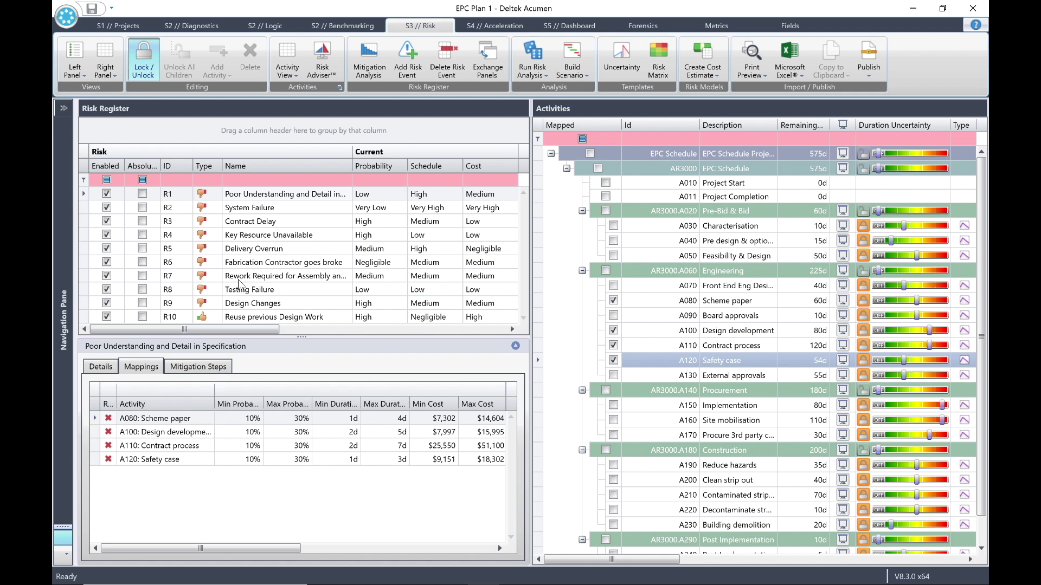
- Map risk R2 System Failure to Clean strip out (A200) and risk R3 Contract Delay to Characterisation (A030)
left_click(242, 209)
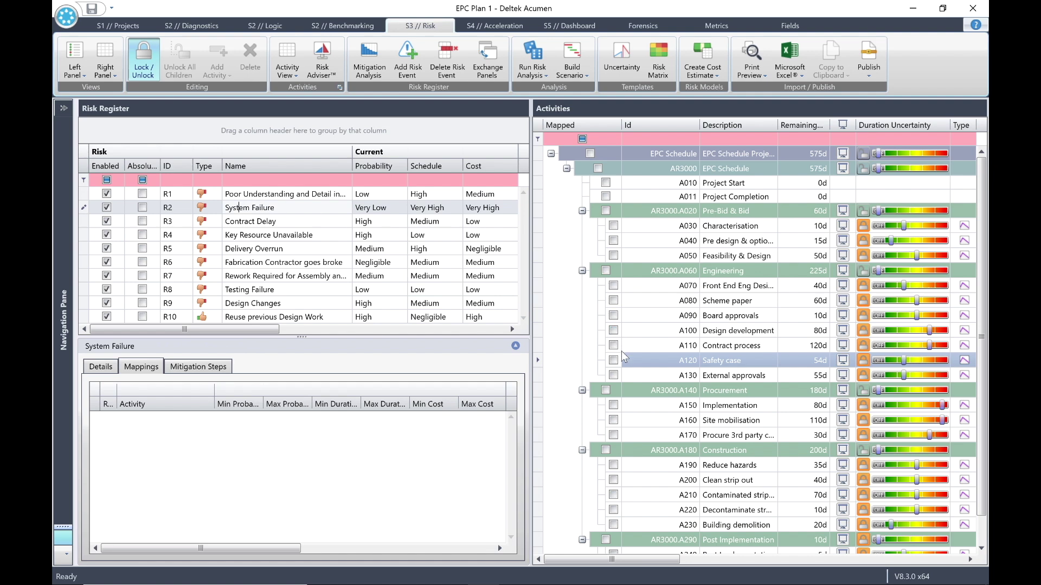
left_click(613, 480)
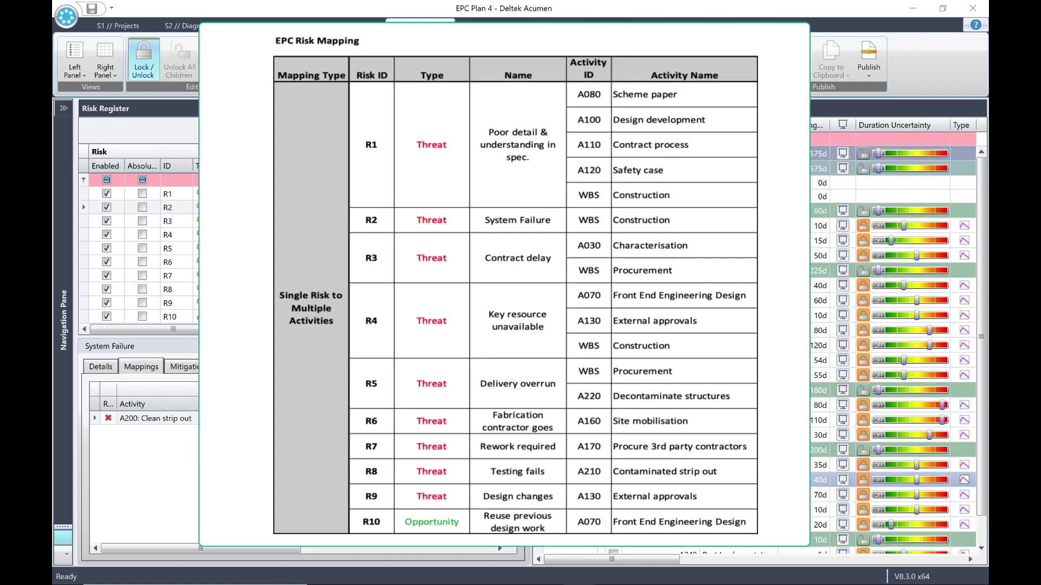
left_click(177, 222)
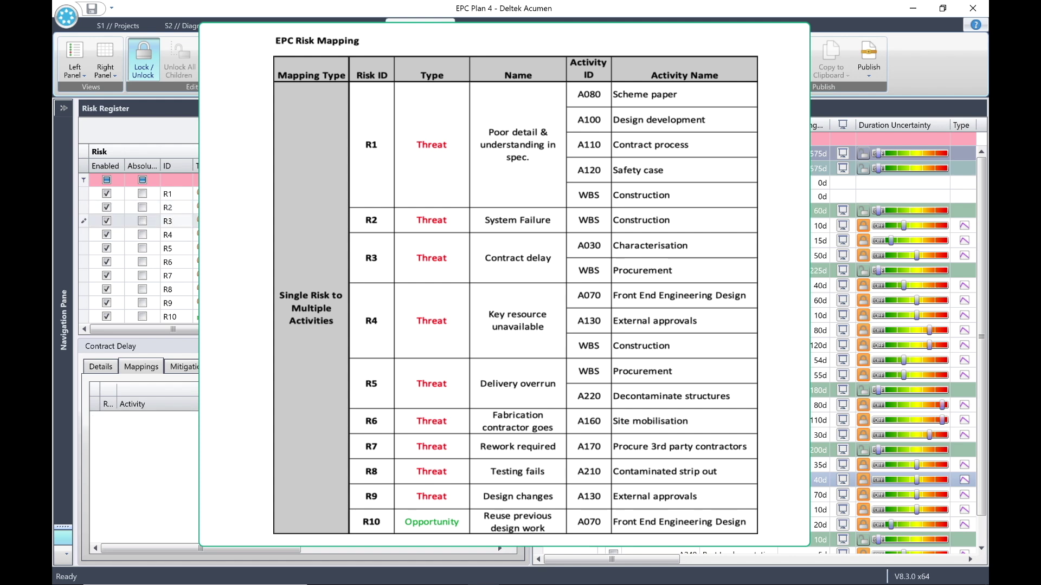
left_click(613, 226)
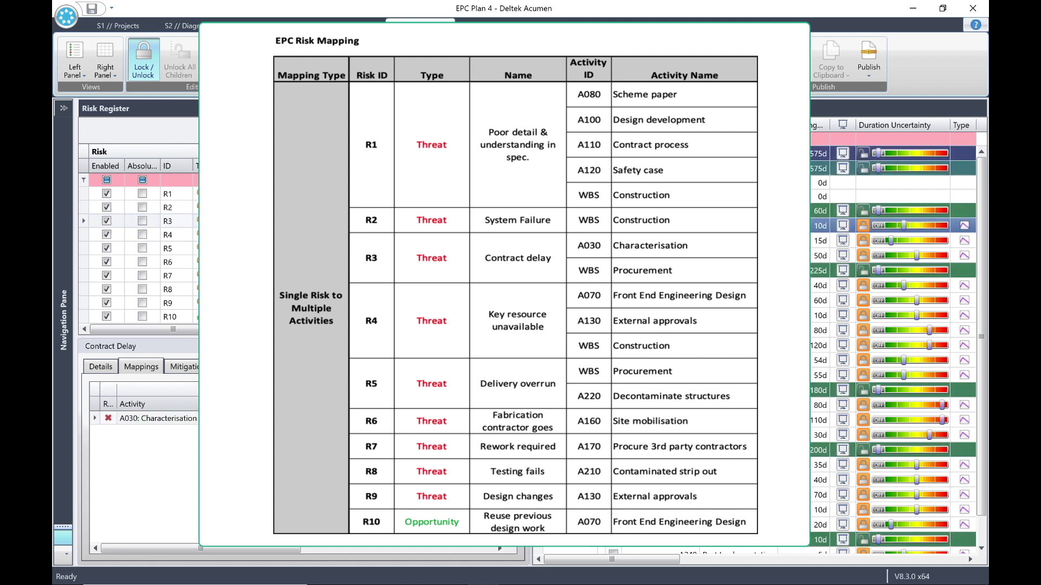
left_click(170, 234)
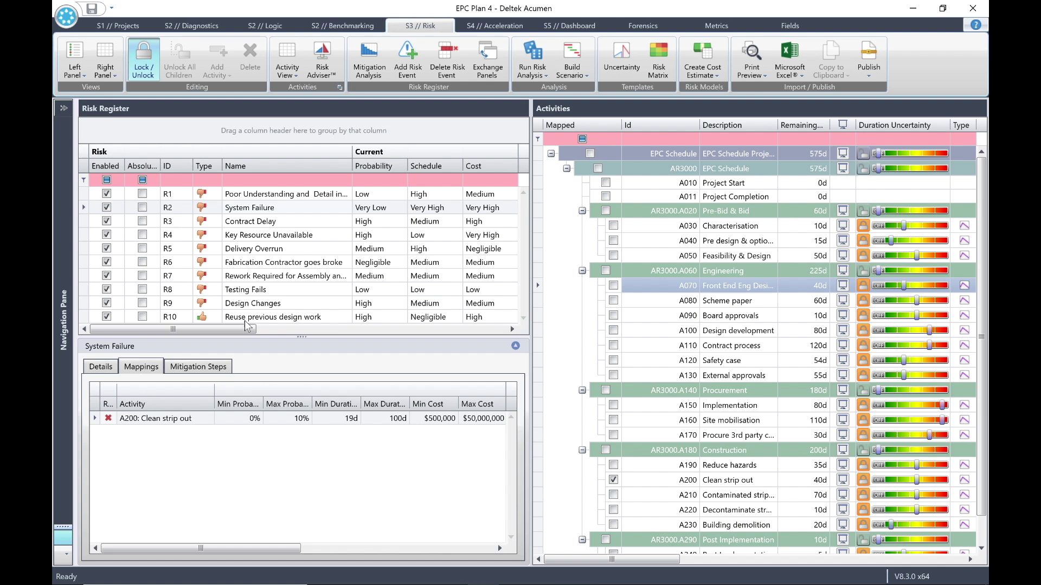
- Review the activity mappings of risks R2 through R10 one after another and save the workbook
left_click(304, 208)
key("Down")
key("Down")
key("Down")
key("Down")
key("Down")
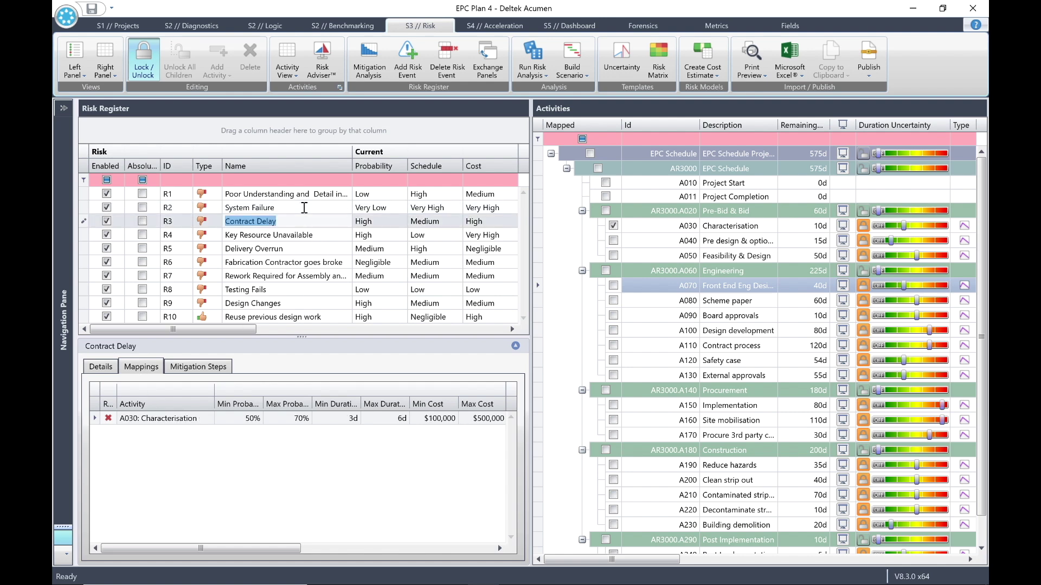
key("Down")
key("Down")
key("Down")
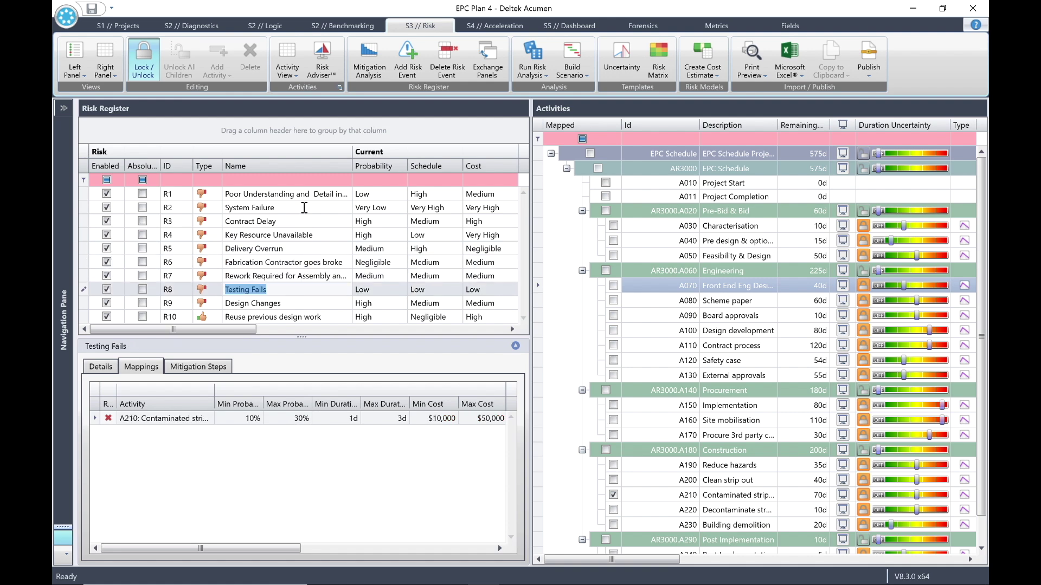
left_click(92, 9)
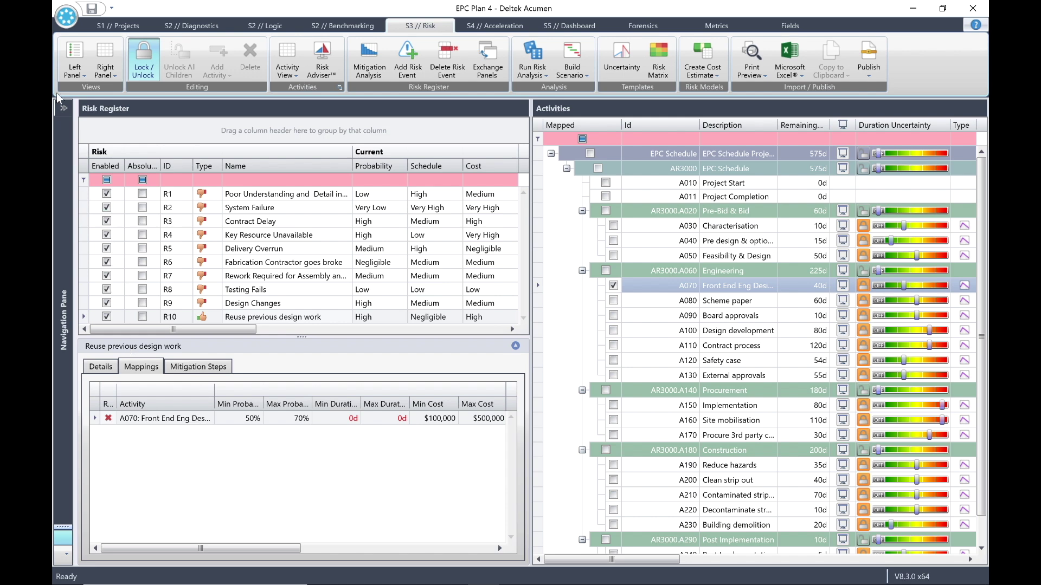
- Replace the Risk Register with the Activities view and set the second view to None
left_click(74, 68)
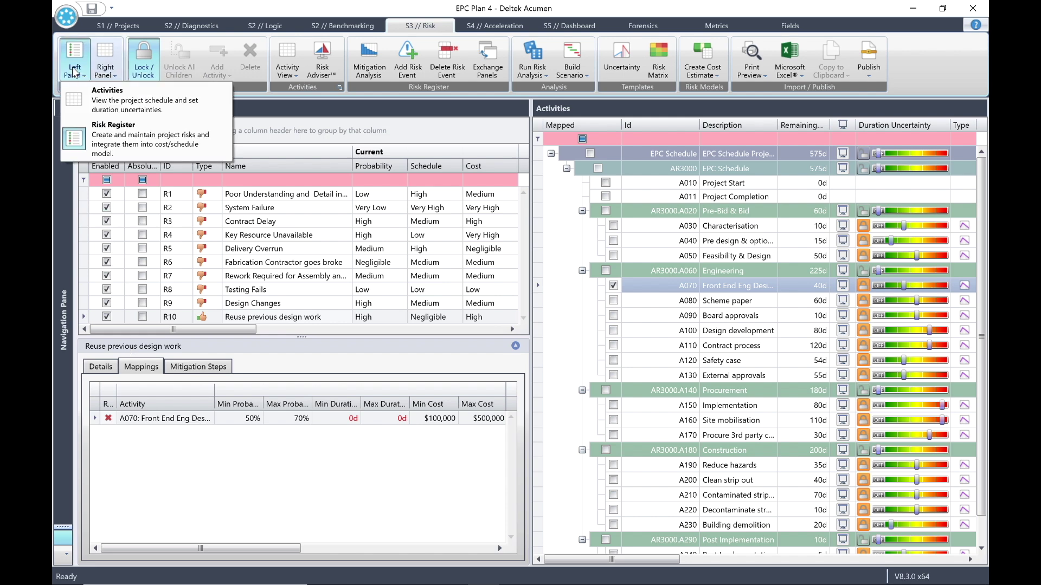
left_click(115, 103)
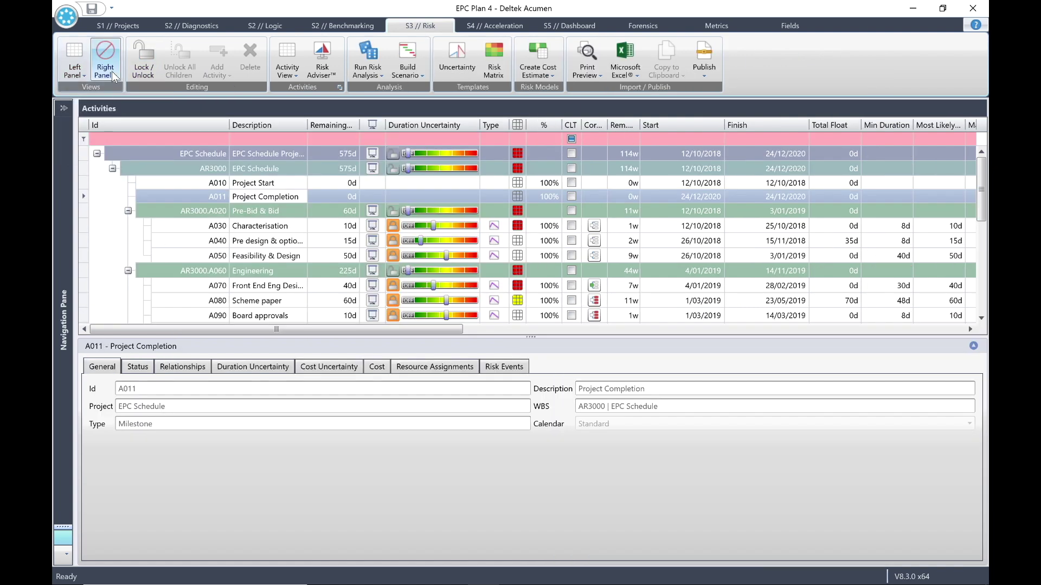
left_click(109, 70)
left_click(132, 93)
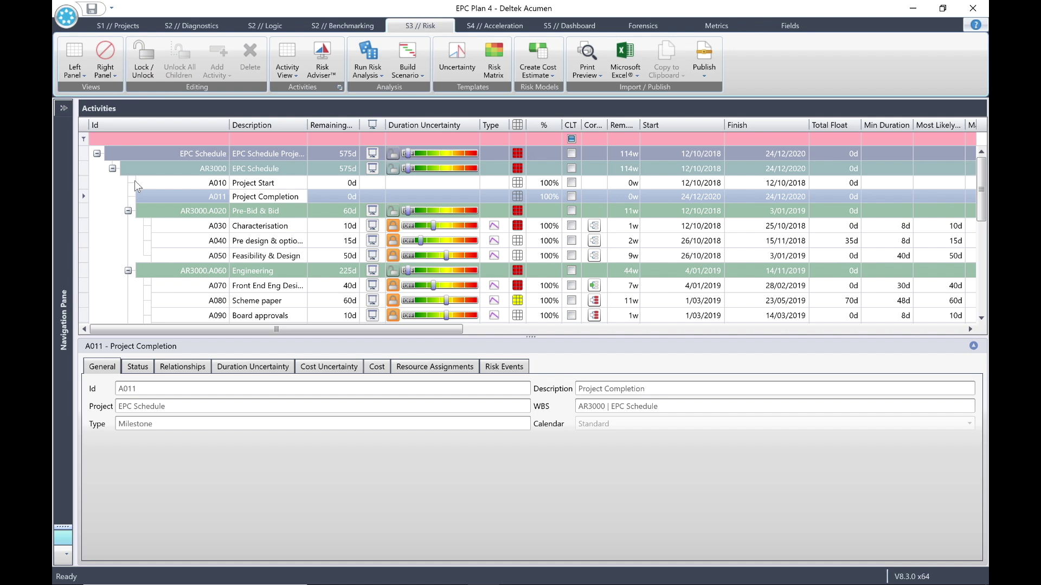
- Run the risk analysis for the Project Completion milestone (A011) with the Uncertainty and Risk Events (No Mitigation) scenario
left_click(258, 197)
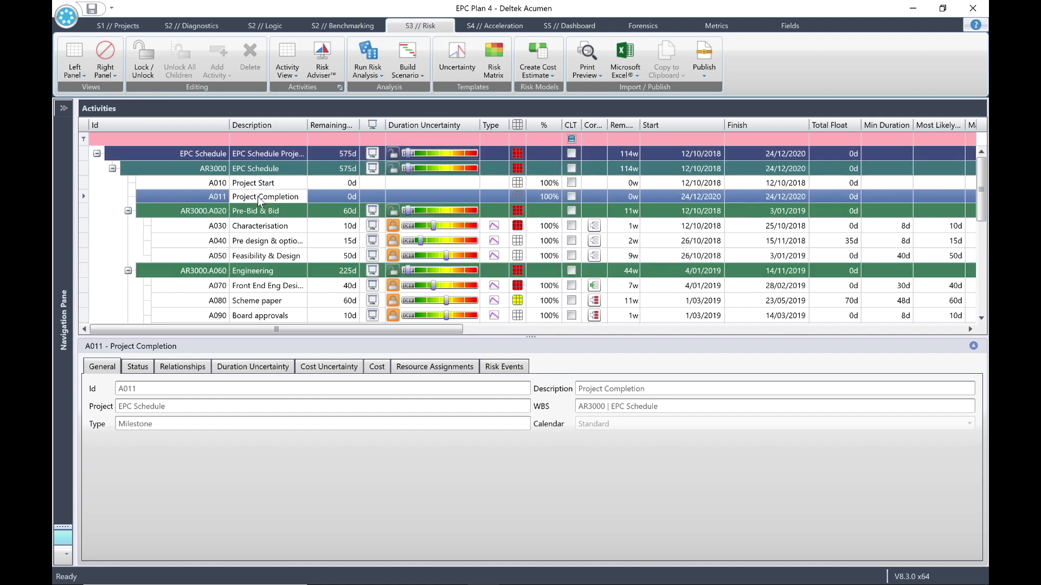
left_click(374, 75)
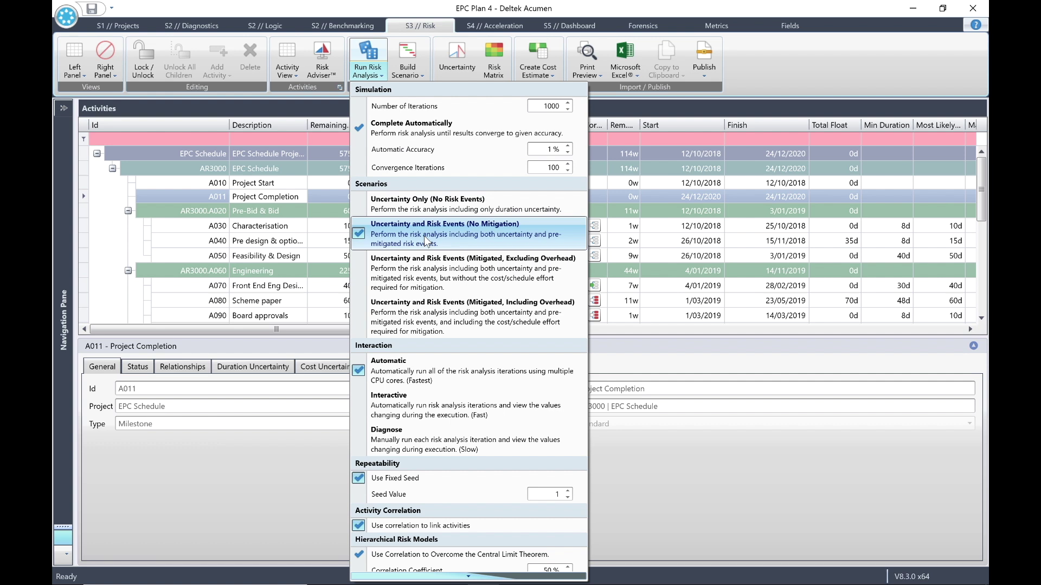
left_click(370, 54)
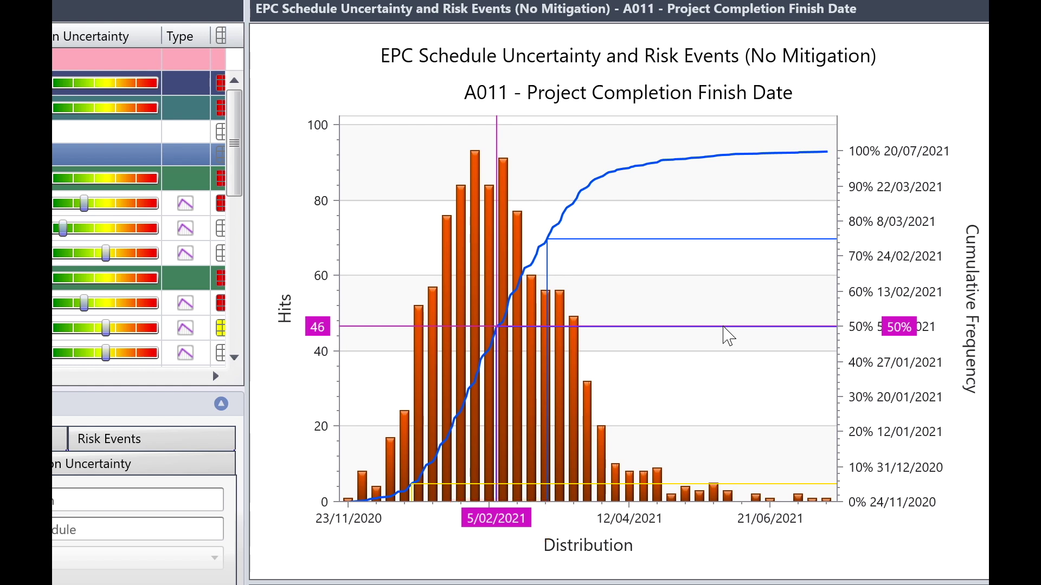
- Add the P50 contingency and the P80 contingency of A011 Project Completion to the Activities view and Risk Exposure
right_click(725, 332)
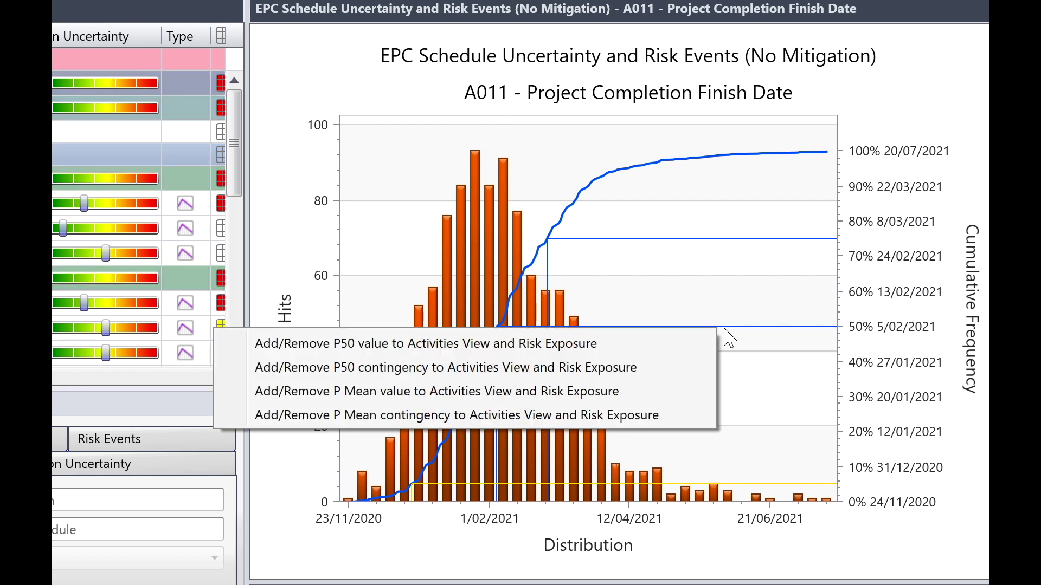
left_click(596, 369)
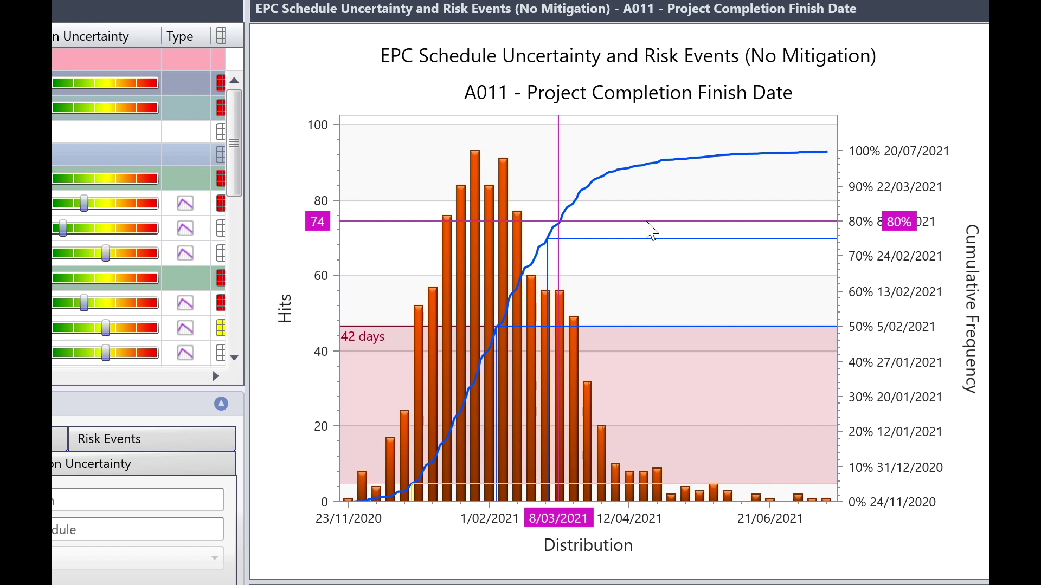
right_click(646, 223)
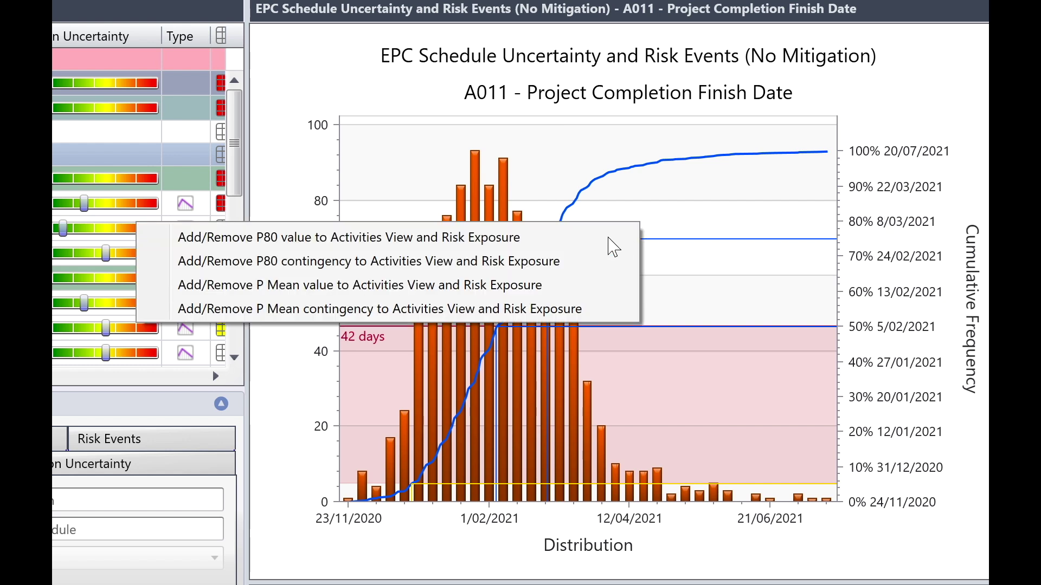
left_click(537, 265)
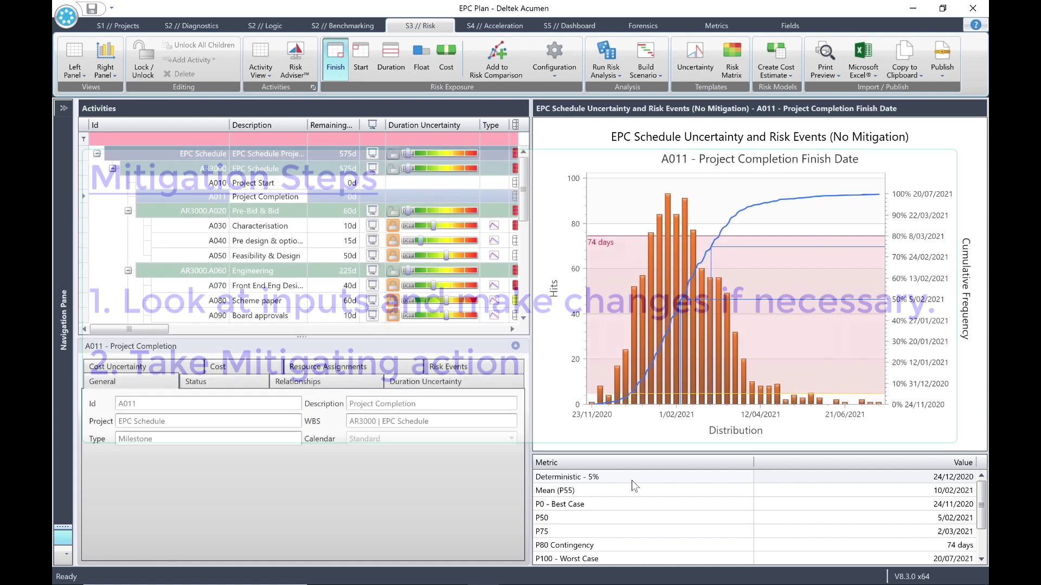
- Close the EPC Plan 4 workbook with its changes saved and open the recent workbook MyRiskWorkbook.afw
left_click(66, 16)
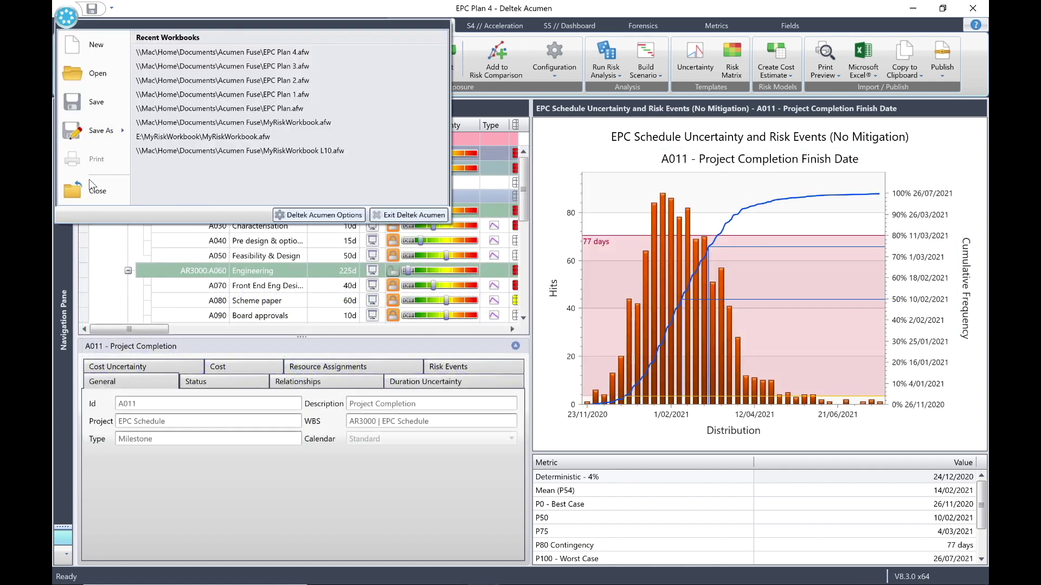
left_click(92, 187)
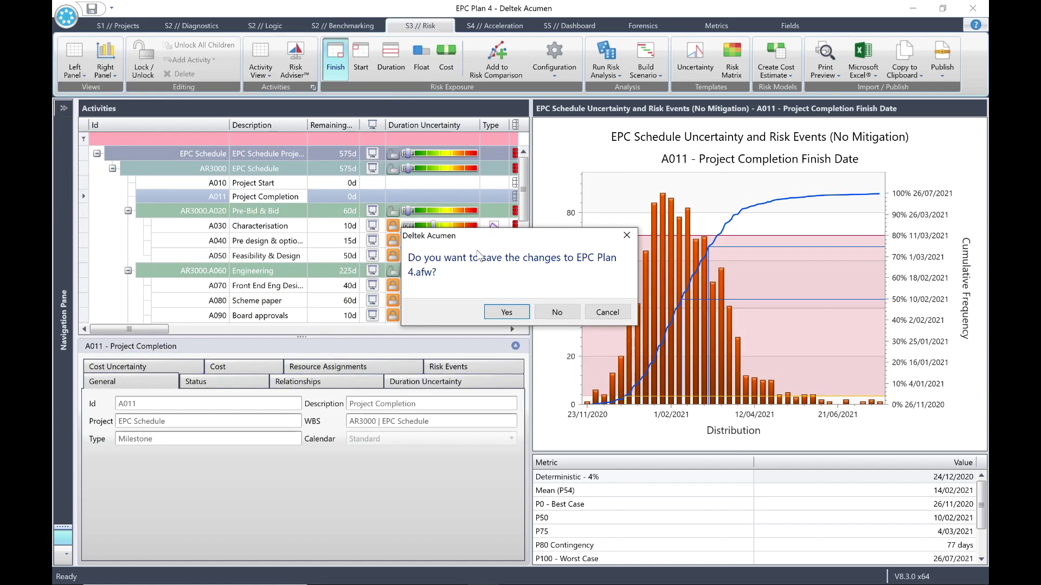
left_click(506, 312)
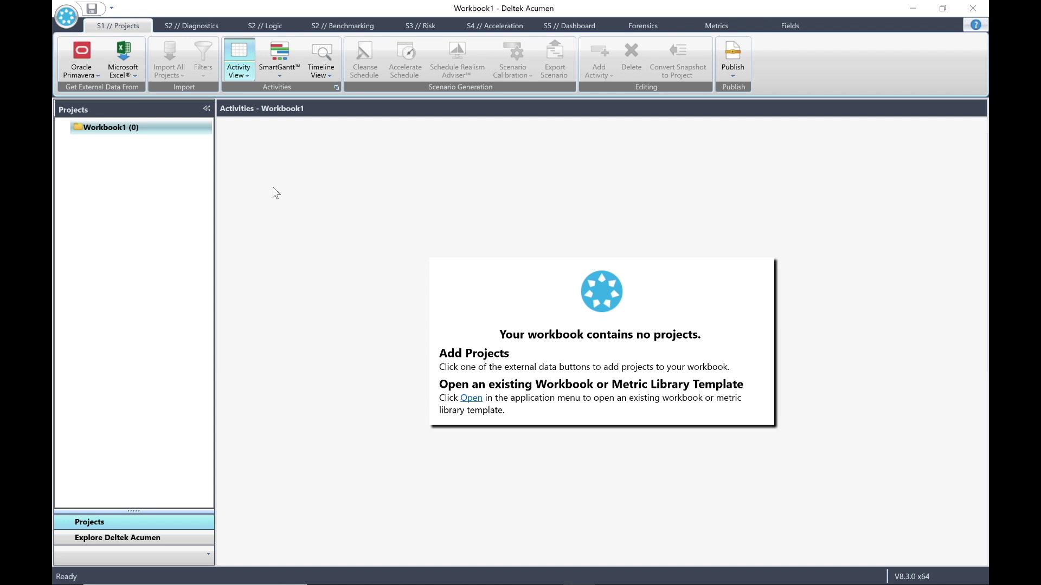
left_click(66, 16)
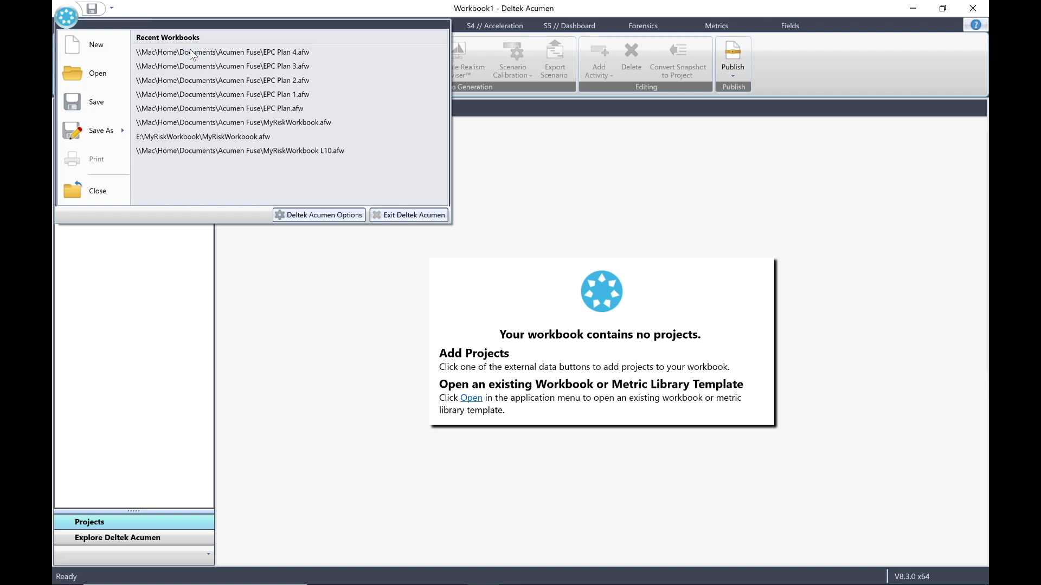
left_click(224, 122)
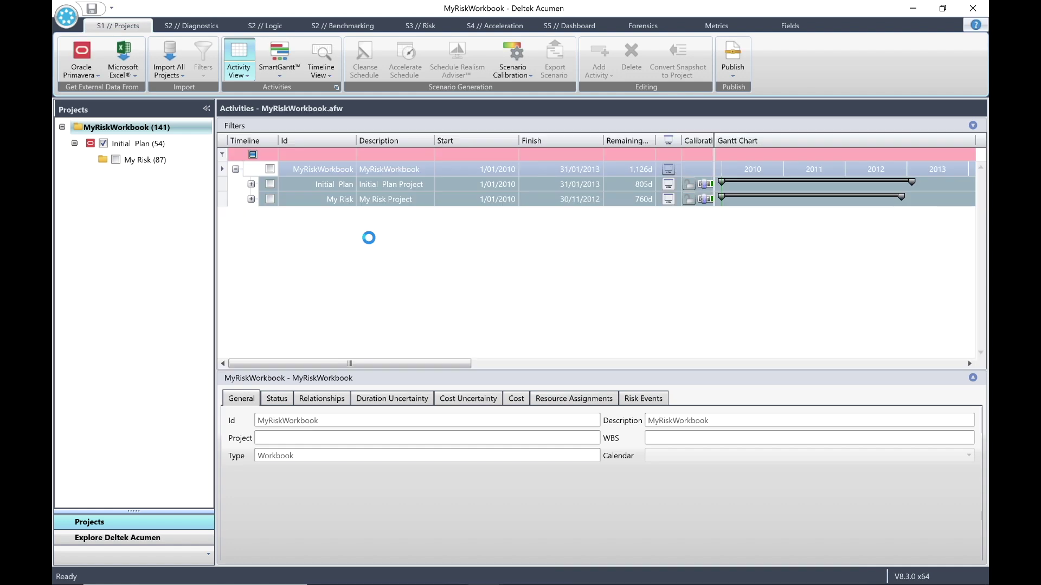
- Display the Risk Drivers tornado chart beside the activities of the My Risk project in the Risk workspace
left_click(419, 26)
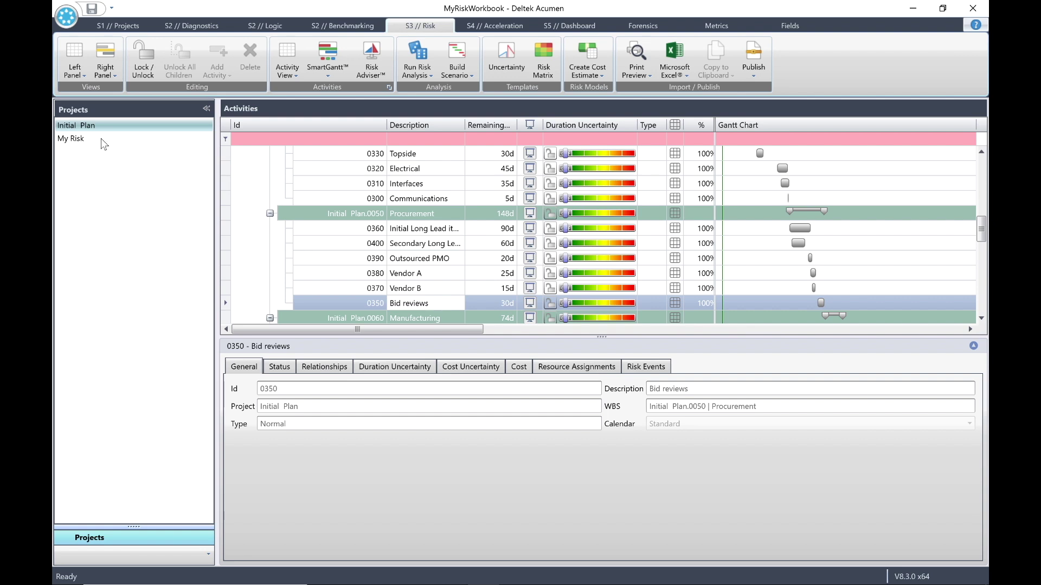
left_click(82, 139)
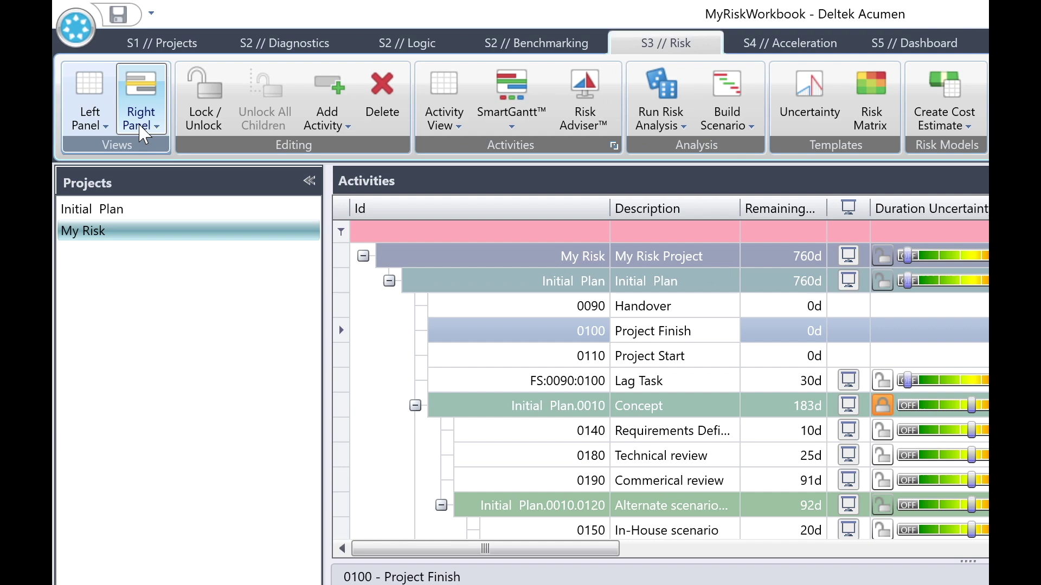
left_click(106, 75)
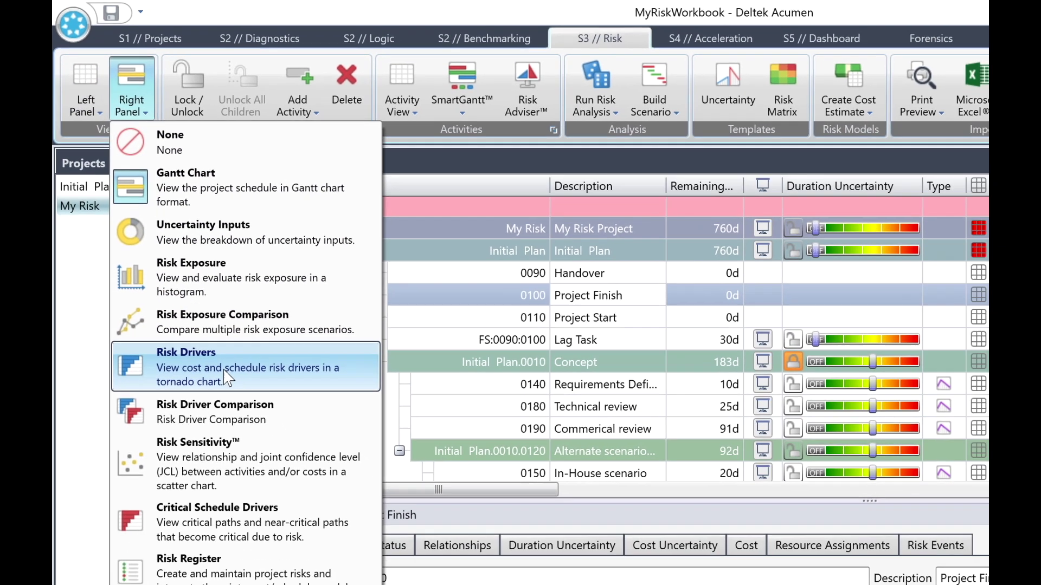
left_click(248, 423)
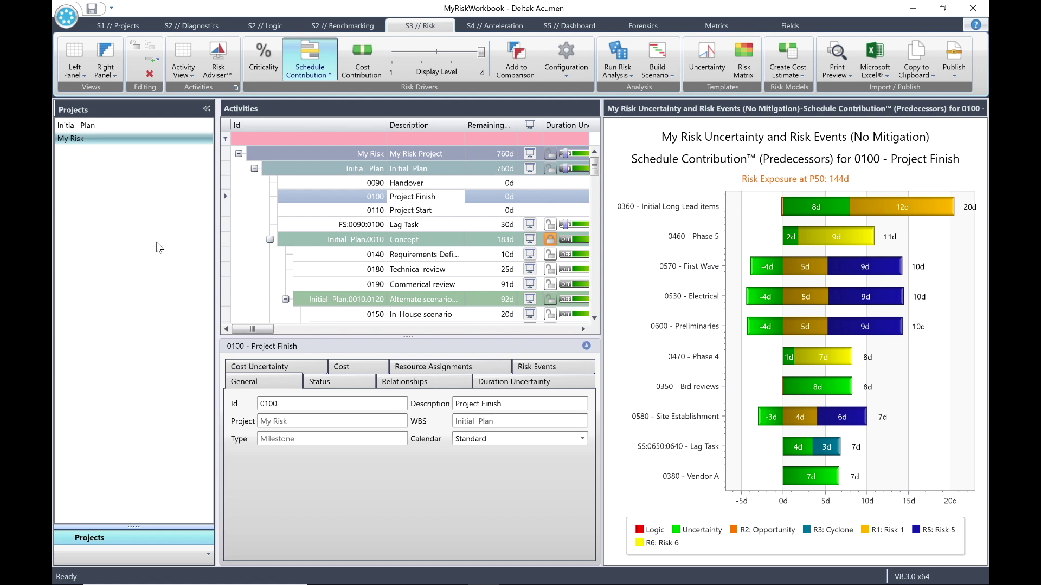
- Examine the schedule contribution drivers of Procurement, 0360 Initial Long Lead items and the Initial Plan summary one after another
left_click_drag(594, 168, 586, 243)
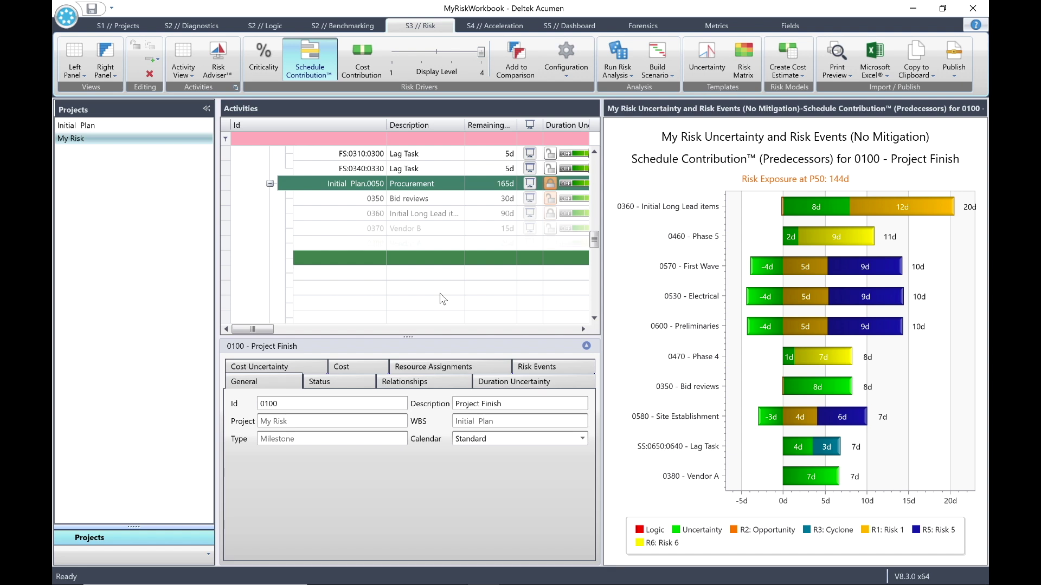
left_click(421, 184)
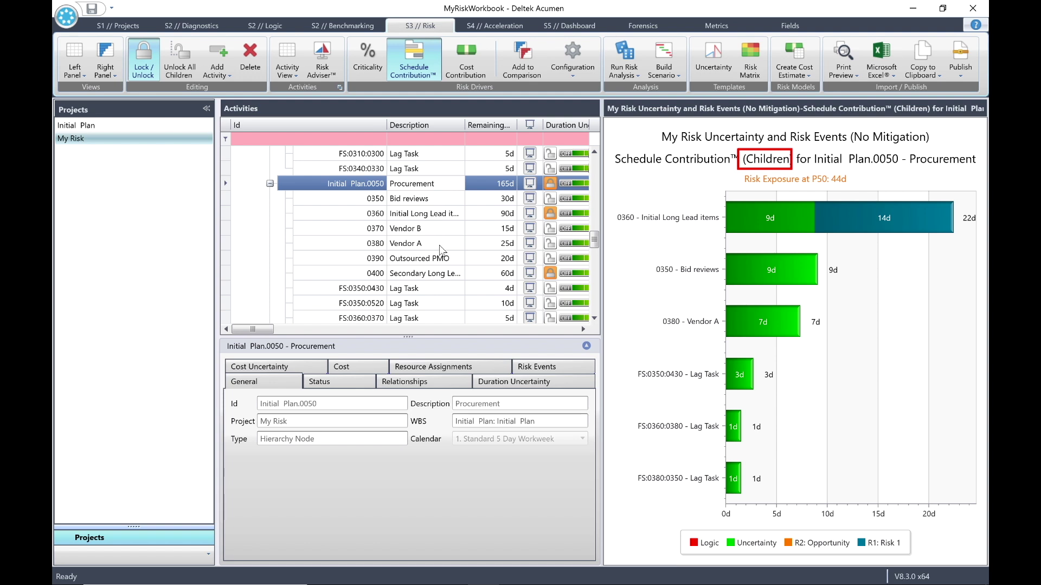
double_click(418, 214)
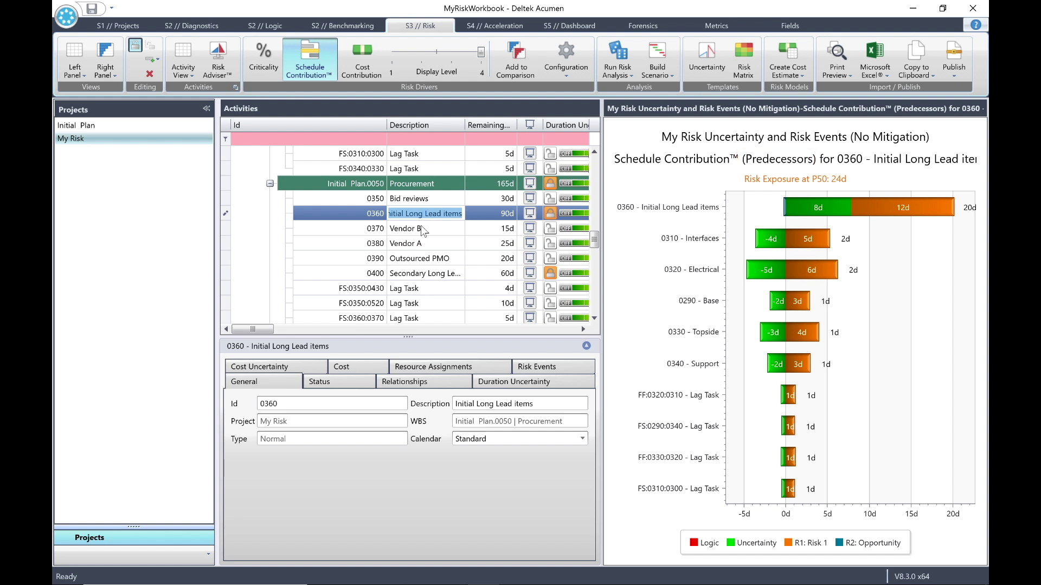
left_click_drag(595, 240, 595, 163)
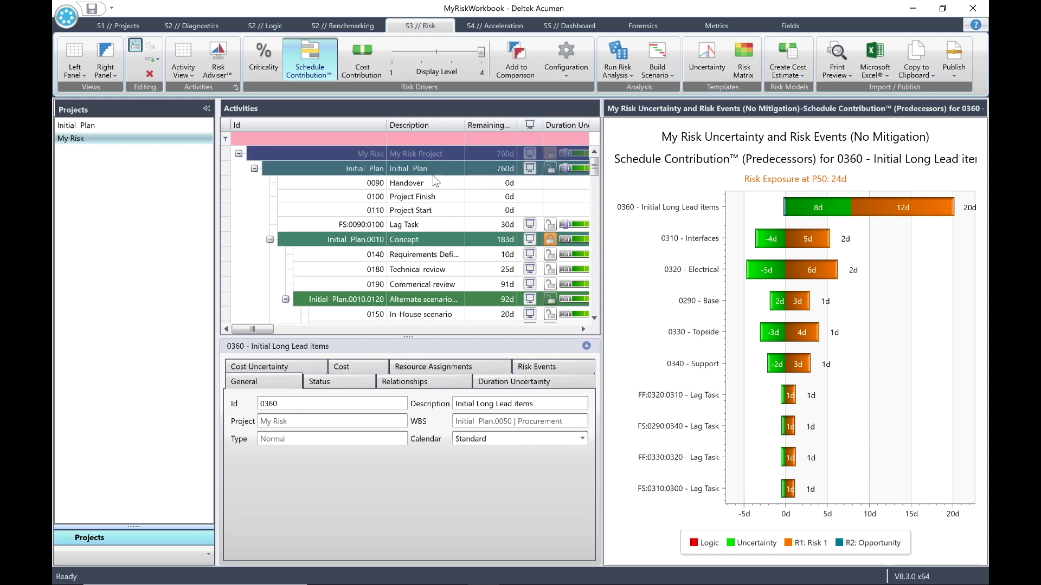
left_click(411, 170)
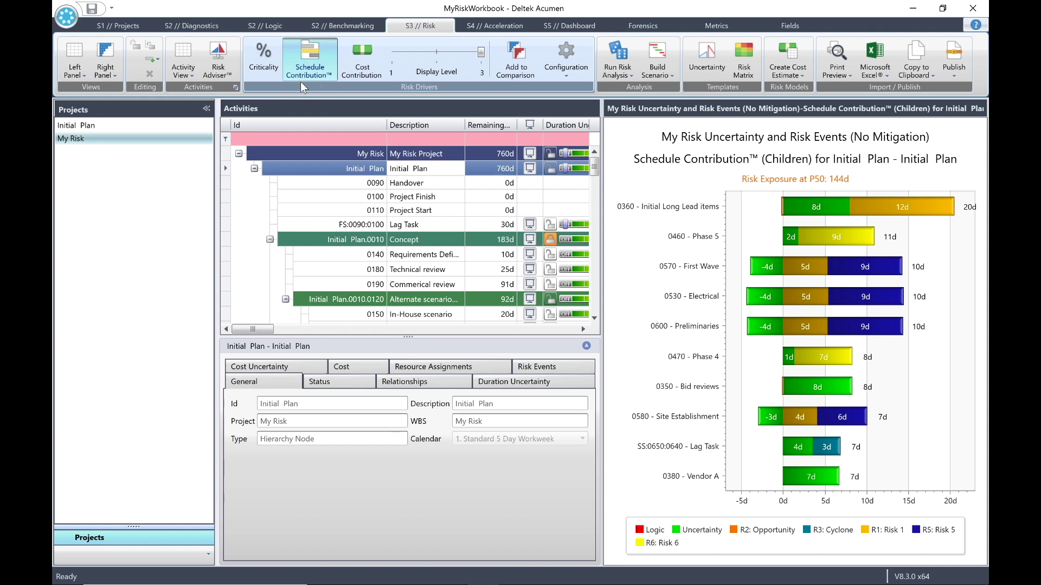
- Compare the Criticality and Cost Contribution charts for Initial Plan, finishing back on Schedule Contribution
left_click(268, 61)
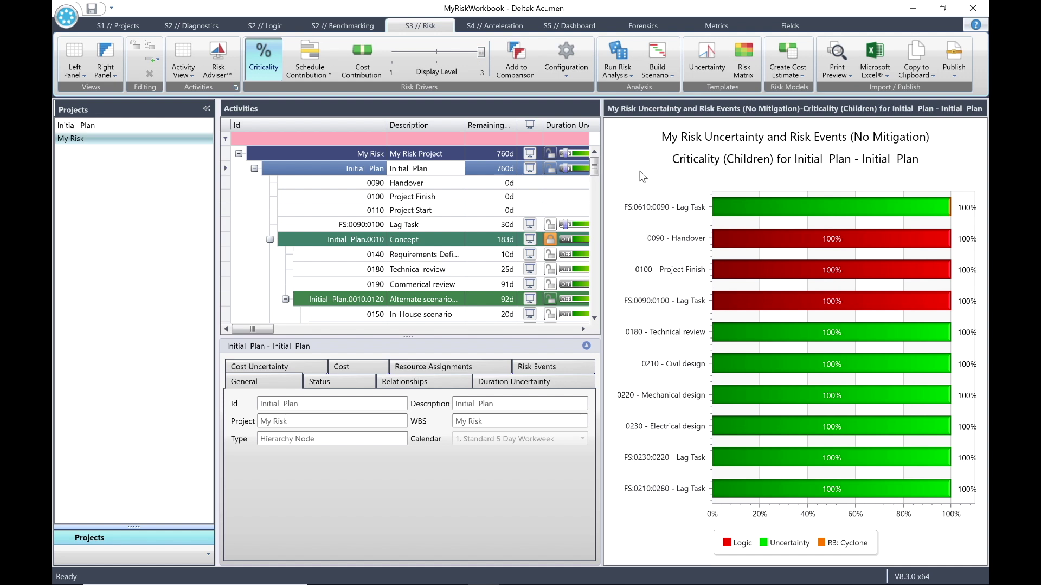
left_click(359, 57)
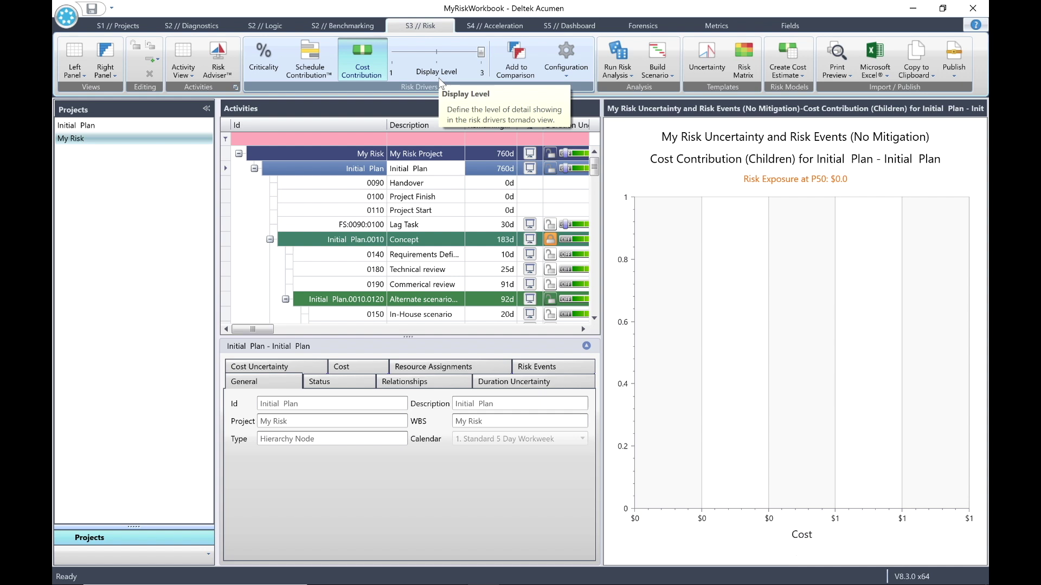
left_click(307, 58)
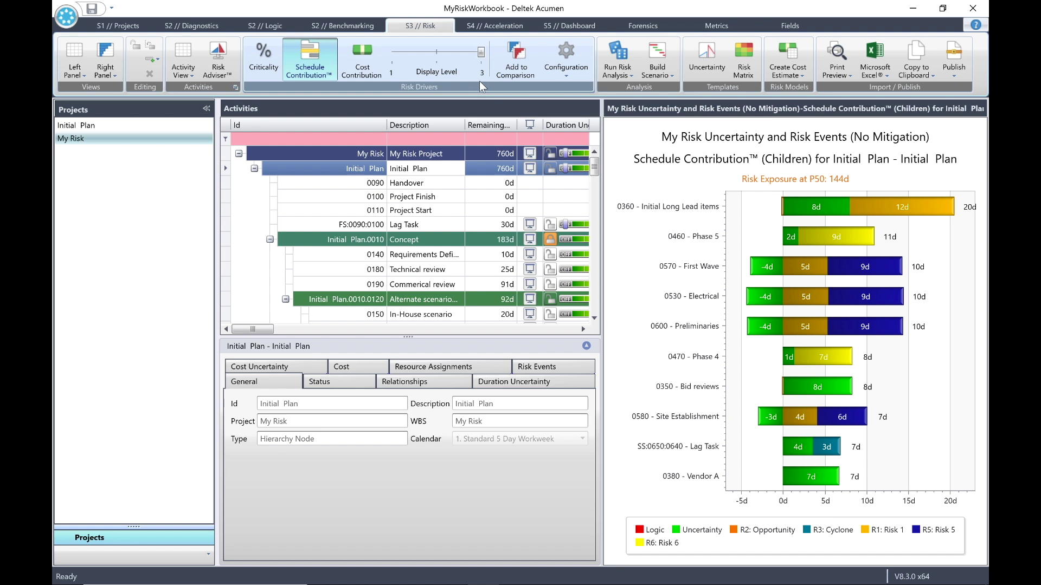
- Set the risk driver display level to 1 and review the configuration options for exposure percentile, detail level and number of top drivers
left_click(392, 60)
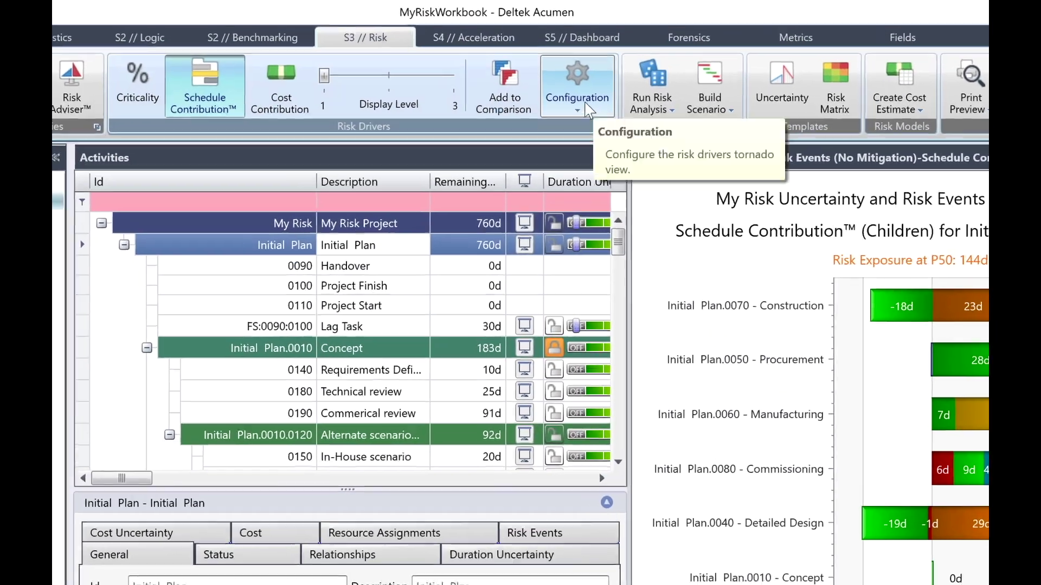
left_click(569, 73)
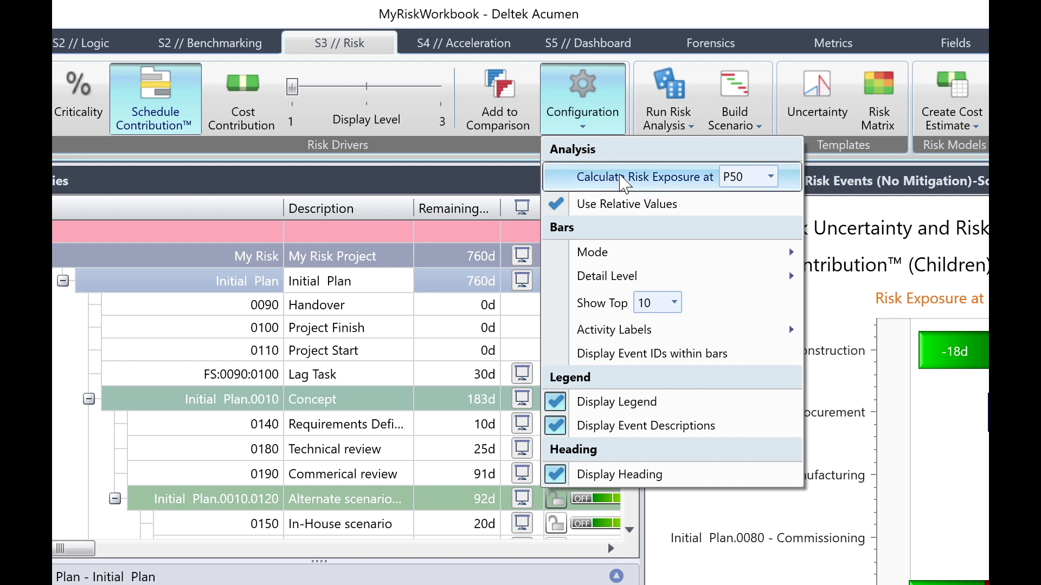
left_click(770, 177)
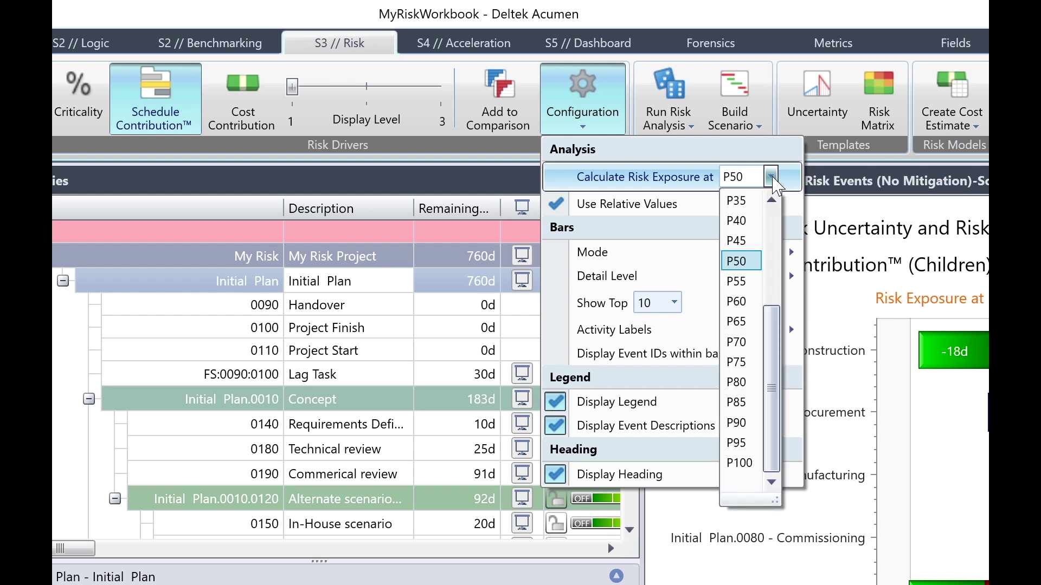
left_click(770, 177)
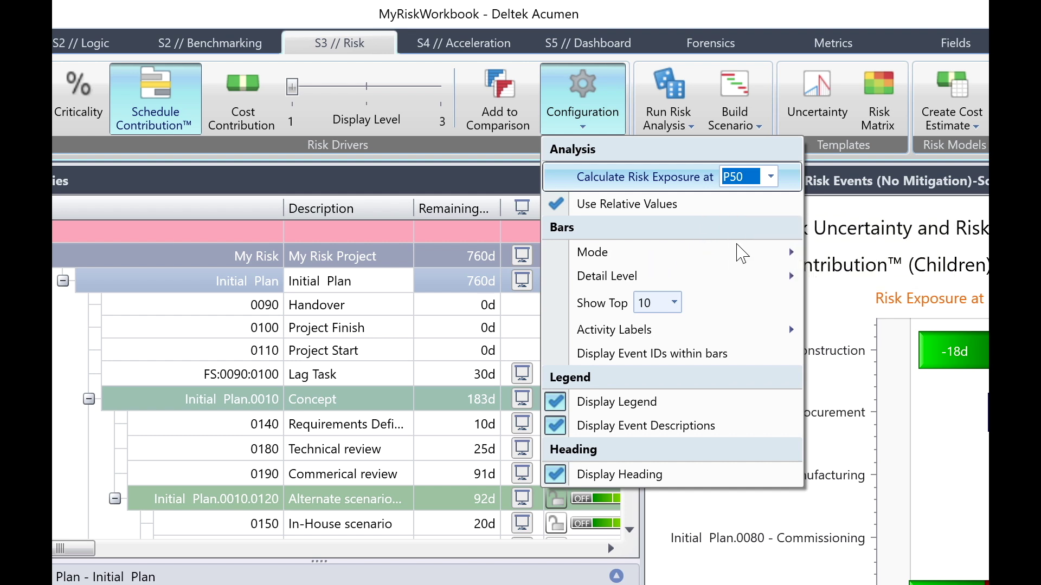
mouse_move(789, 263)
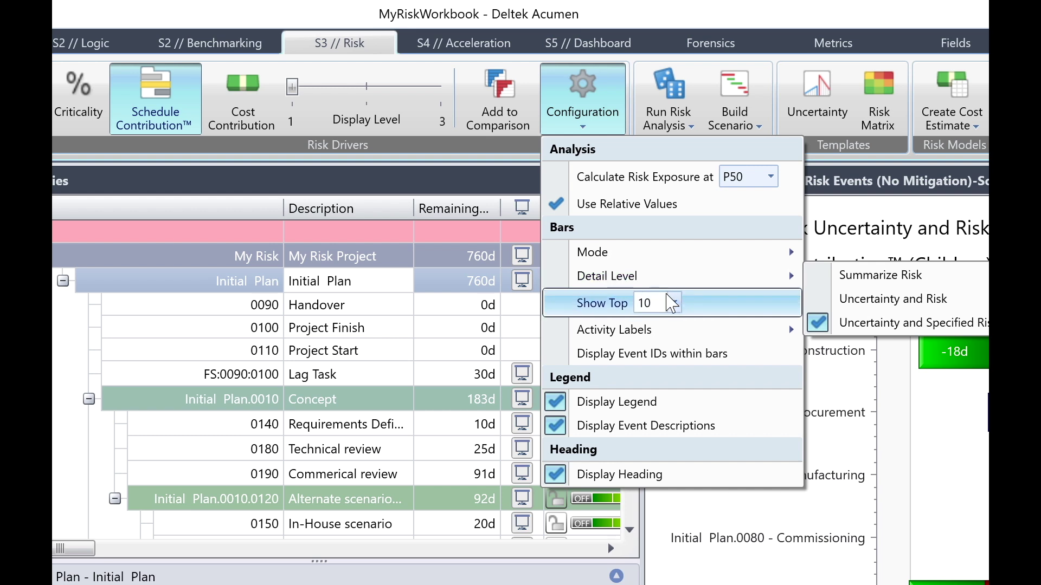
left_click(675, 304)
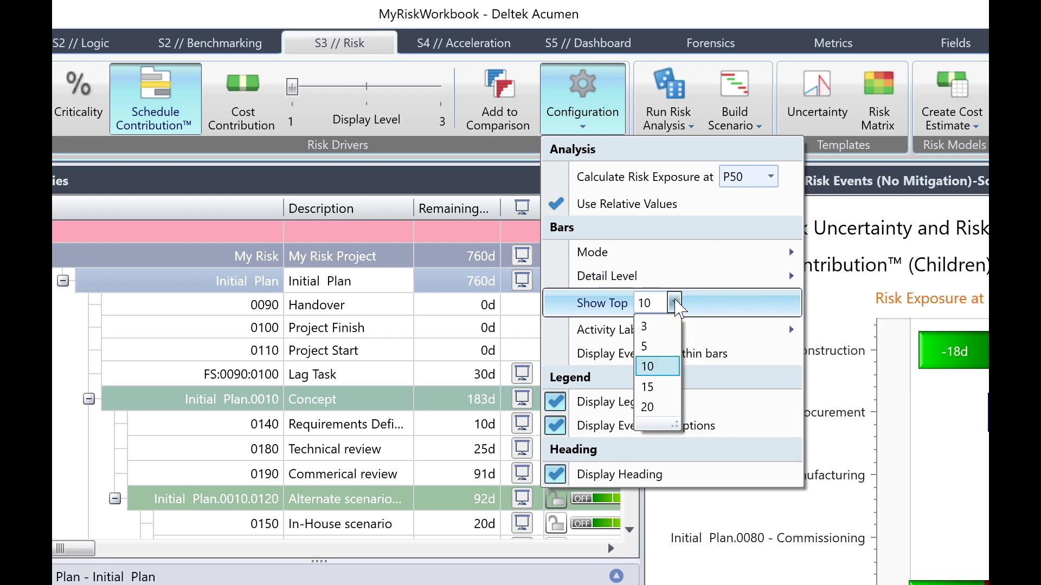
left_click(676, 302)
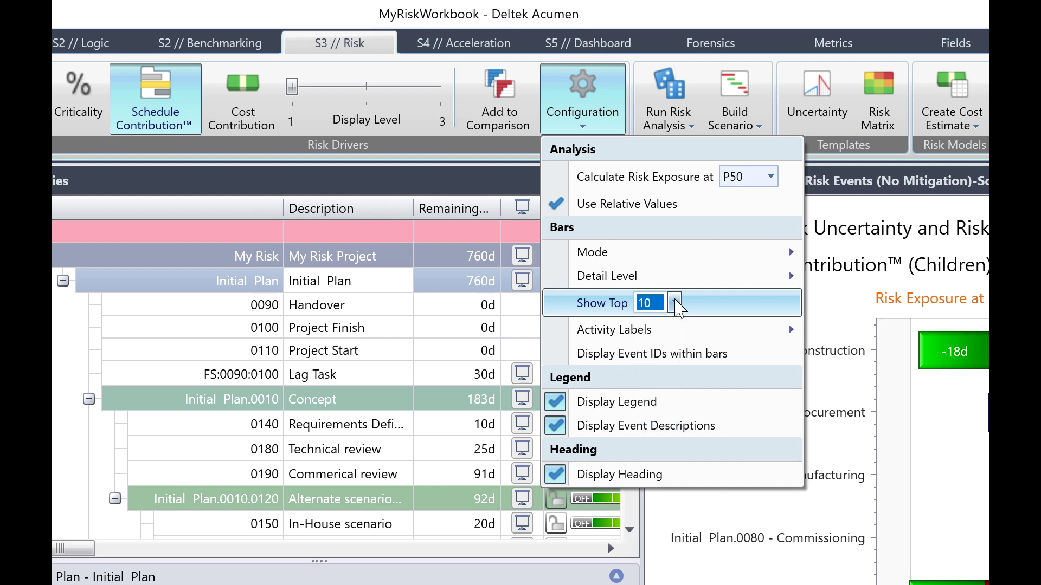
mouse_move(767, 340)
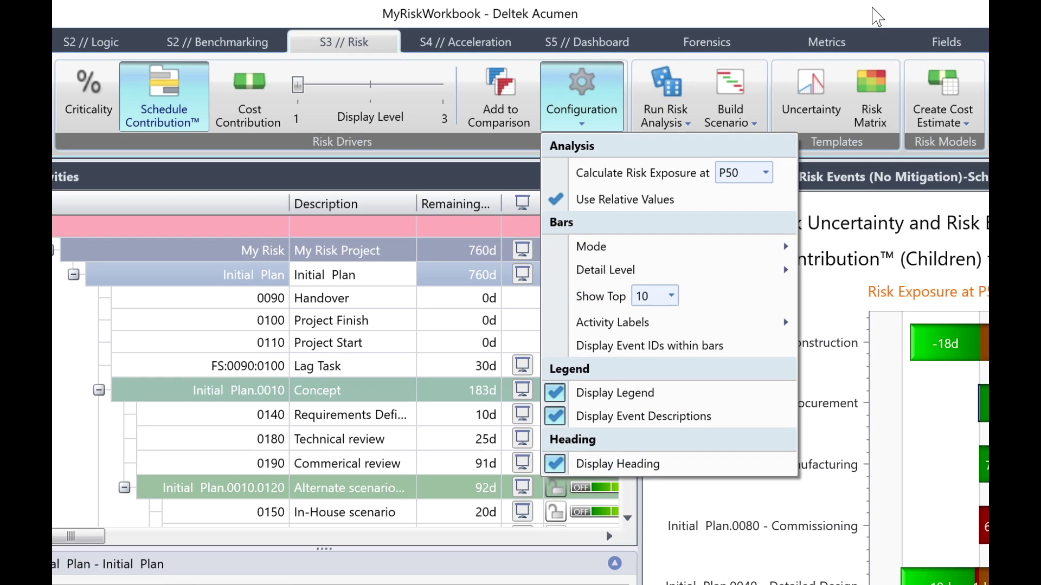
left_click(882, 9)
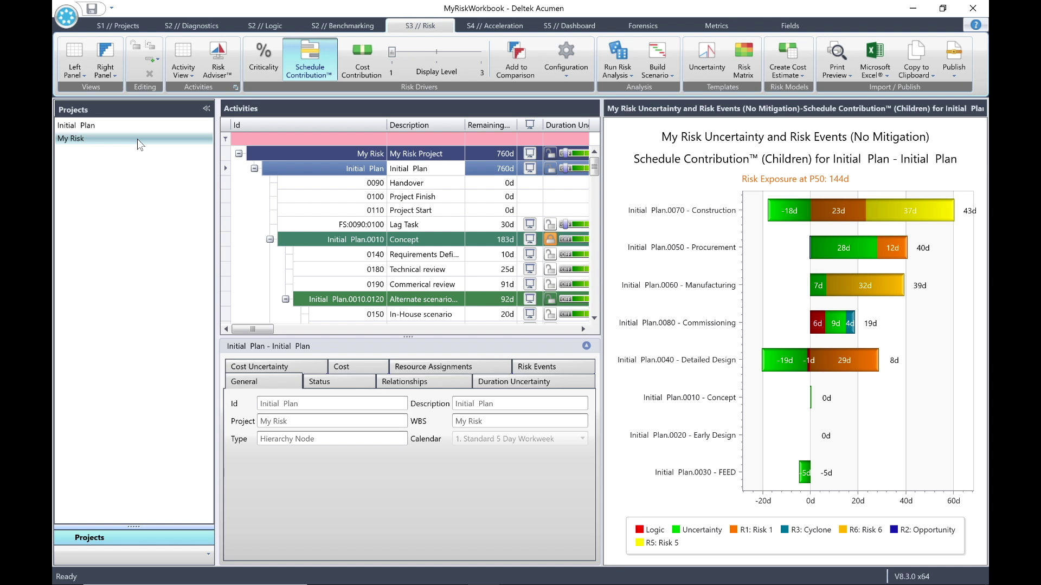
- Keep the Risk Drivers chart on the Initial Plan summary and set its display level to 3
left_click(115, 62)
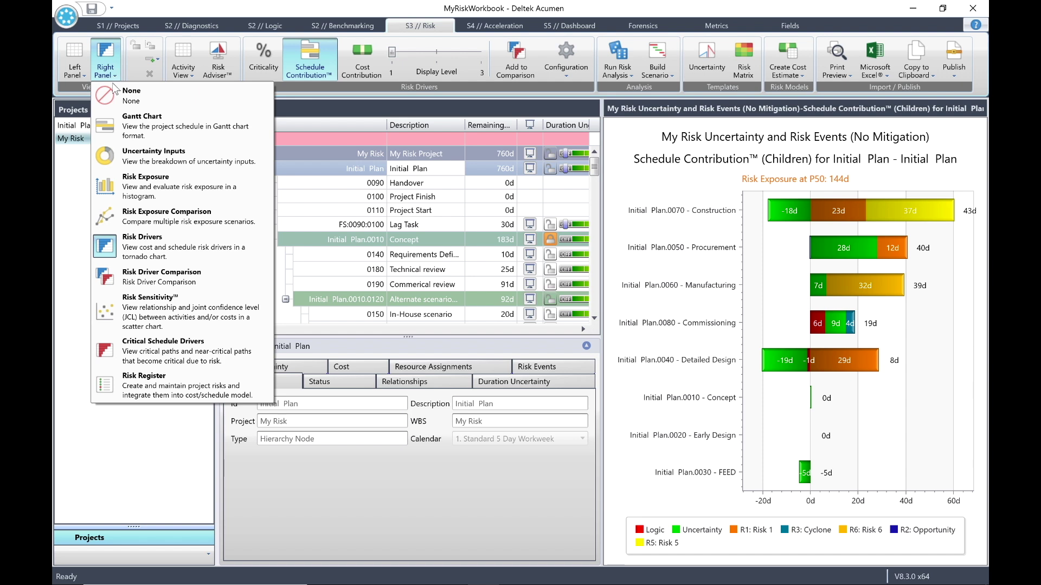
left_click(150, 244)
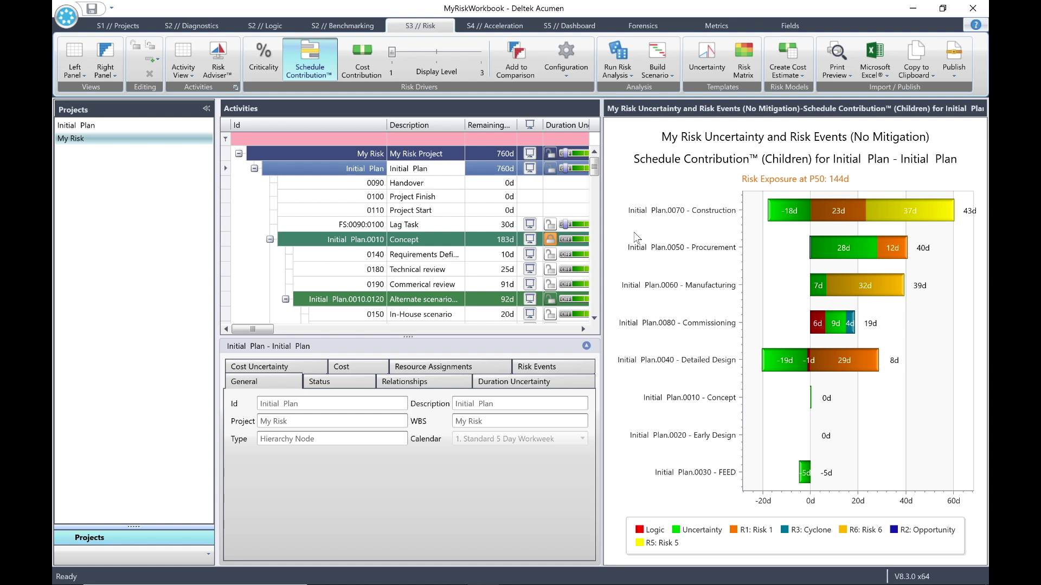
left_click(358, 174)
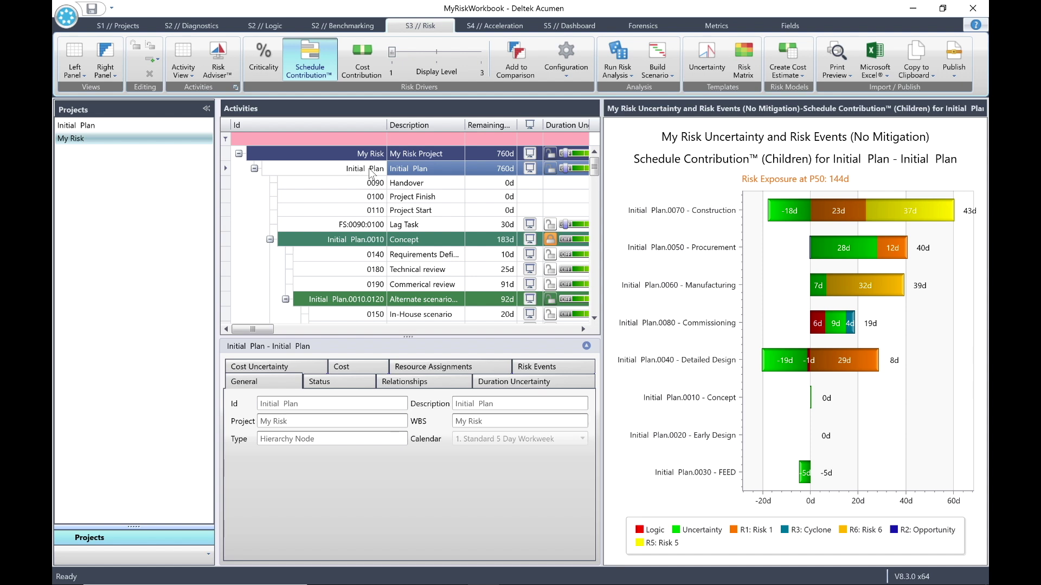
left_click(428, 173)
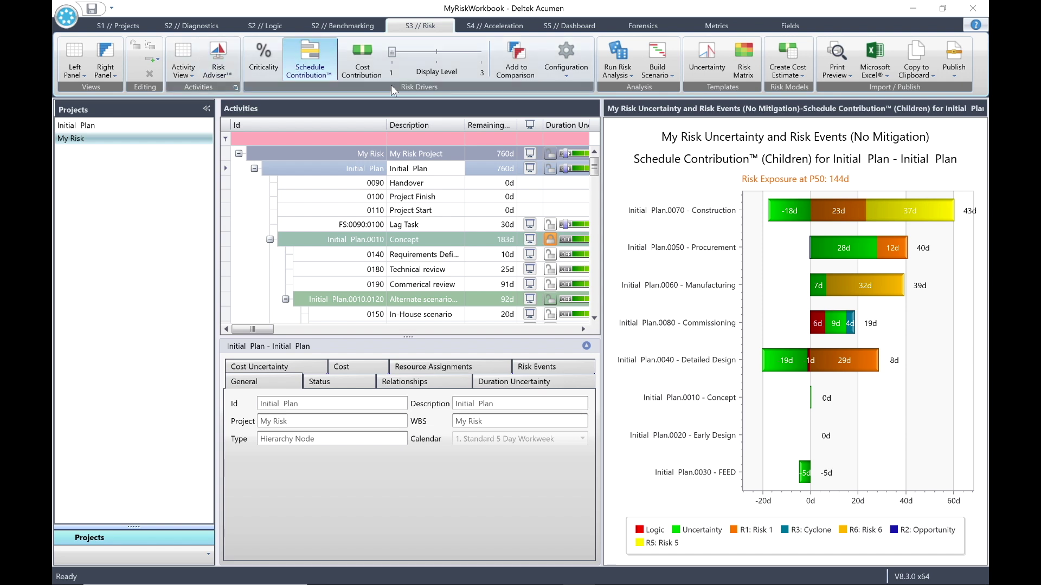
left_click(479, 60)
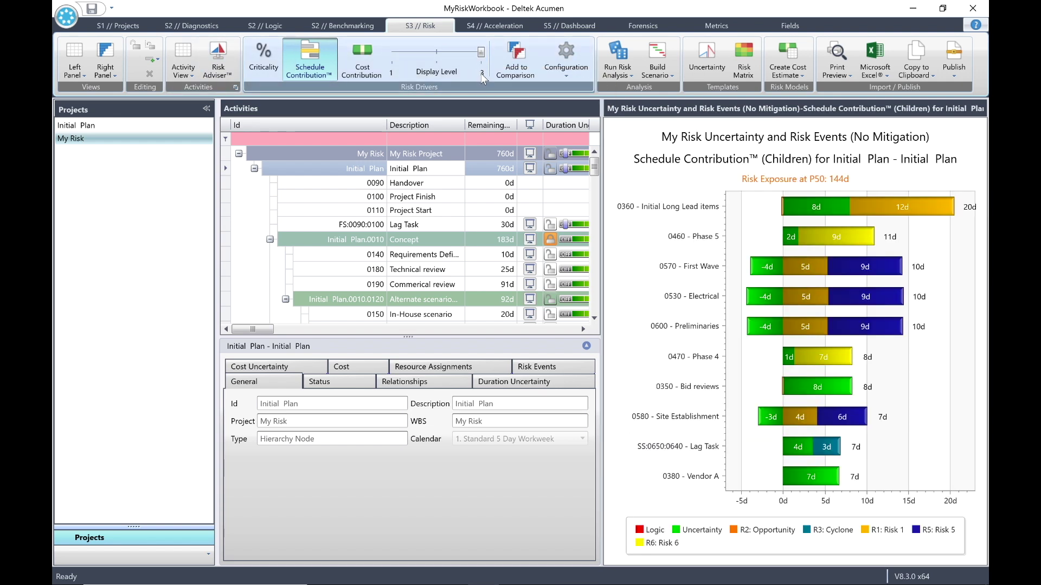
- Set the risk exposure calculation for the Schedule Contribution chart to P80
left_click(567, 75)
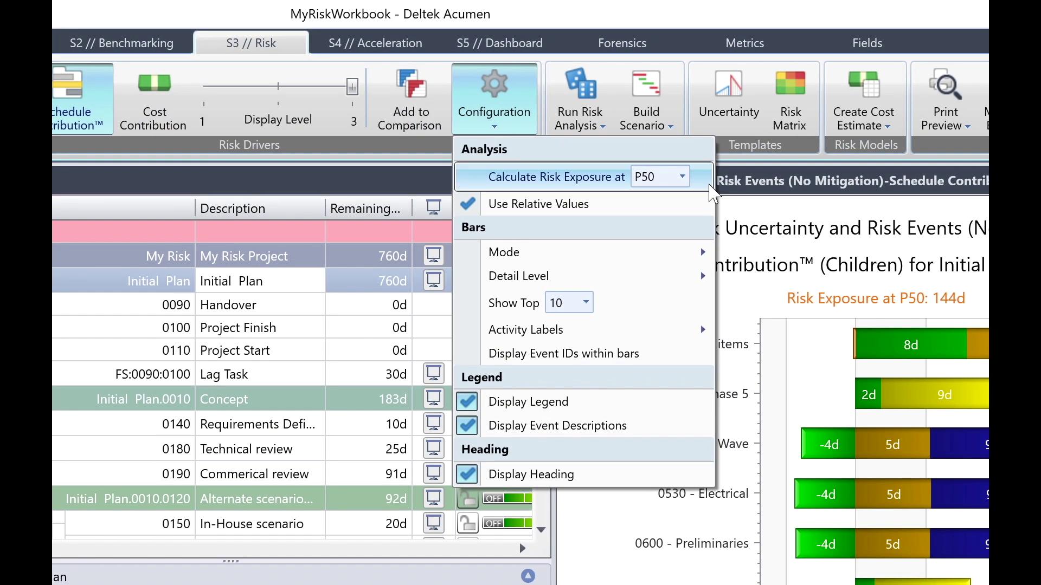
left_click(682, 177)
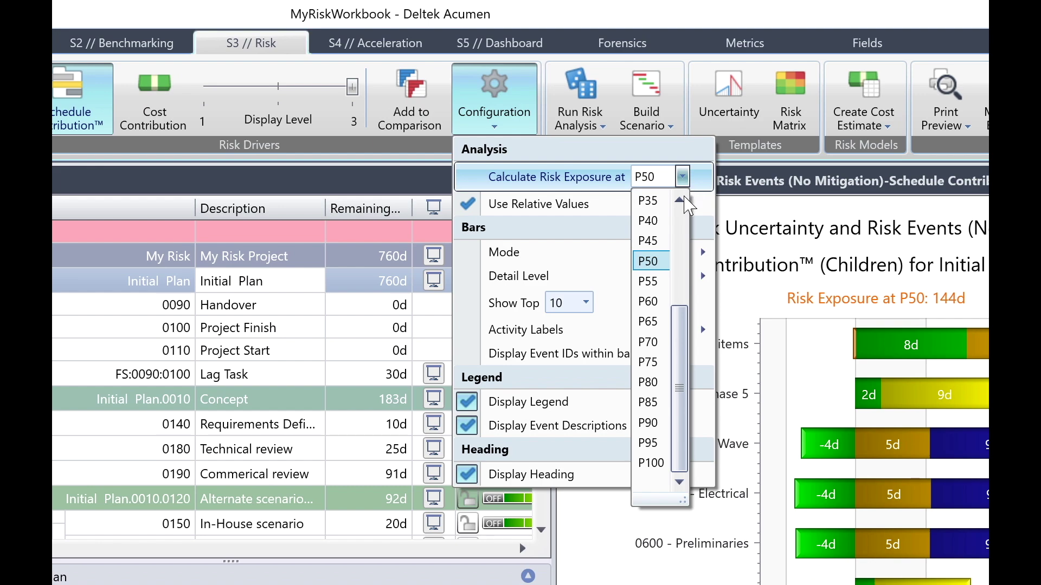
left_click(643, 381)
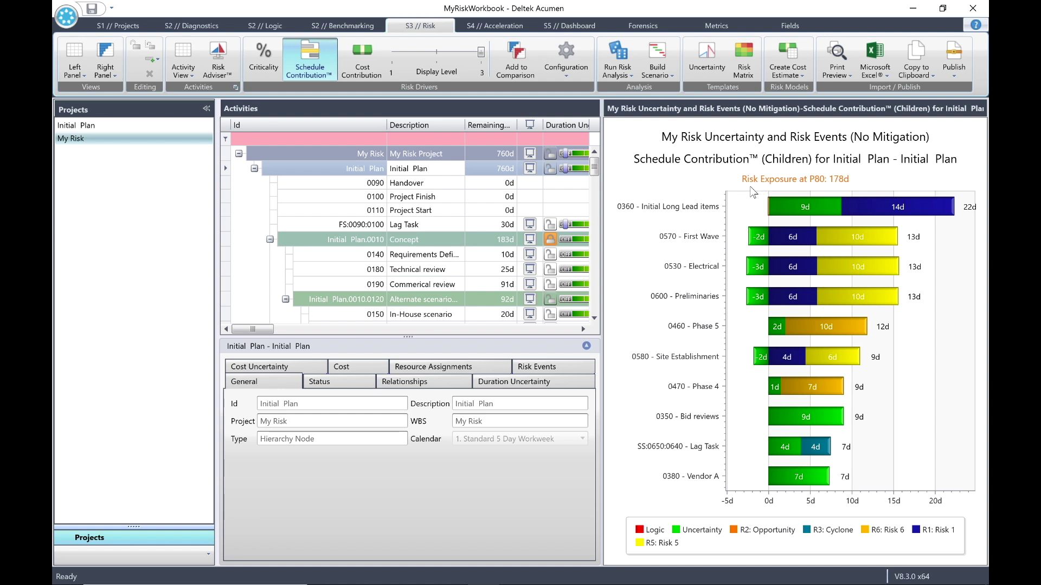
- Set the risk driver display level to 1 and drill into the schedule contribution drivers of the Procurement summary
left_click(396, 63)
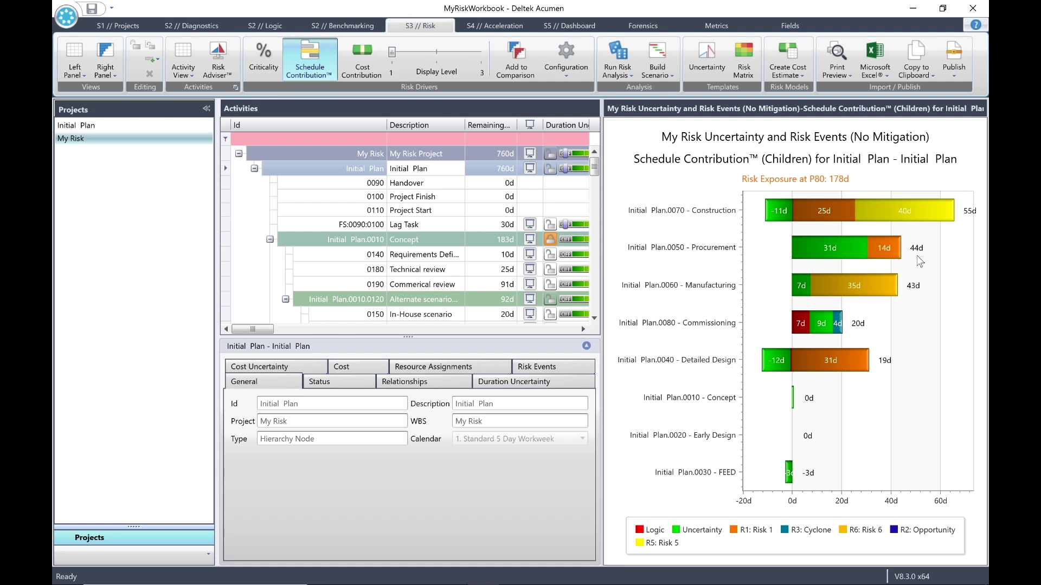
mouse_move(849, 259)
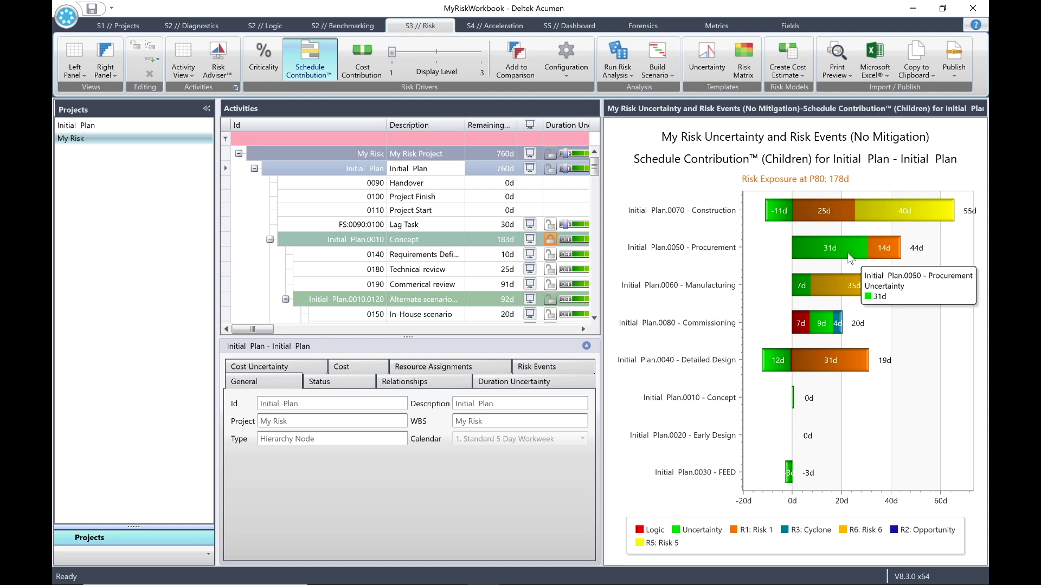
mouse_move(893, 254)
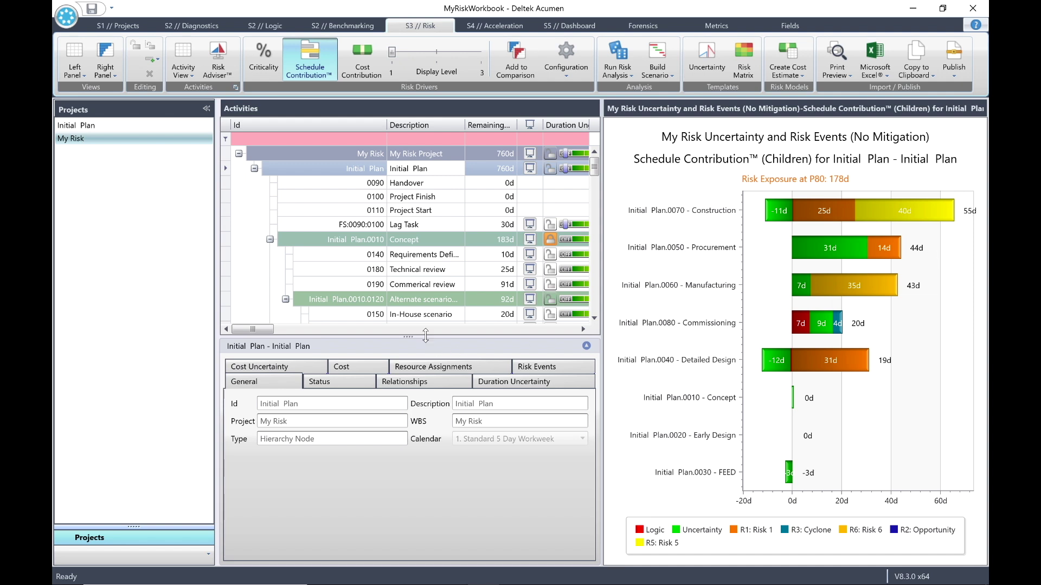
left_click_drag(595, 168, 595, 231)
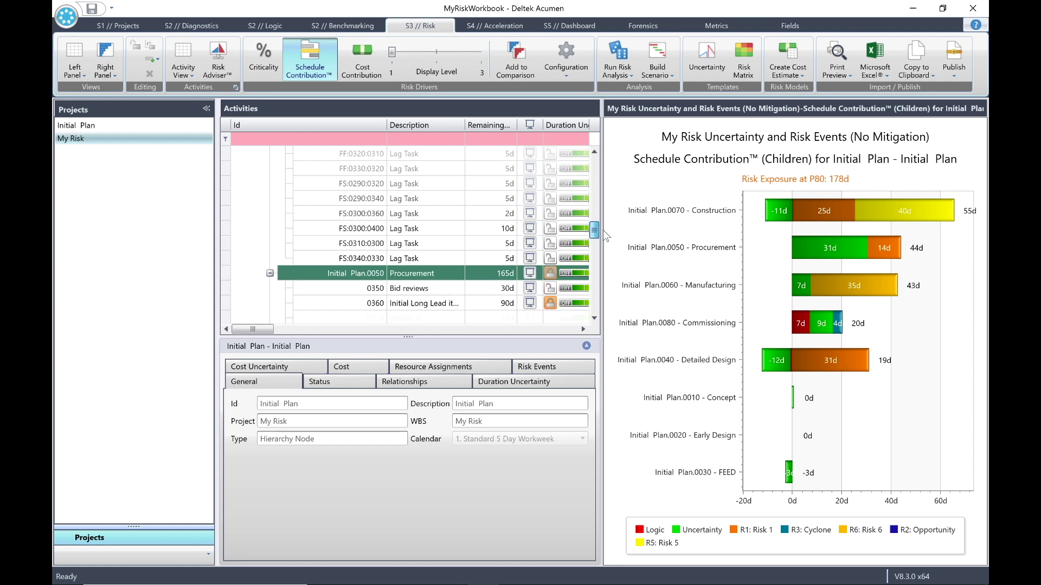
left_click(410, 273)
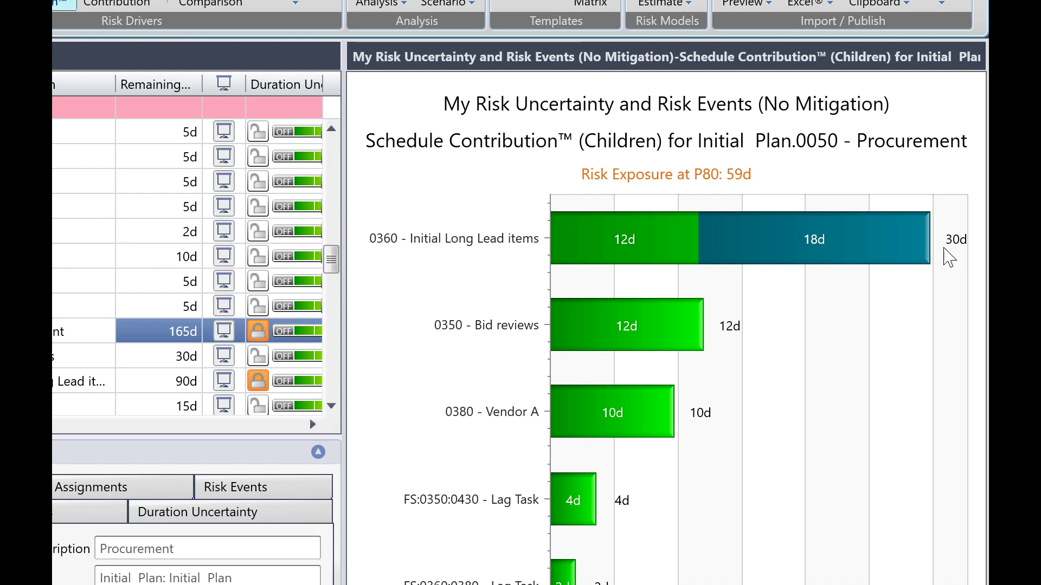
mouse_move(640, 255)
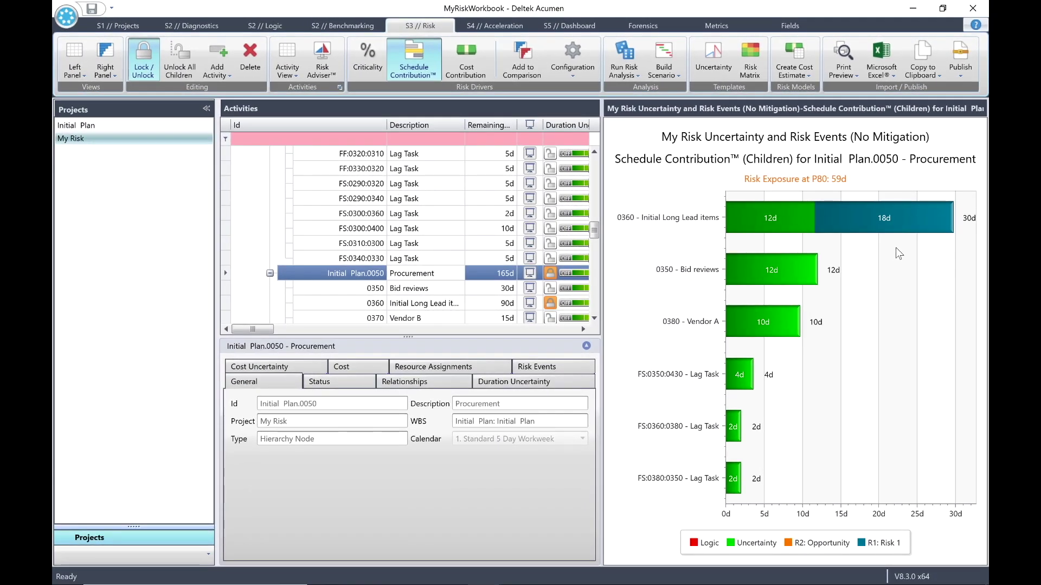
- Switch the Schedule Contribution bars to Events mode and examine the risk event drivers for the Initial Plan summary
left_click(569, 69)
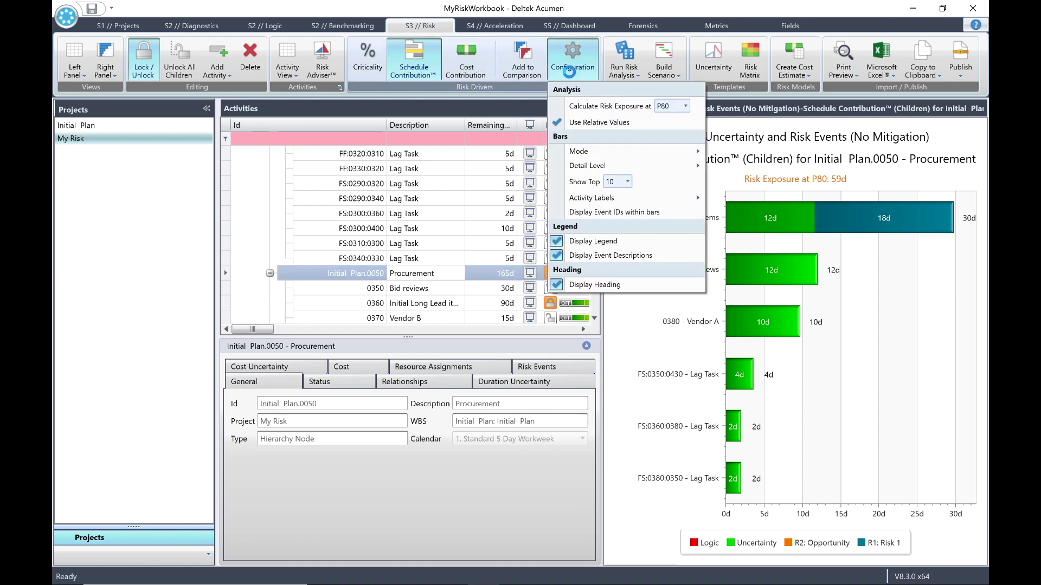
mouse_move(682, 154)
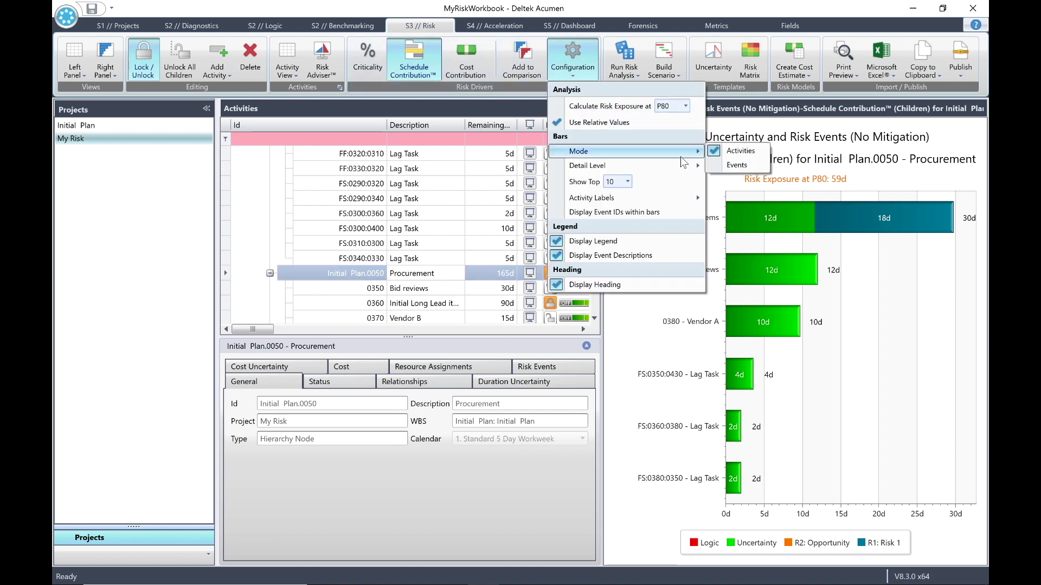
left_click(721, 166)
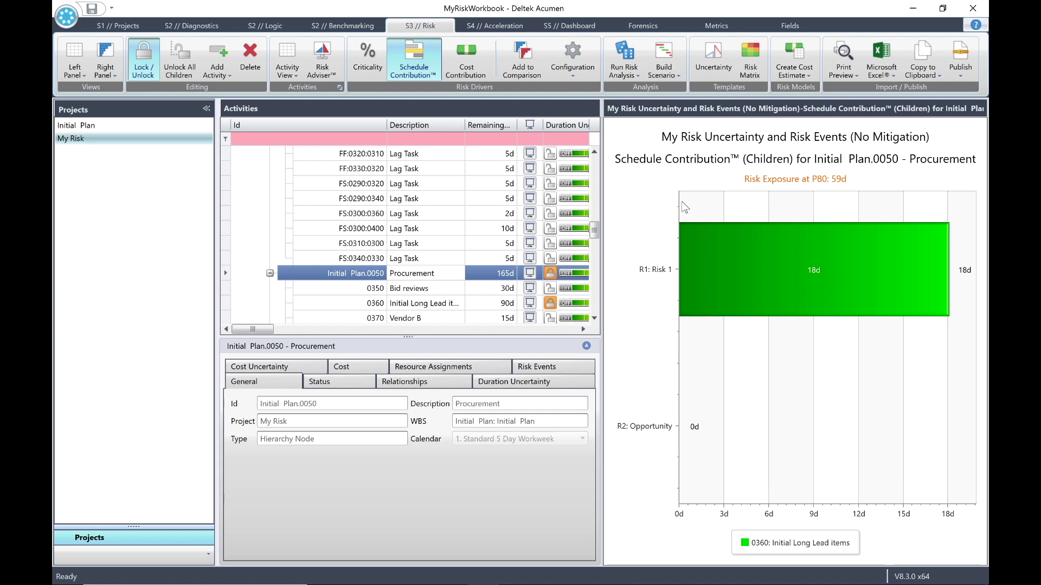
left_click_drag(595, 229, 595, 152)
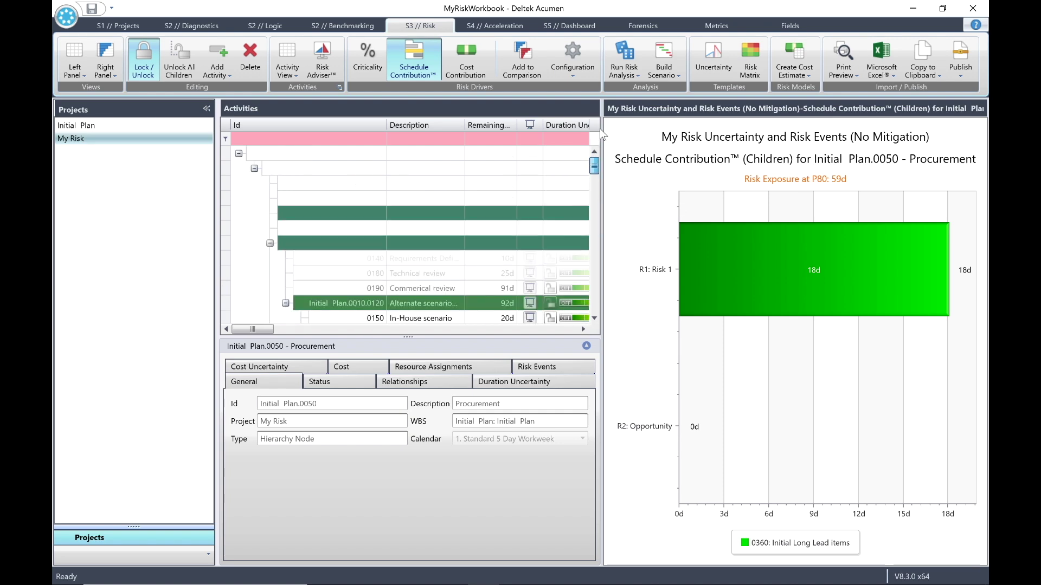
left_click(440, 164)
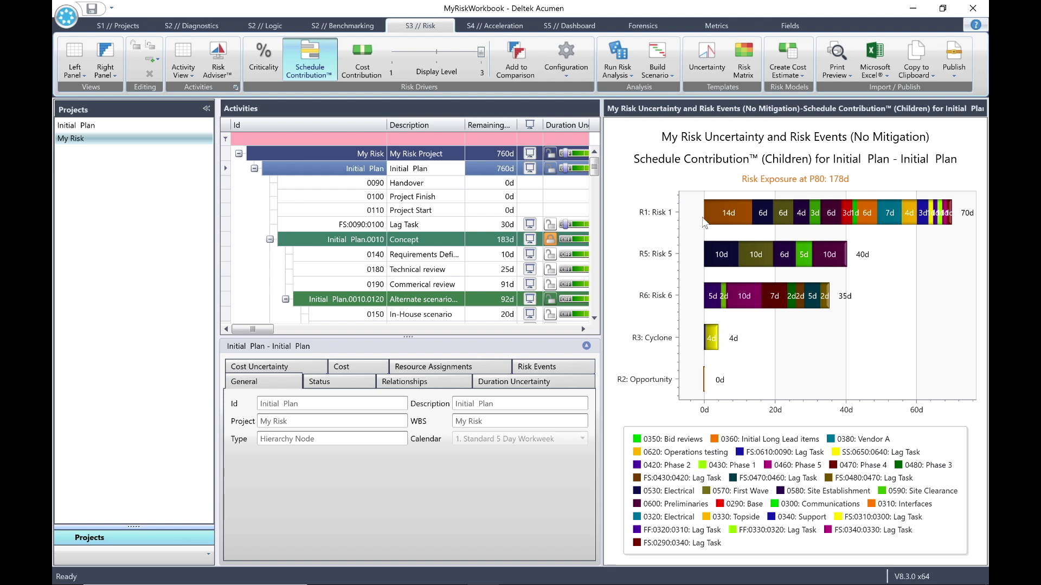
mouse_move(731, 215)
- Show the top 15 Criticality drivers for Initial Plan and inspect the logic and uncertainty shares of 0270 Review
left_click(264, 65)
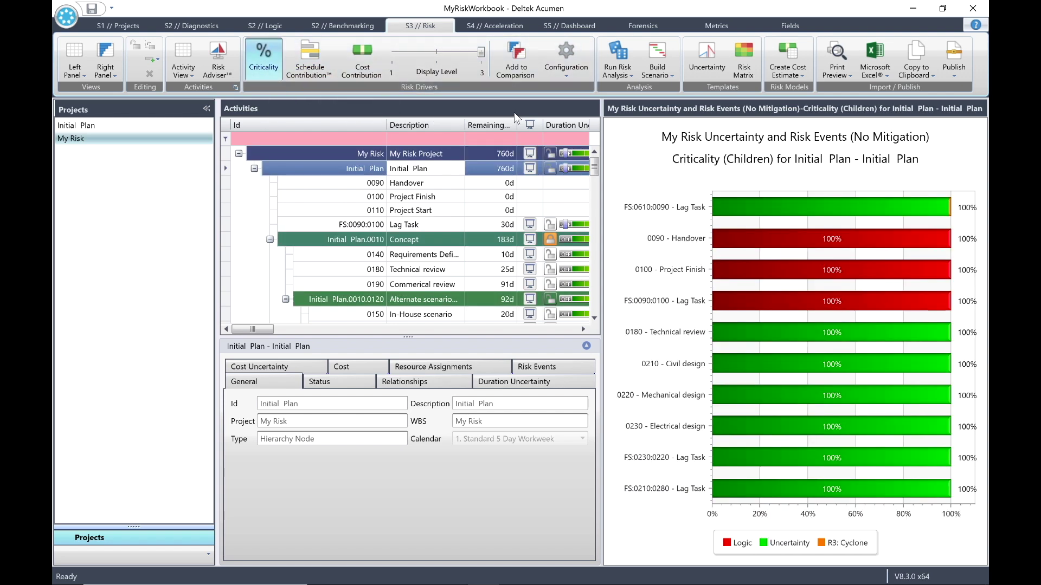
left_click(558, 72)
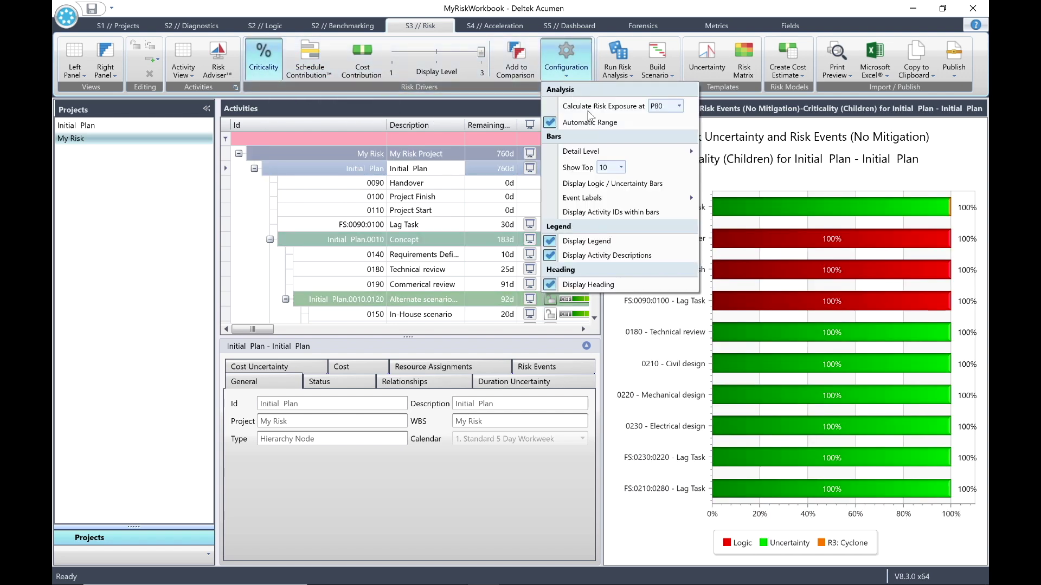
left_click(621, 168)
left_click(611, 219)
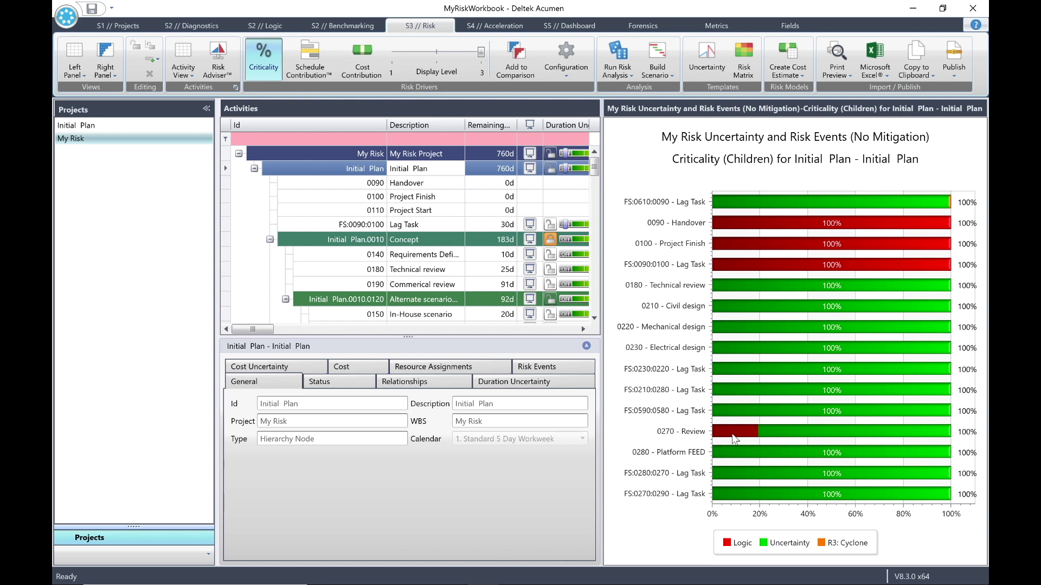
mouse_move(741, 435)
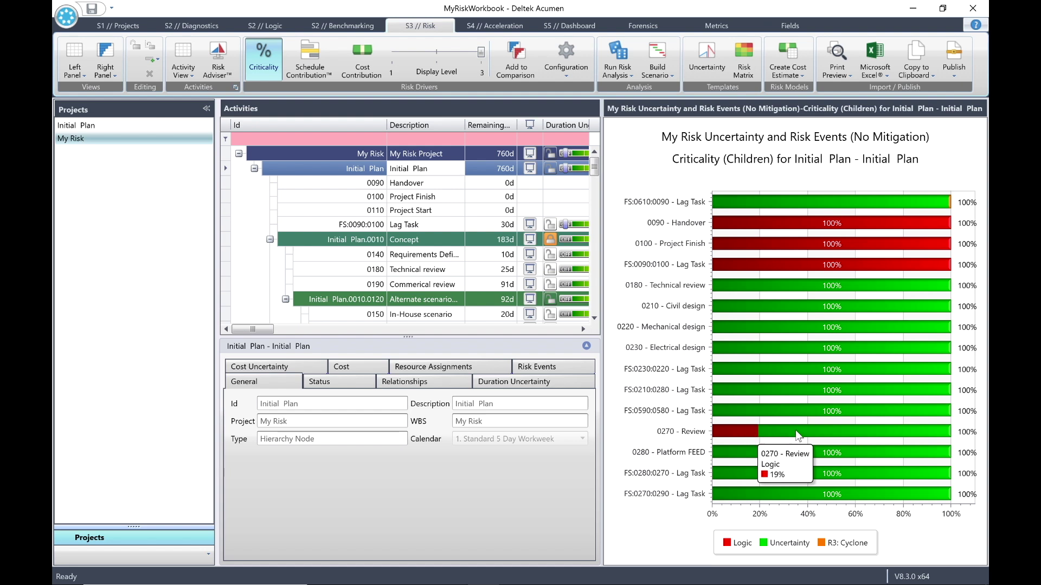
mouse_move(841, 436)
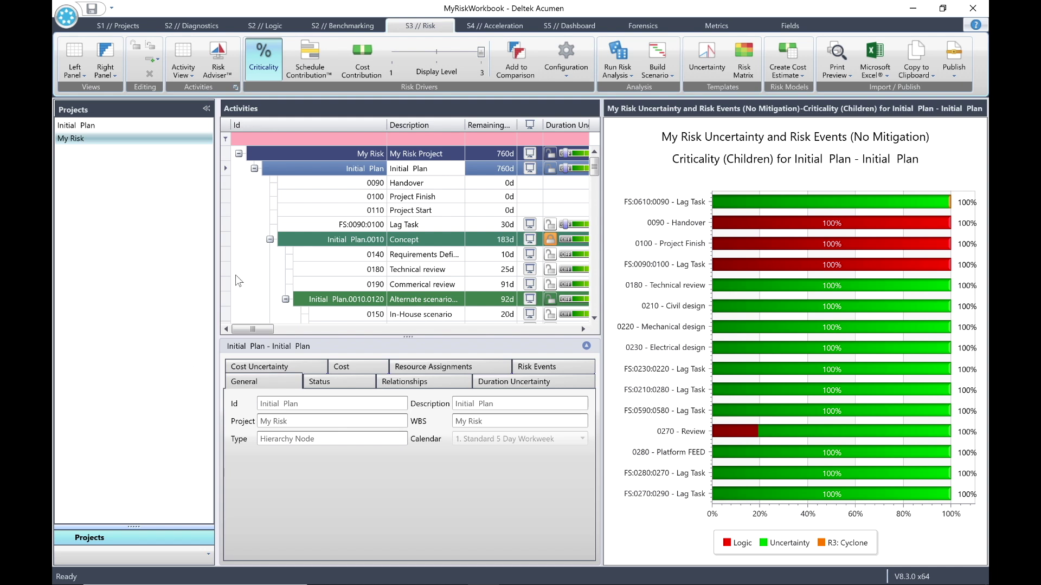
- Return to the Schedule Contribution chart in Activities mode and limit it to the top 10 drivers
left_click(307, 62)
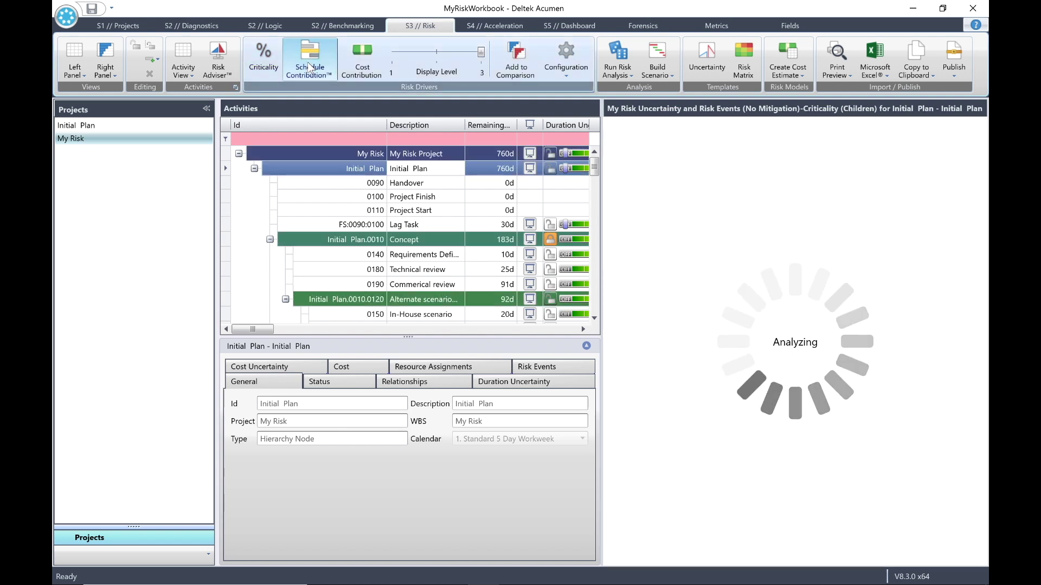
left_click(564, 72)
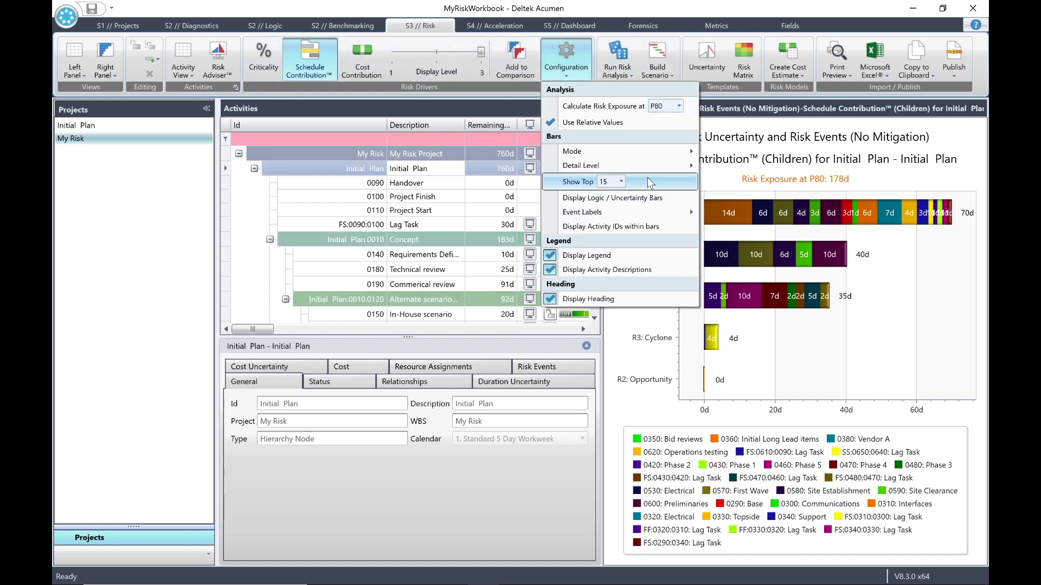
mouse_move(656, 163)
left_click(718, 154)
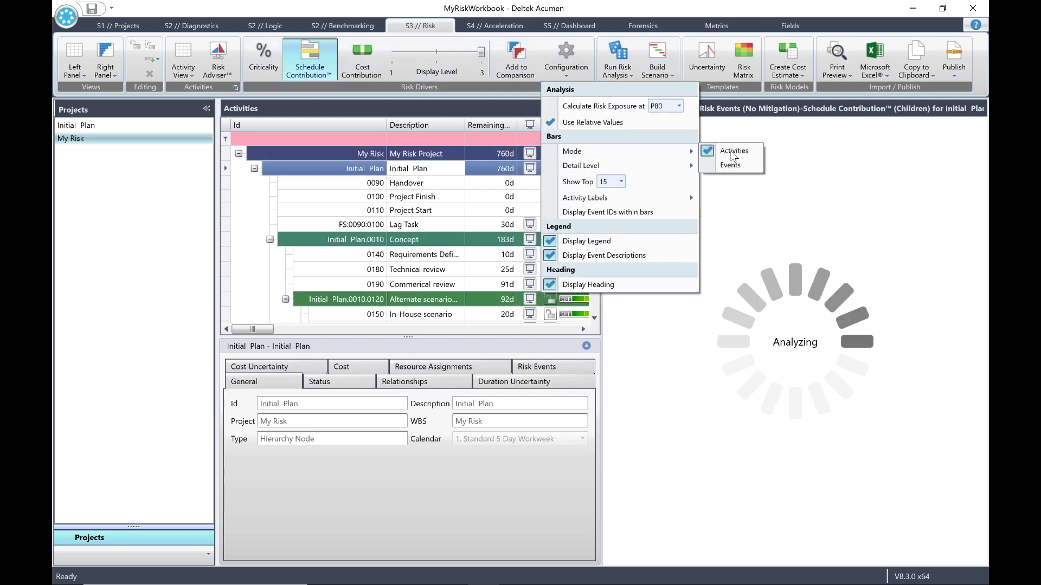
left_click(566, 61)
left_click(620, 182)
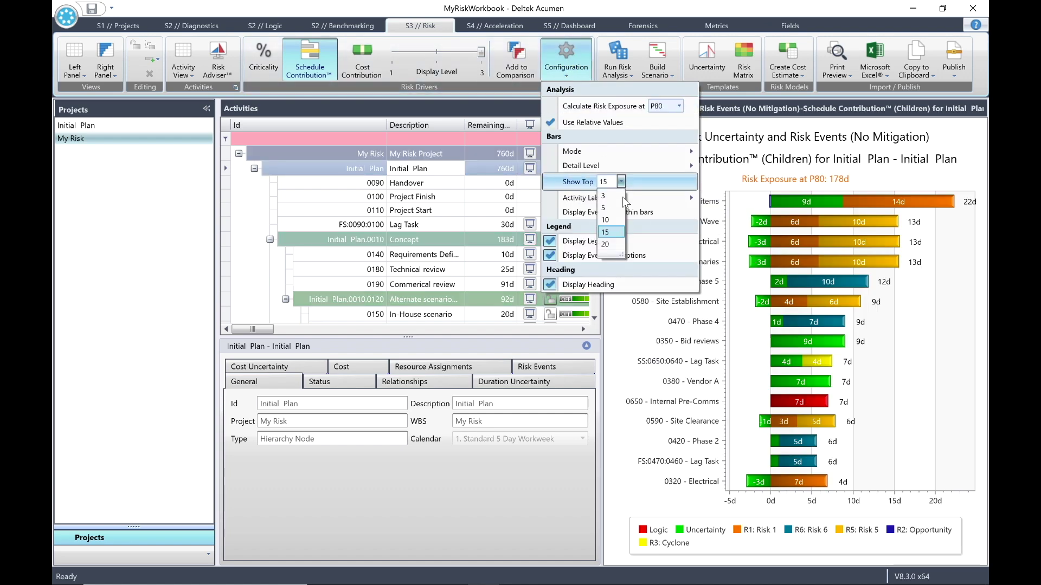
left_click(615, 221)
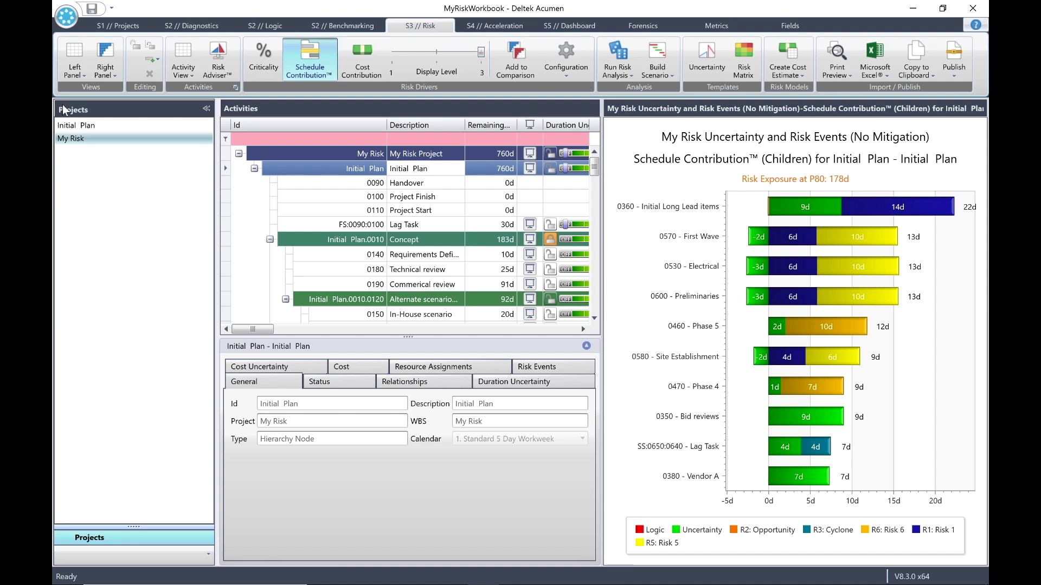
- Close the MyRiskWorkbook workbook without saving the changes
left_click(65, 16)
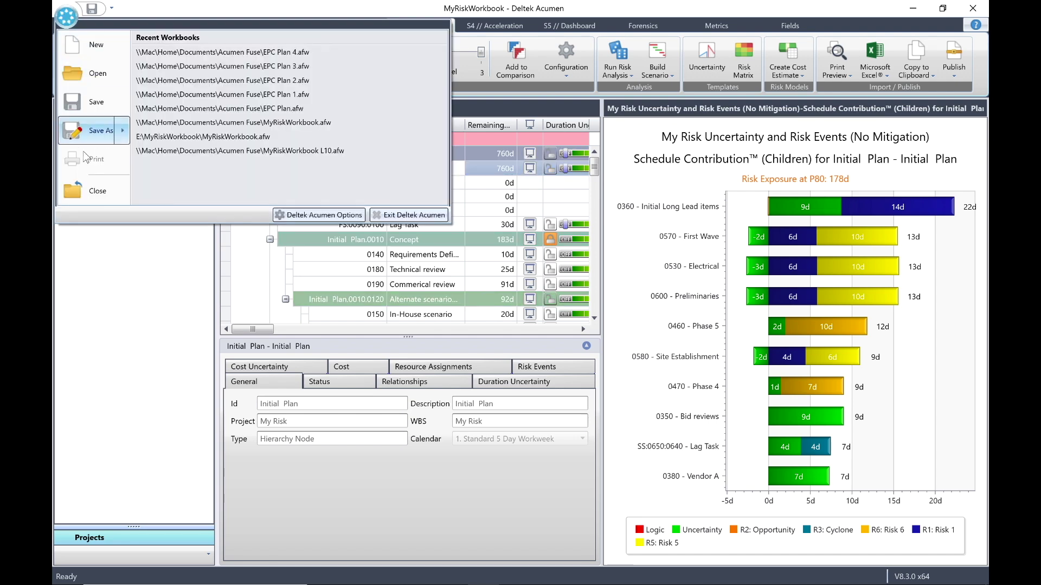
left_click(92, 192)
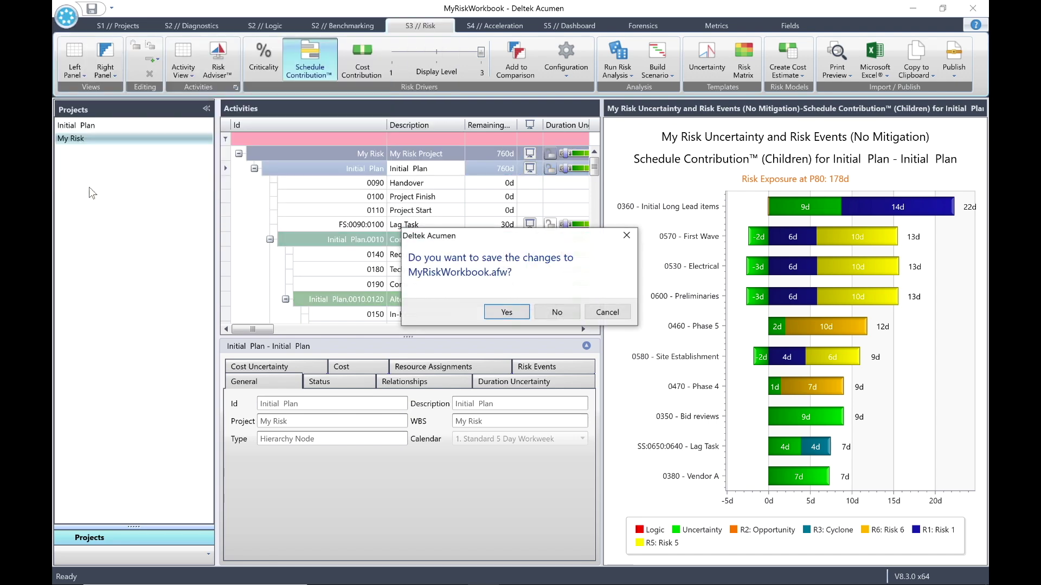
left_click(562, 313)
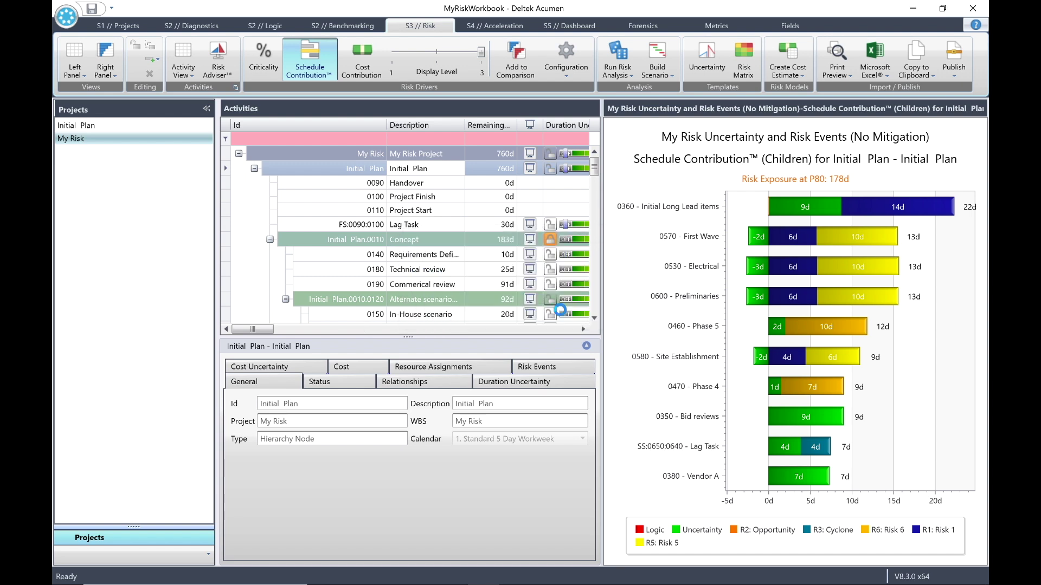